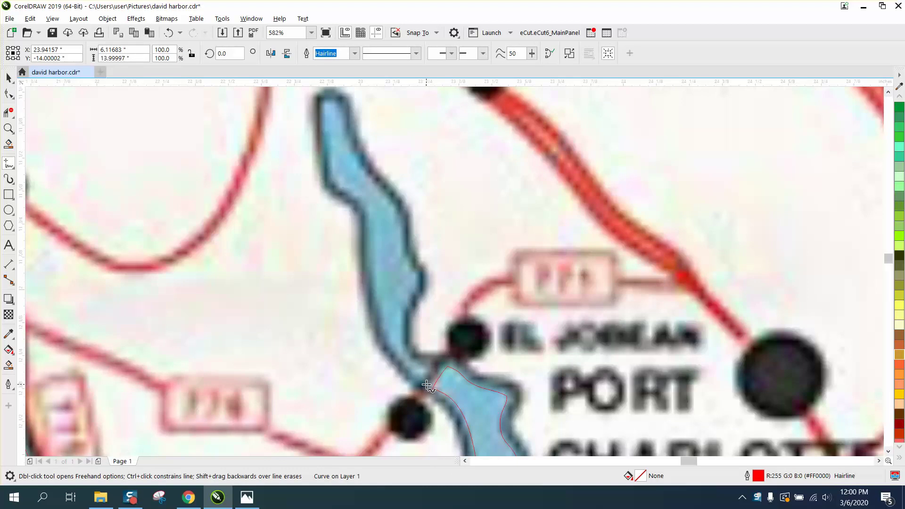
Step: Trace the narrow inlet northwest of El Jobean as a closed freehand outline, about 0.45 by 1.09 inches
{"action": "left_click", "coordinate": [422, 385]}
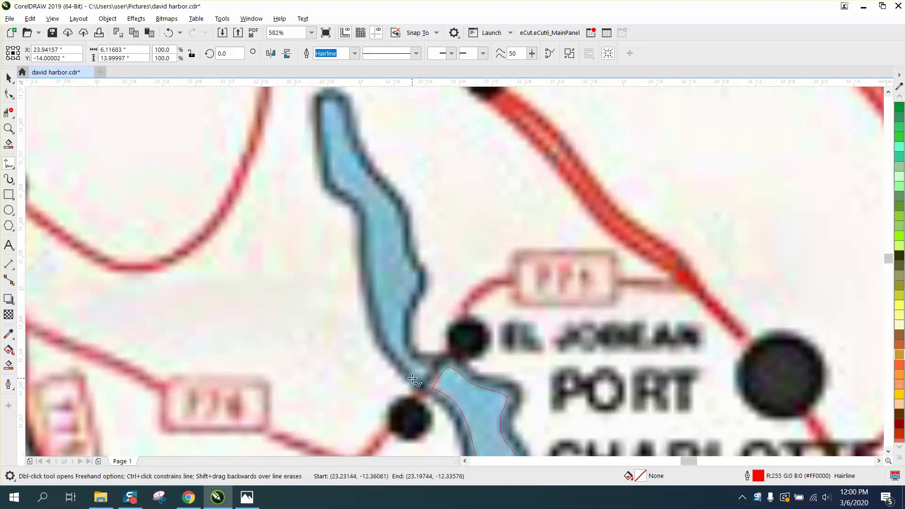
{"action": "mouse_move", "coordinate": [412, 379]}
{"action": "left_mouse_down"}
{"action": "mouse_move", "coordinate": [373, 331]}
{"action": "mouse_move", "coordinate": [365, 222]}
{"action": "mouse_move", "coordinate": [332, 188]}
{"action": "mouse_move", "coordinate": [323, 150]}
{"action": "left_mouse_up"}
{"action": "mouse_move", "coordinate": [323, 110]}
{"action": "left_mouse_down"}
{"action": "mouse_move", "coordinate": [333, 98]}
{"action": "mouse_move", "coordinate": [347, 105]}
{"action": "mouse_move", "coordinate": [370, 174]}
{"action": "mouse_move", "coordinate": [398, 207]}
{"action": "mouse_move", "coordinate": [420, 285]}
{"action": "mouse_move", "coordinate": [408, 337]}
{"action": "mouse_move", "coordinate": [416, 355]}
{"action": "mouse_move", "coordinate": [441, 354]}
{"action": "mouse_move", "coordinate": [423, 385]}
{"action": "left_mouse_up"}
Step: Trace the water between the two road crossings east of Punta Gorda as a closed freehand curve, about 0.31 by 0.33 inches
{"action": "scroll", "coordinate": [339, 356], "scroll_direction": "down", "scroll_amount": 2}
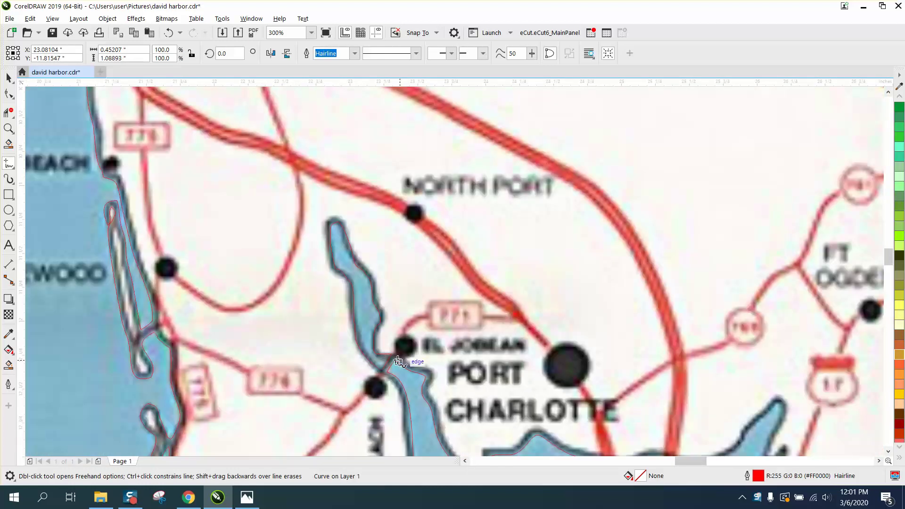
{"action": "scroll", "coordinate": [370, 344], "scroll_direction": "down", "scroll_amount": 1}
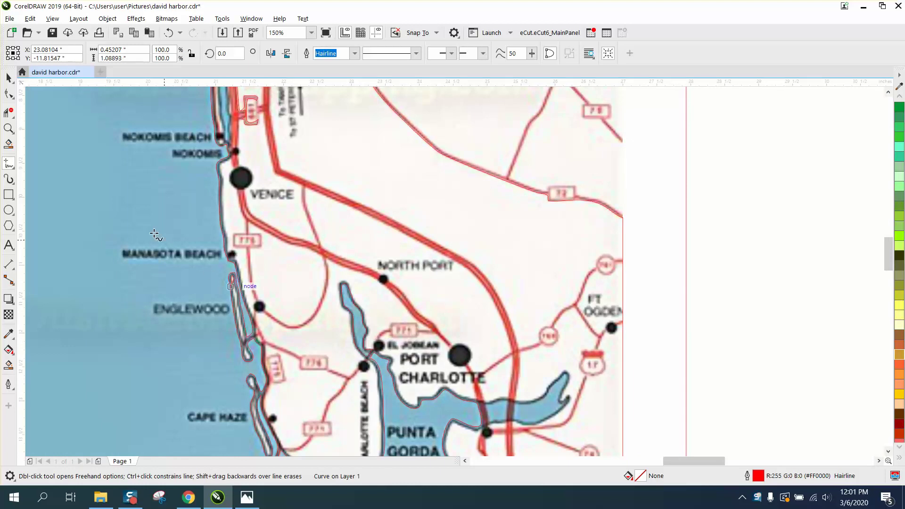
{"action": "key", "text": "z"}
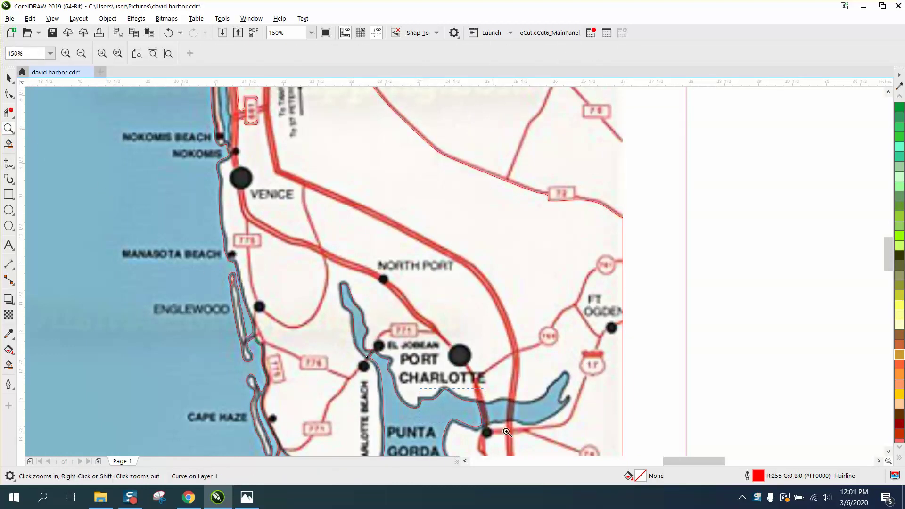
{"action": "left_click_drag", "start_coordinate": [507, 431], "coordinate": [588, 456]}
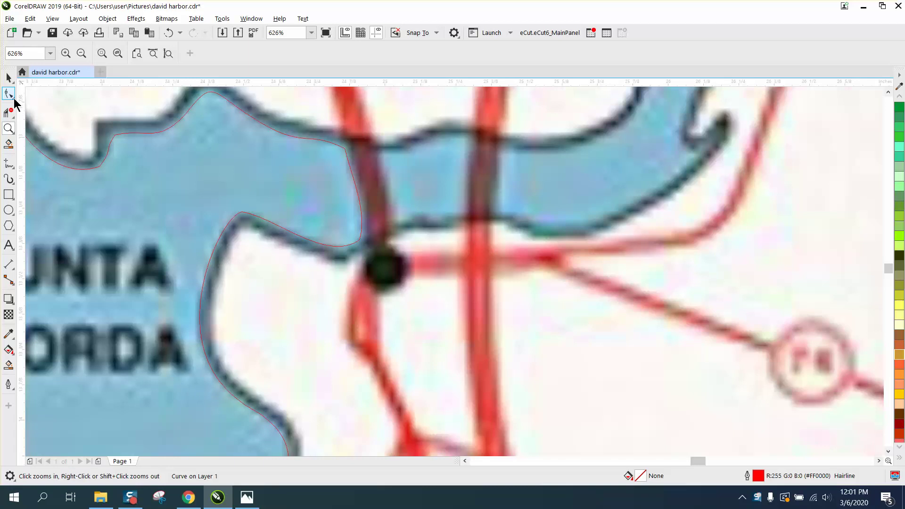
{"action": "left_click", "coordinate": [8, 163]}
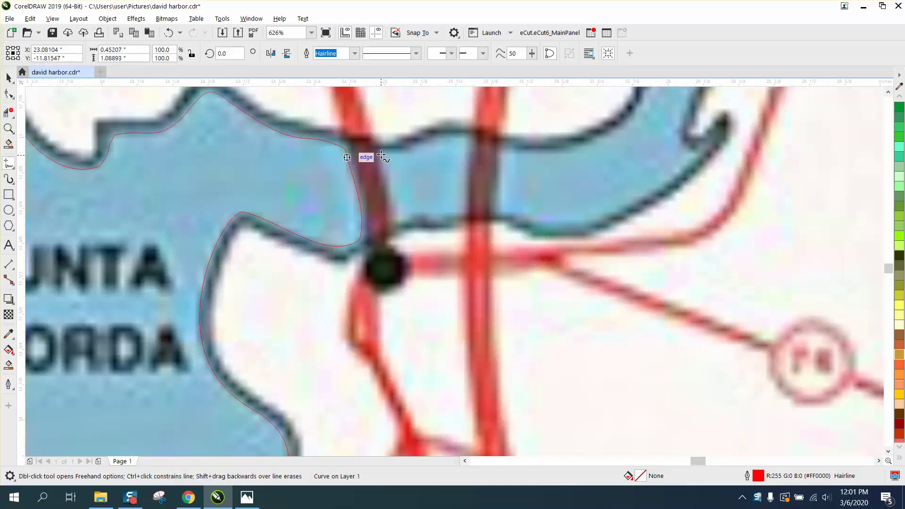
{"action": "mouse_move", "coordinate": [381, 150]}
{"action": "left_mouse_down"}
{"action": "mouse_move", "coordinate": [470, 133]}
{"action": "mouse_move", "coordinate": [463, 219]}
{"action": "mouse_move", "coordinate": [397, 227]}
{"action": "mouse_move", "coordinate": [382, 150]}
{"action": "left_mouse_up"}
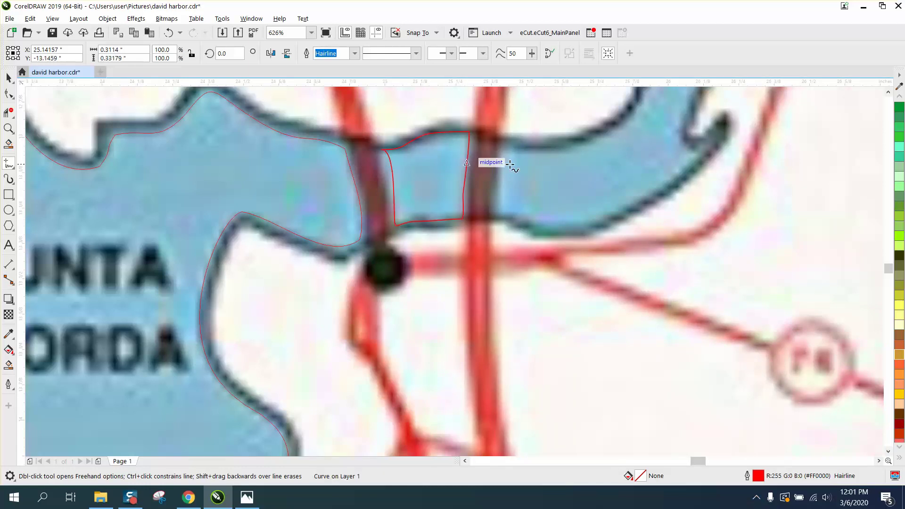
Step: Delete the two stray nodes at the northwest corner of the newly traced water section between the roads
{"action": "left_click", "coordinate": [8, 128]}
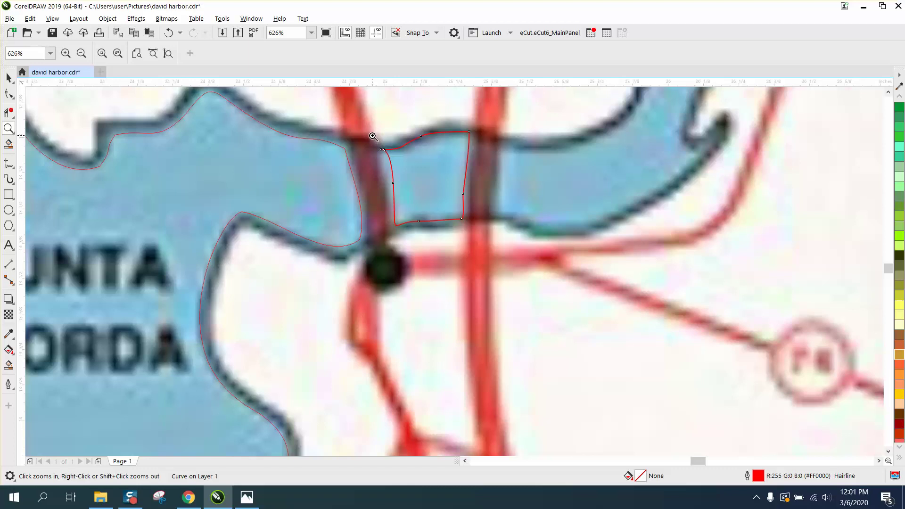
{"action": "left_click_drag", "start_coordinate": [443, 167], "coordinate": [443, 167]}
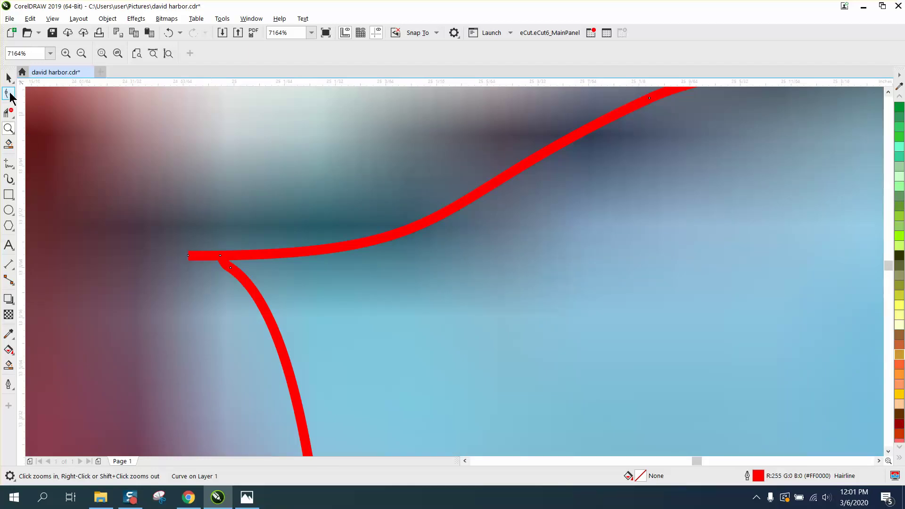
{"action": "left_click", "coordinate": [9, 94]}
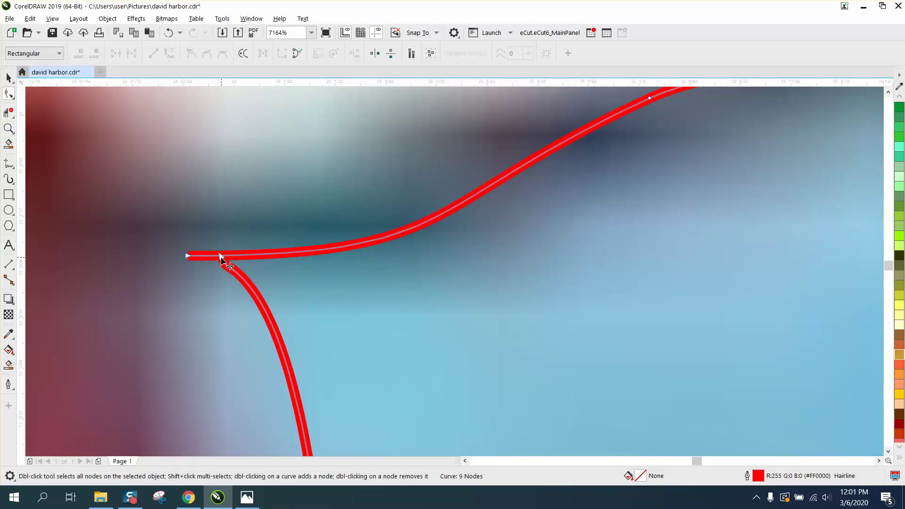
{"action": "left_click", "coordinate": [220, 256]}
{"action": "key", "text": "Delete"}
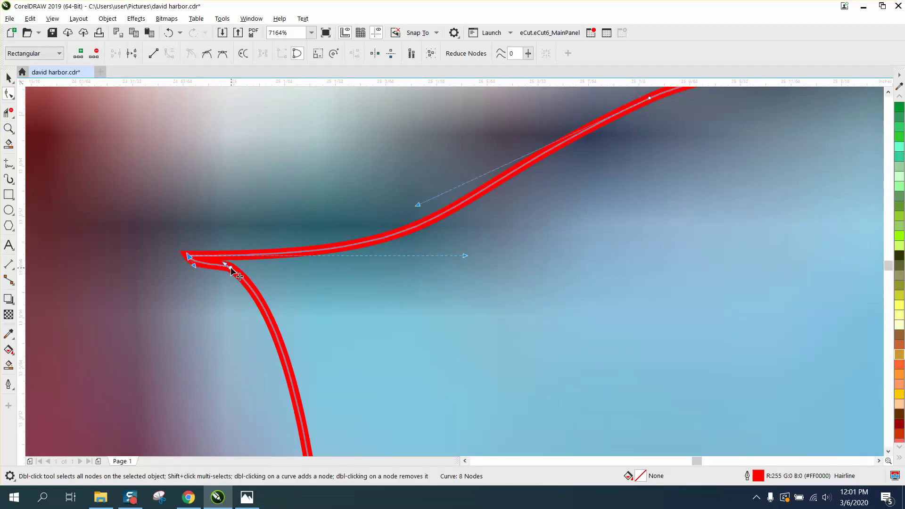
{"action": "left_click", "coordinate": [231, 268]}
{"action": "key", "text": "Delete"}
Step: Shift the node on the west edge of that water section slightly west, toward the road crossing
{"action": "scroll", "coordinate": [218, 266], "scroll_direction": "down", "scroll_amount": 3}
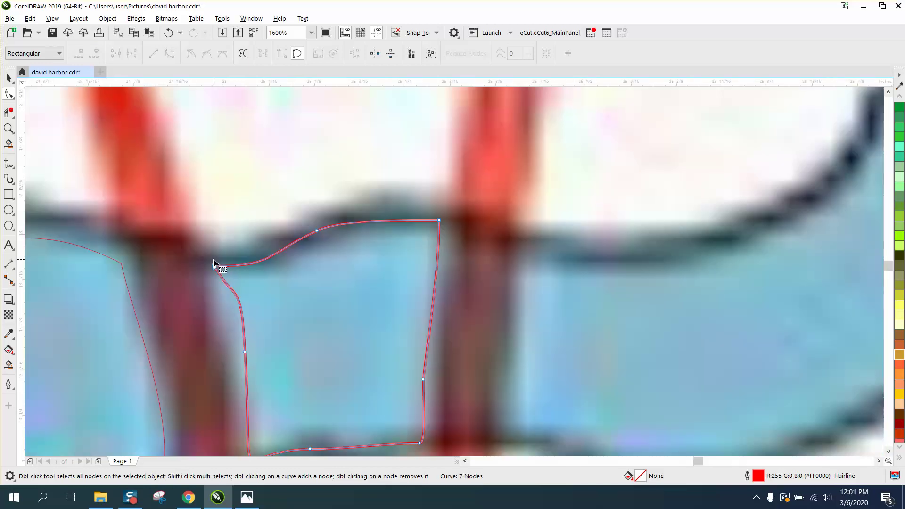
{"action": "scroll", "coordinate": [215, 263], "scroll_direction": "down", "scroll_amount": 1}
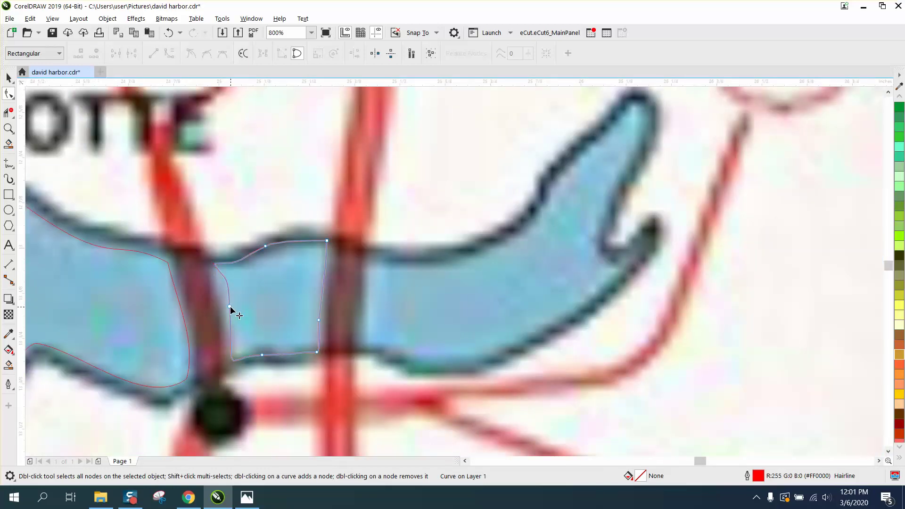
{"action": "left_click_drag", "start_coordinate": [230, 308], "coordinate": [224, 309]}
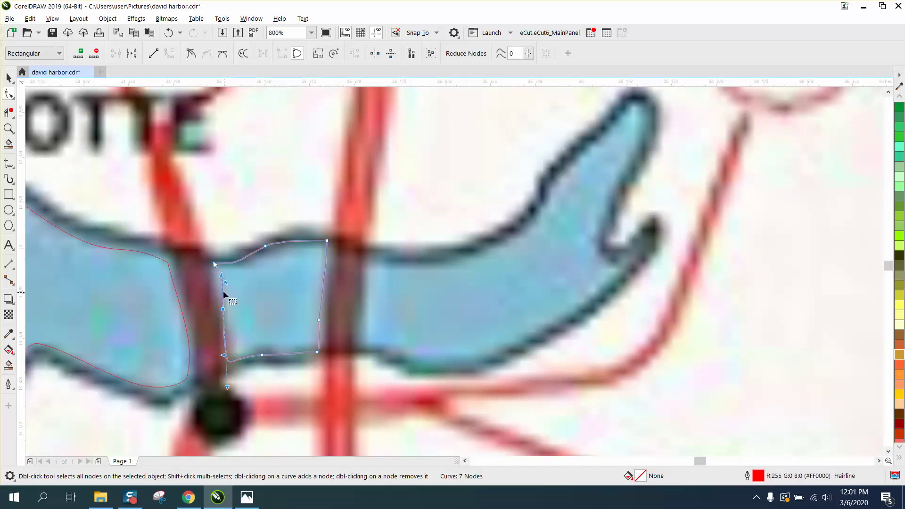
{"action": "scroll", "coordinate": [233, 266], "scroll_direction": "down", "scroll_amount": 1}
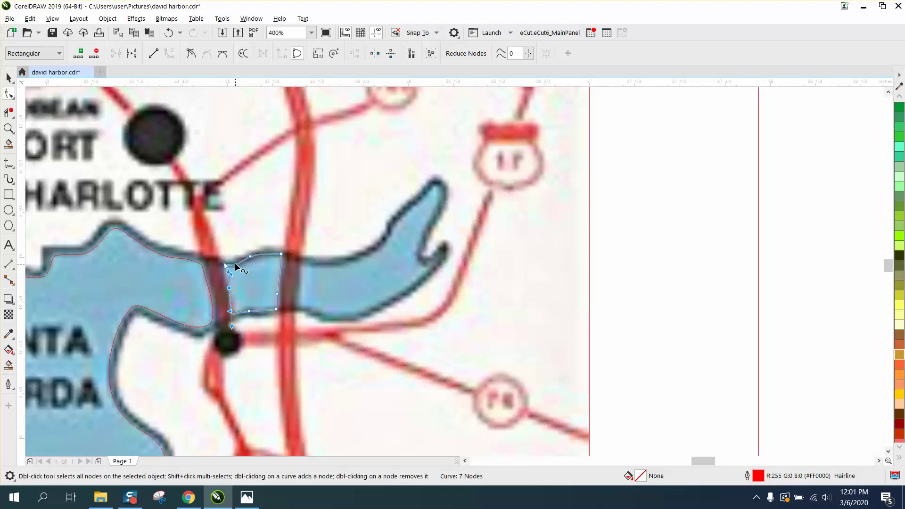
Step: Trace the forked water section east of the second road crossing as a closed freehand outline, about 0.84 by 0.74 inches
{"action": "left_click", "coordinate": [8, 129]}
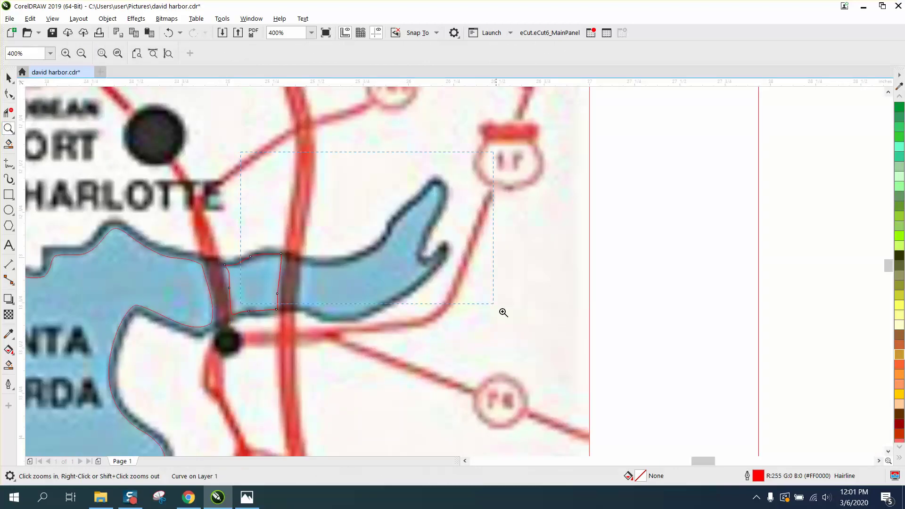
{"action": "left_click_drag", "start_coordinate": [503, 313], "coordinate": [566, 364]}
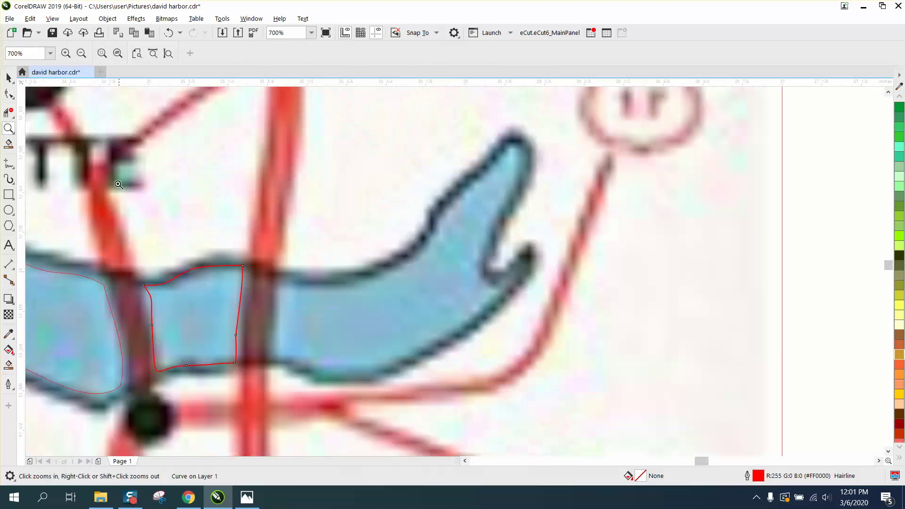
{"action": "left_click", "coordinate": [8, 163]}
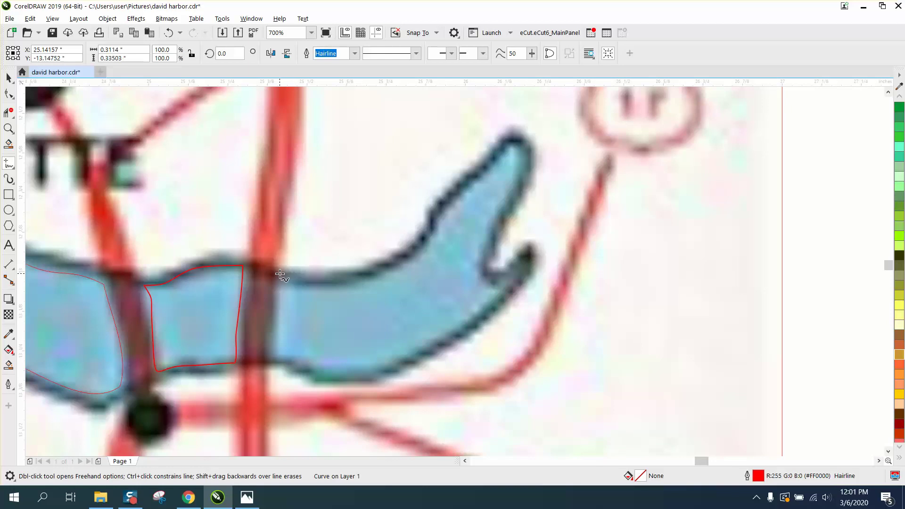
{"action": "mouse_move", "coordinate": [280, 274]}
{"action": "left_mouse_down"}
{"action": "mouse_move", "coordinate": [369, 277]}
{"action": "mouse_move", "coordinate": [420, 244]}
{"action": "mouse_move", "coordinate": [445, 202]}
{"action": "mouse_move", "coordinate": [507, 145]}
{"action": "mouse_move", "coordinate": [529, 144]}
{"action": "mouse_move", "coordinate": [533, 171]}
{"action": "mouse_move", "coordinate": [488, 263]}
{"action": "mouse_move", "coordinate": [489, 275]}
{"action": "mouse_move", "coordinate": [529, 245]}
{"action": "mouse_move", "coordinate": [527, 275]}
{"action": "mouse_move", "coordinate": [434, 356]}
{"action": "mouse_move", "coordinate": [362, 375]}
{"action": "mouse_move", "coordinate": [268, 359]}
{"action": "mouse_move", "coordinate": [282, 278]}
{"action": "left_mouse_up"}
Step: Trace the river section between Cape Coral and Fort Myers, from bridge to bridge, as a freehand outline about 1.0 by 1.14 inches
{"action": "scroll", "coordinate": [283, 279], "scroll_direction": "down", "scroll_amount": 6}
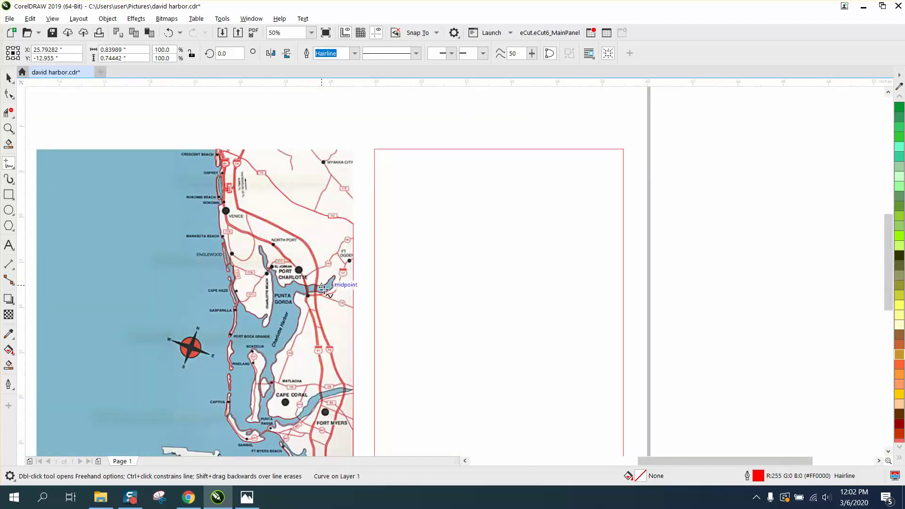
{"action": "left_click", "coordinate": [9, 128]}
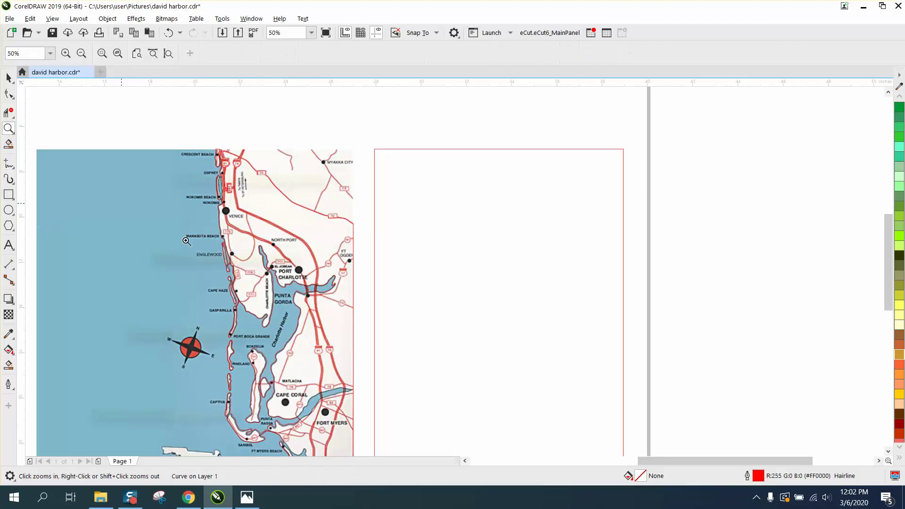
{"action": "left_click_drag", "start_coordinate": [317, 380], "coordinate": [380, 404]}
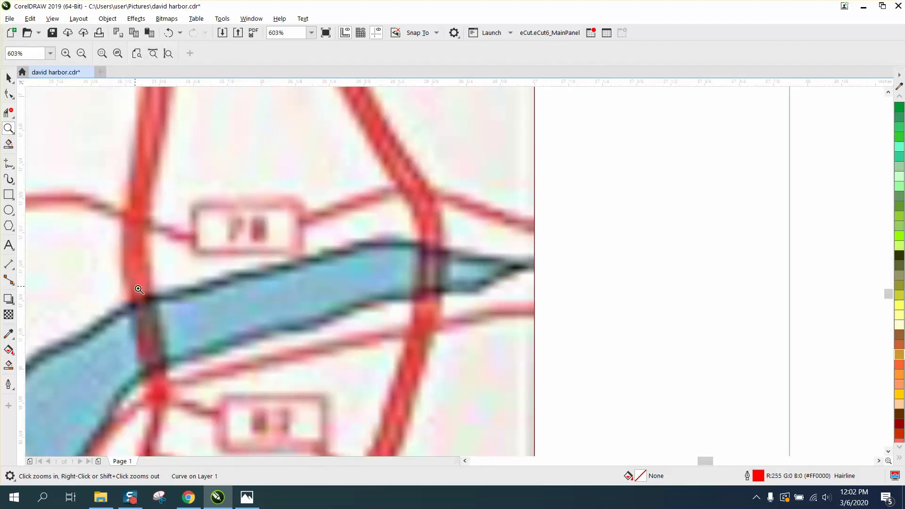
{"action": "scroll", "coordinate": [139, 289], "scroll_direction": "down", "scroll_amount": 3}
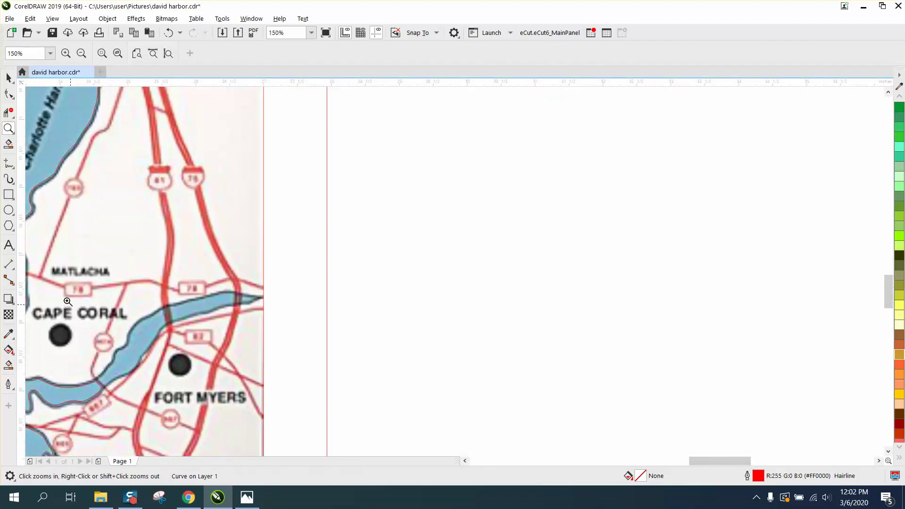
{"action": "left_click_drag", "start_coordinate": [68, 301], "coordinate": [291, 410]}
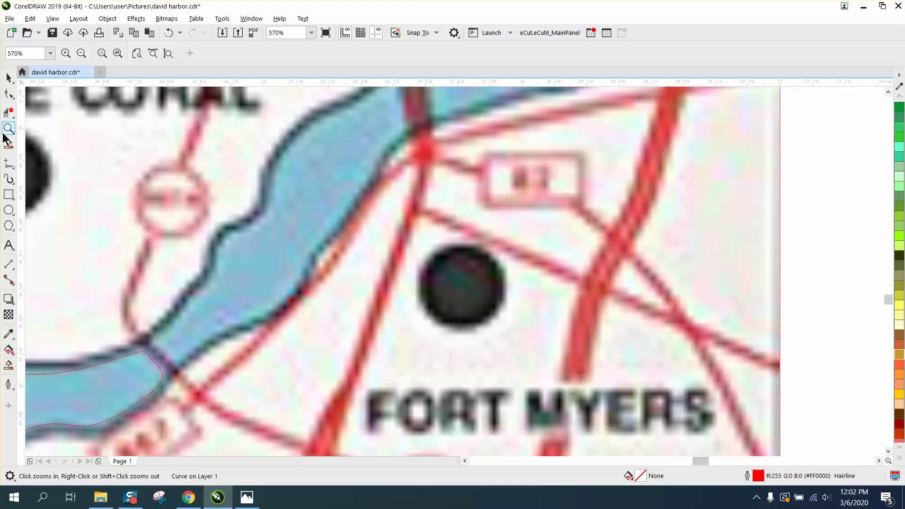
{"action": "left_click", "coordinate": [13, 98]}
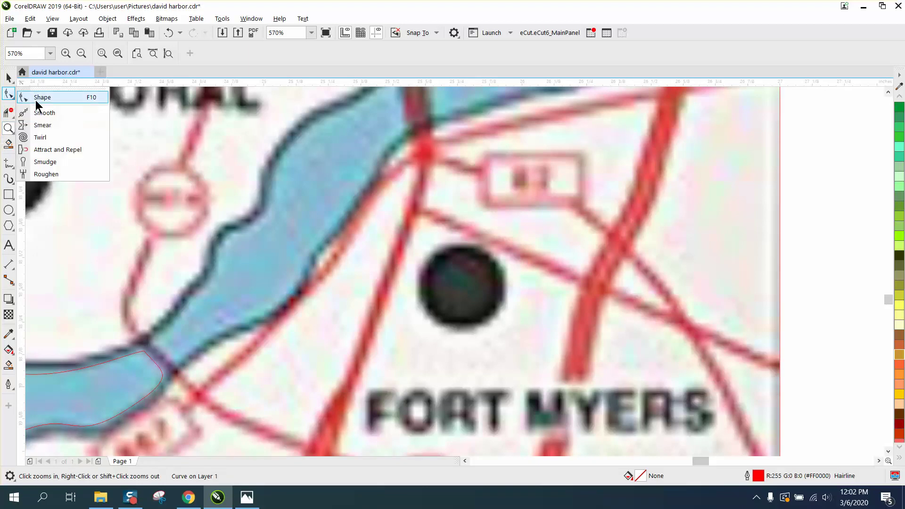
{"action": "left_click", "coordinate": [9, 162]}
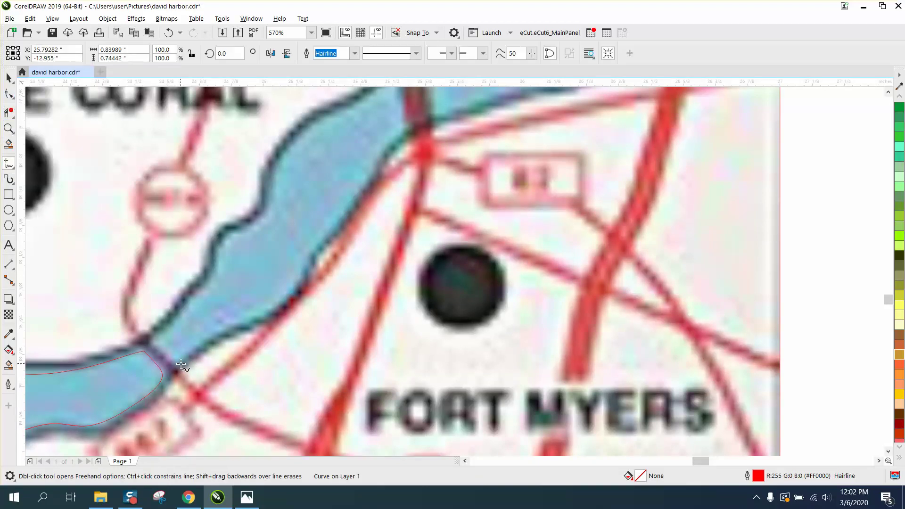
{"action": "mouse_move", "coordinate": [156, 339]}
{"action": "left_mouse_down"}
{"action": "mouse_move", "coordinate": [180, 362]}
{"action": "mouse_move", "coordinate": [282, 305]}
{"action": "mouse_move", "coordinate": [406, 130]}
{"action": "mouse_move", "coordinate": [405, 85]}
{"action": "left_mouse_up"}
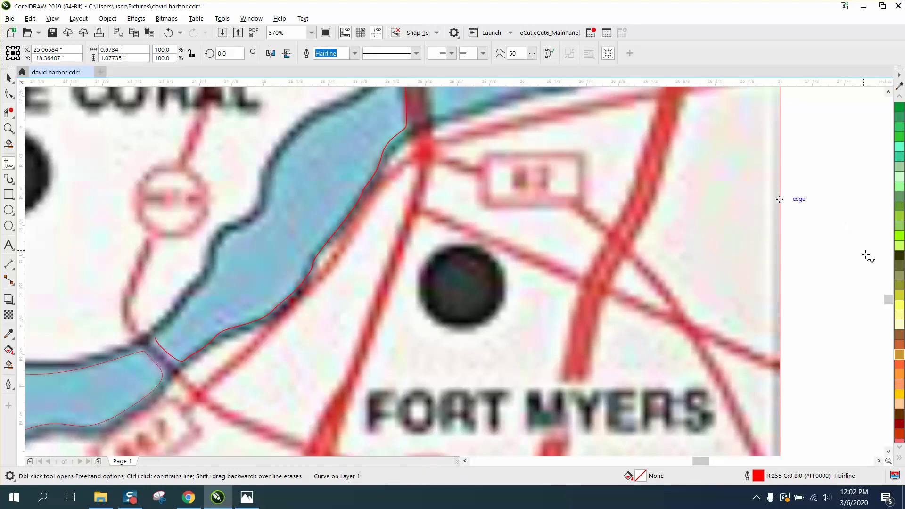
{"action": "scroll", "coordinate": [890, 298], "scroll_direction": "up", "scroll_amount": 2}
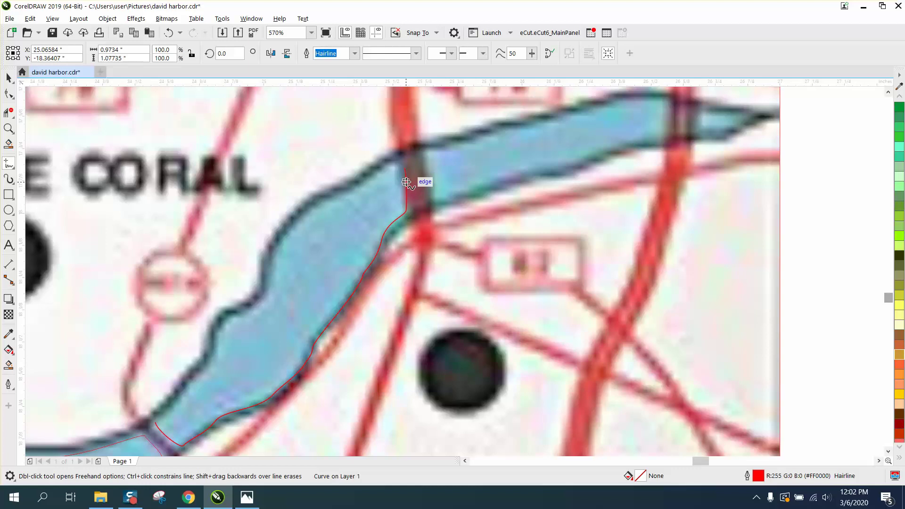
{"action": "mouse_move", "coordinate": [405, 171]}
{"action": "left_mouse_down"}
{"action": "mouse_move", "coordinate": [302, 213]}
{"action": "mouse_move", "coordinate": [275, 243]}
{"action": "mouse_move", "coordinate": [256, 297]}
{"action": "mouse_move", "coordinate": [218, 321]}
{"action": "mouse_move", "coordinate": [152, 417]}
{"action": "left_mouse_up"}
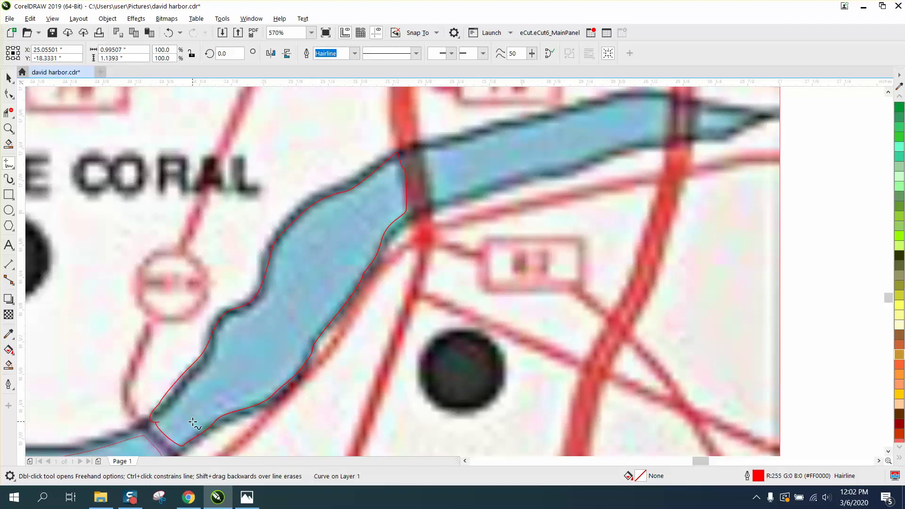
Step: Delete the stray end node at the river outline's southwest corner and join its two open ends
{"action": "left_click", "coordinate": [10, 129]}
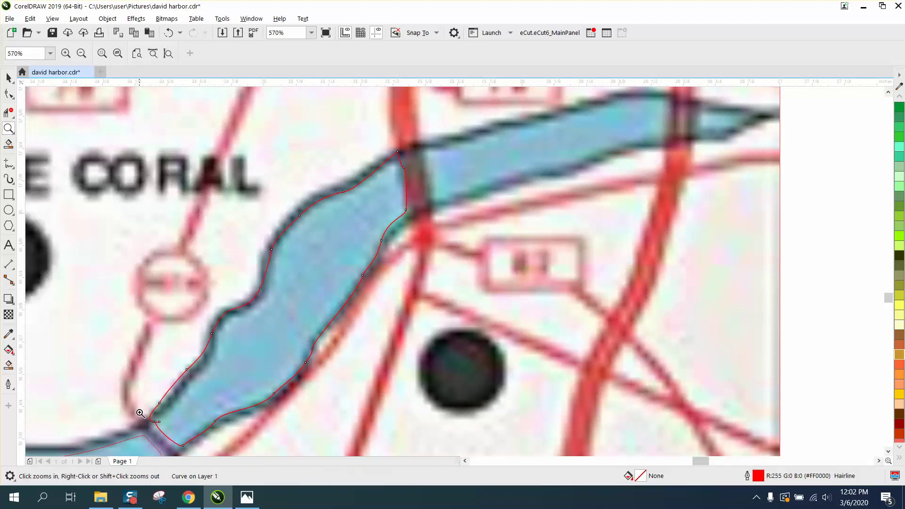
{"action": "left_click_drag", "start_coordinate": [140, 413], "coordinate": [193, 438]}
{"action": "key", "text": "F10"}
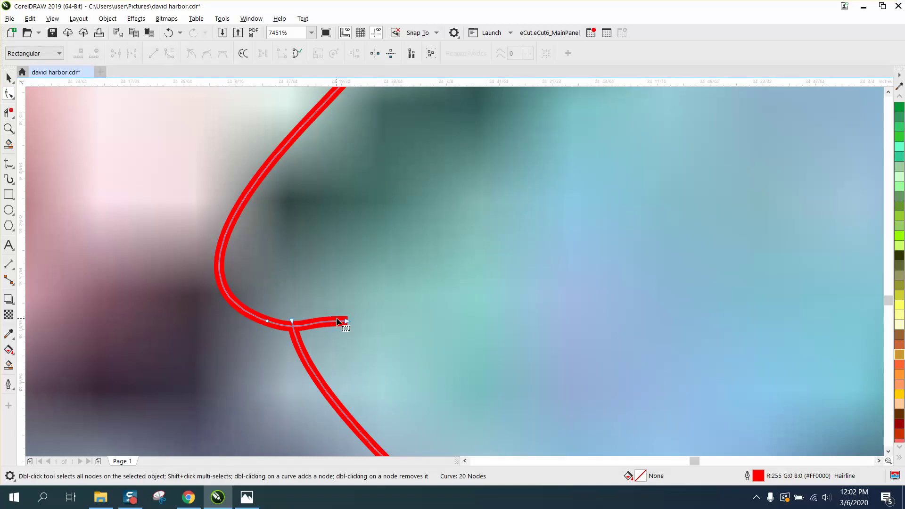
{"action": "left_click", "coordinate": [347, 324]}
{"action": "key", "text": "Delete"}
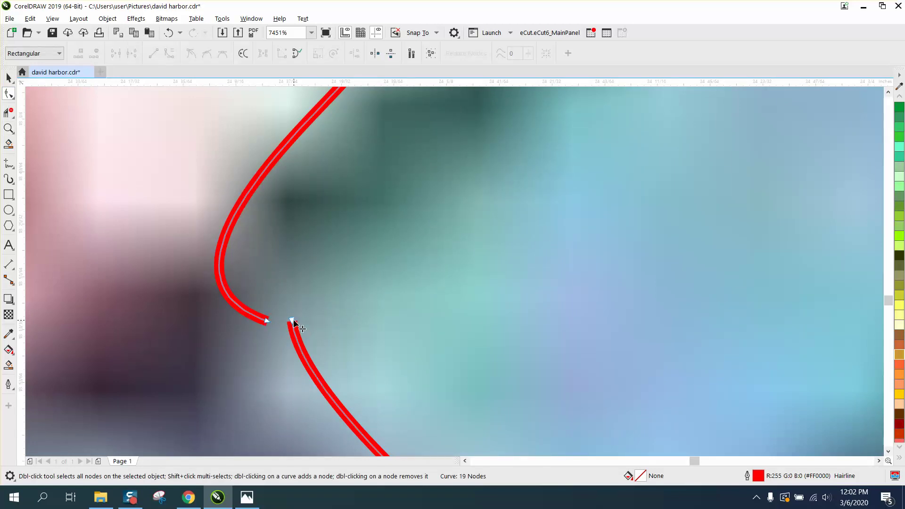
{"action": "left_click_drag", "start_coordinate": [292, 324], "coordinate": [266, 321]}
Step: Adjust the curve handles at the joined southwest node to smooth the river outline there
{"action": "scroll", "coordinate": [242, 279], "scroll_direction": "down", "scroll_amount": 2}
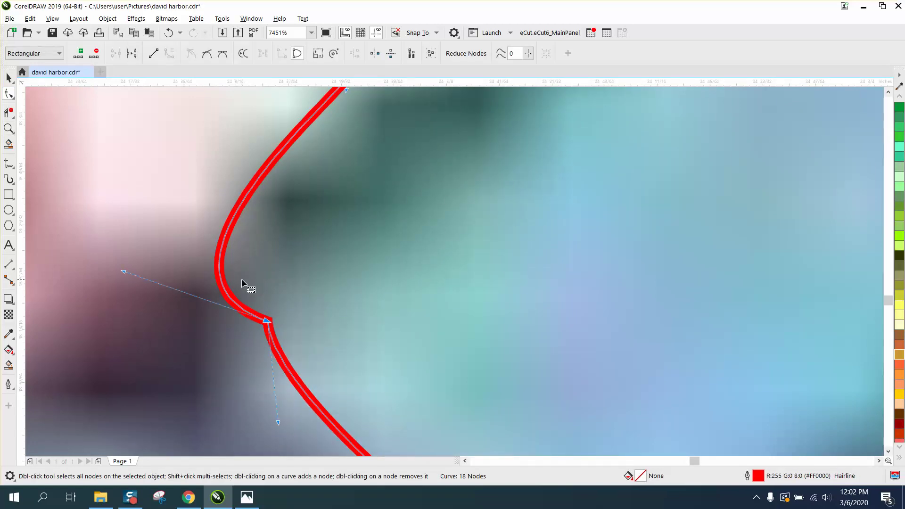
{"action": "left_click_drag", "start_coordinate": [260, 357], "coordinate": [278, 342]}
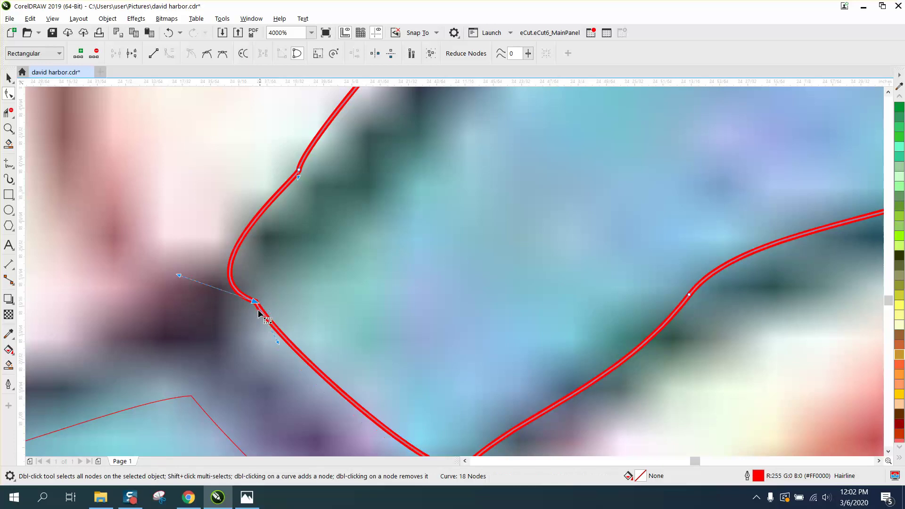
{"action": "left_click_drag", "start_coordinate": [179, 275], "coordinate": [180, 265]}
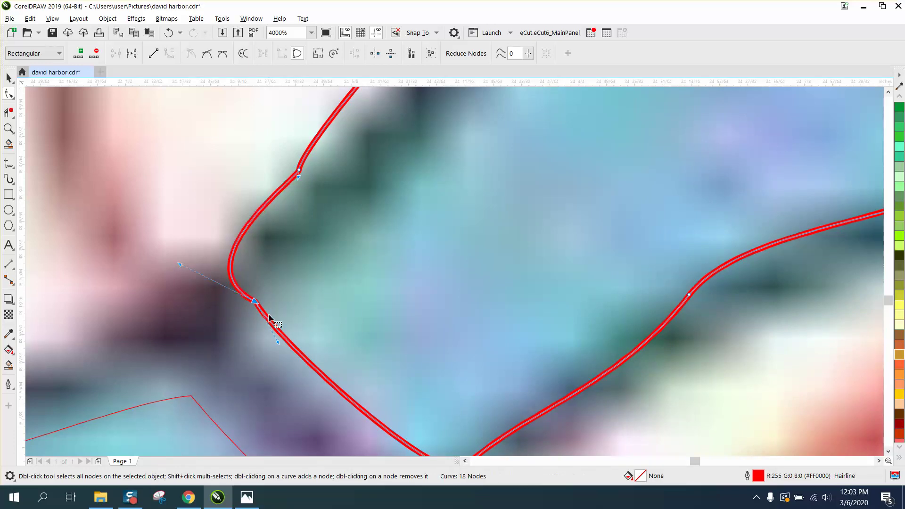
{"action": "scroll", "coordinate": [253, 300], "scroll_direction": "down", "scroll_amount": 9}
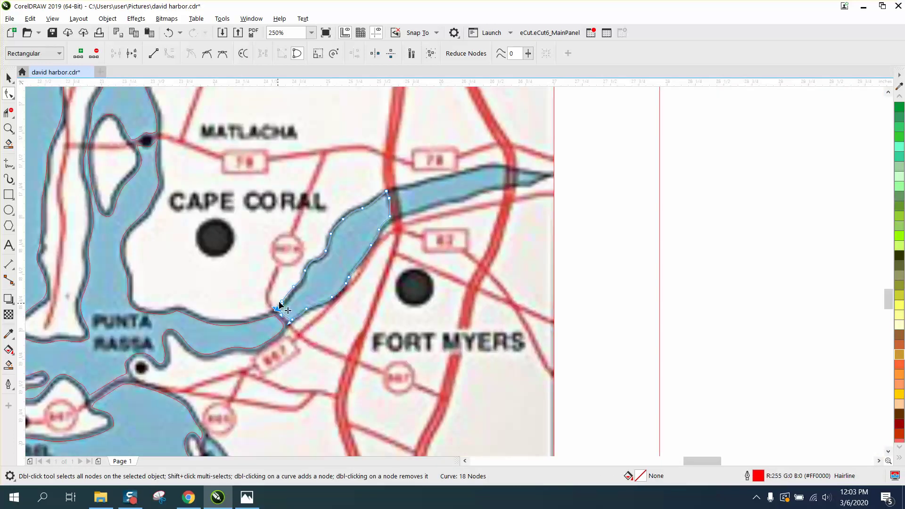
Step: Trace the river section between the two eastern bridges, about 0.95 by 0.42 inches, and its eastern tip, about 0.28 by 0.16 inches, freehand
{"action": "left_click", "coordinate": [9, 128]}
{"action": "scroll", "coordinate": [432, 195], "scroll_direction": "up", "scroll_amount": 4}
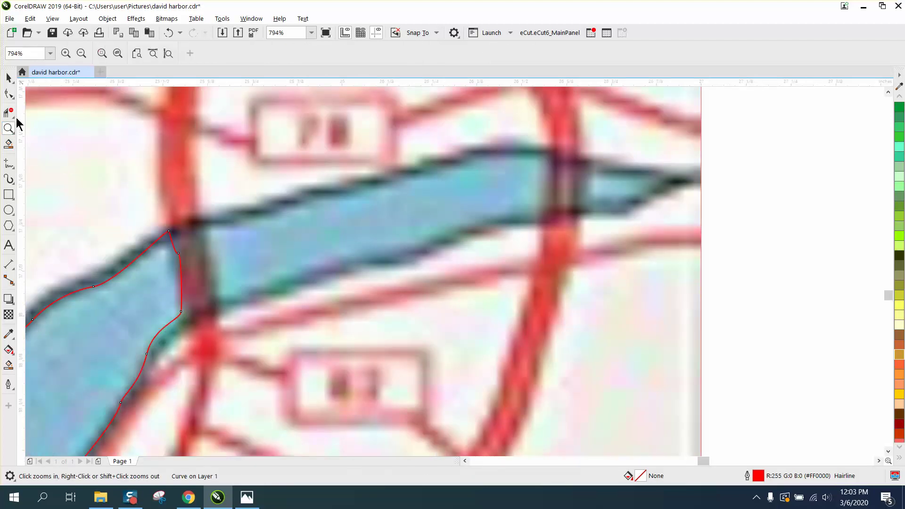
{"action": "left_click", "coordinate": [9, 165]}
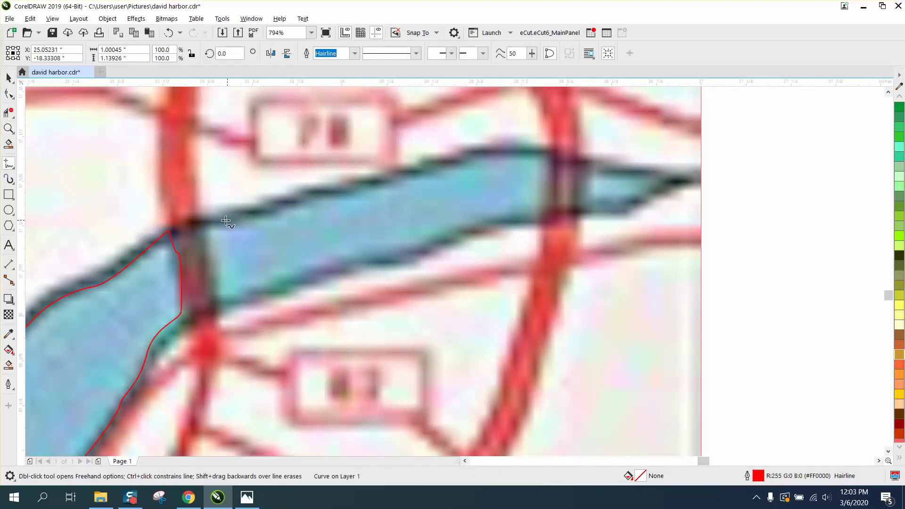
{"action": "mouse_move", "coordinate": [204, 222]}
{"action": "left_mouse_down"}
{"action": "mouse_move", "coordinate": [212, 290]}
{"action": "mouse_move", "coordinate": [229, 298]}
{"action": "mouse_move", "coordinate": [486, 221]}
{"action": "mouse_move", "coordinate": [544, 221]}
{"action": "mouse_move", "coordinate": [545, 152]}
{"action": "mouse_move", "coordinate": [468, 152]}
{"action": "mouse_move", "coordinate": [404, 179]}
{"action": "mouse_move", "coordinate": [205, 221]}
{"action": "left_mouse_up"}
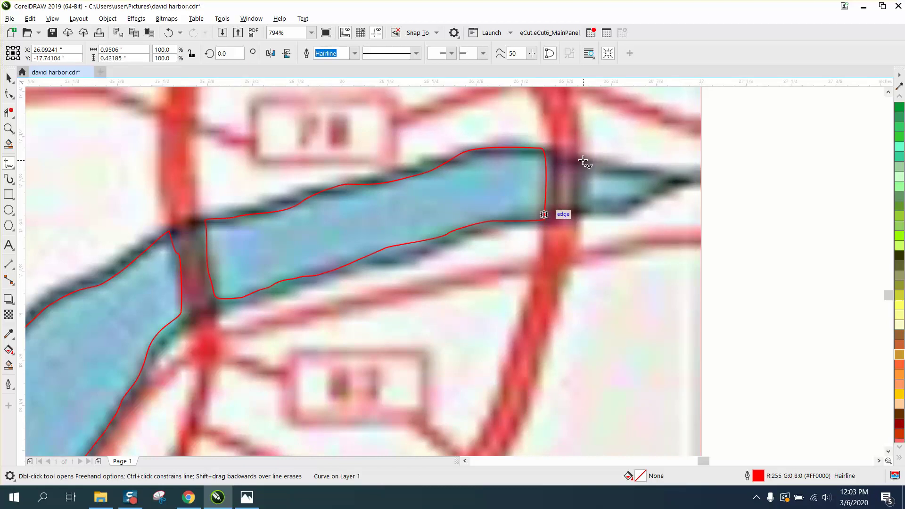
{"action": "mouse_move", "coordinate": [583, 161]}
{"action": "left_mouse_down"}
{"action": "mouse_move", "coordinate": [583, 215]}
{"action": "mouse_move", "coordinate": [618, 214]}
{"action": "mouse_move", "coordinate": [640, 193]}
{"action": "mouse_move", "coordinate": [682, 179]}
{"action": "mouse_move", "coordinate": [583, 166]}
{"action": "left_mouse_up"}
{"action": "scroll", "coordinate": [419, 218], "scroll_direction": "down", "scroll_amount": 2}
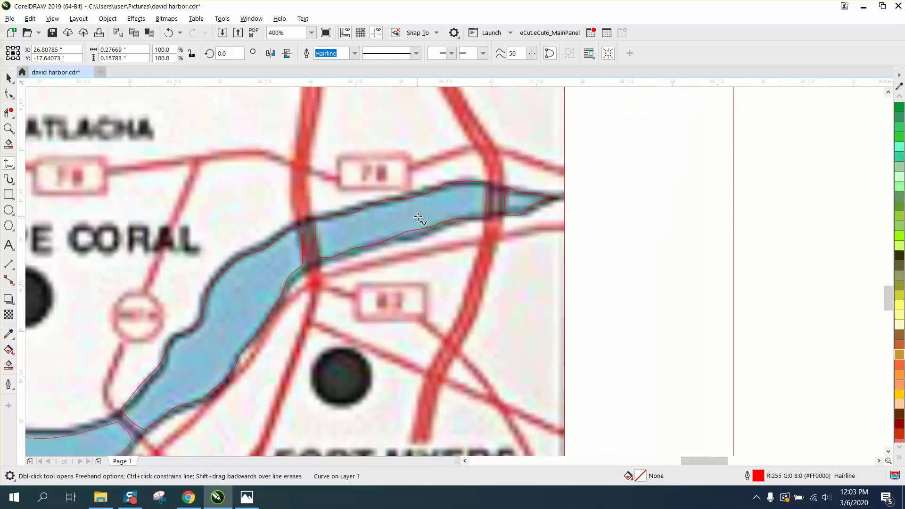
Step: Move the colour map image davidharbor.jpg 12 inches left, off the traced outlines
{"action": "scroll", "coordinate": [419, 218], "scroll_direction": "down", "scroll_amount": 4}
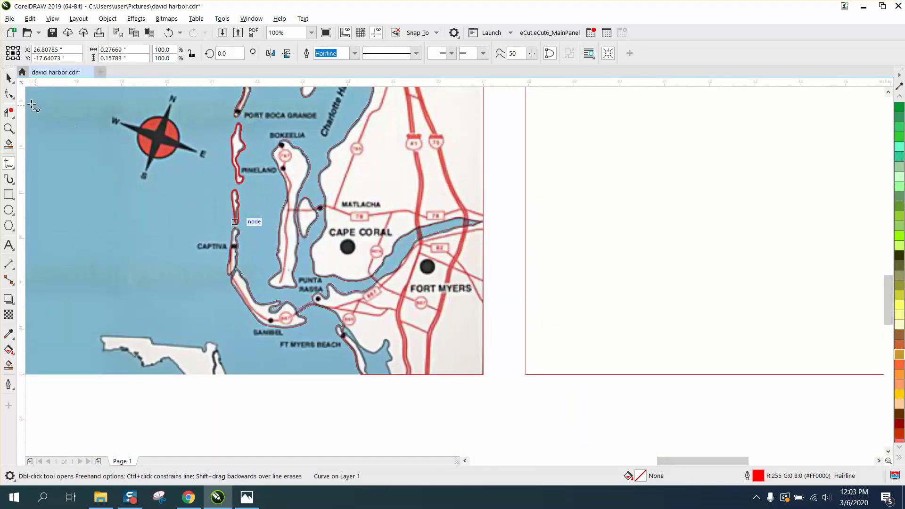
{"action": "left_click", "coordinate": [9, 79]}
{"action": "scroll", "coordinate": [565, 186], "scroll_direction": "down", "scroll_amount": 2}
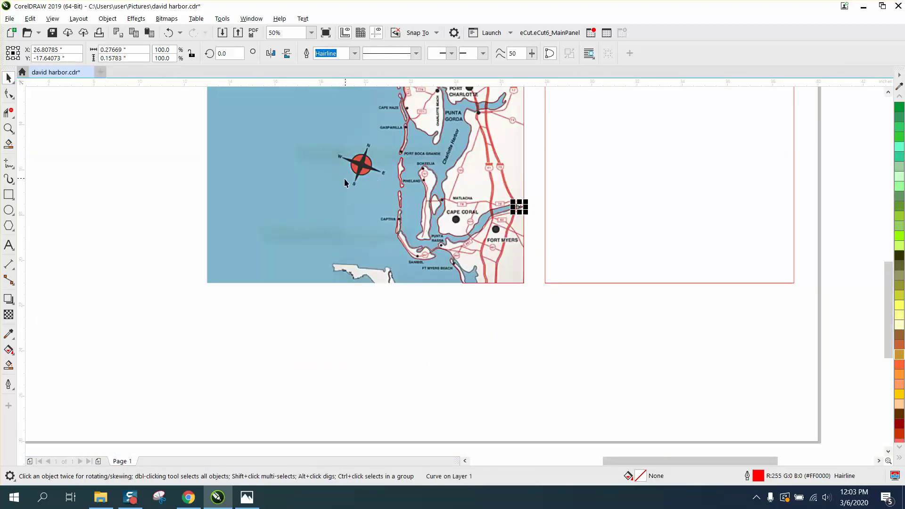
{"action": "left_click", "coordinate": [157, 175]}
{"action": "scroll", "coordinate": [368, 165], "scroll_direction": "down", "scroll_amount": 2}
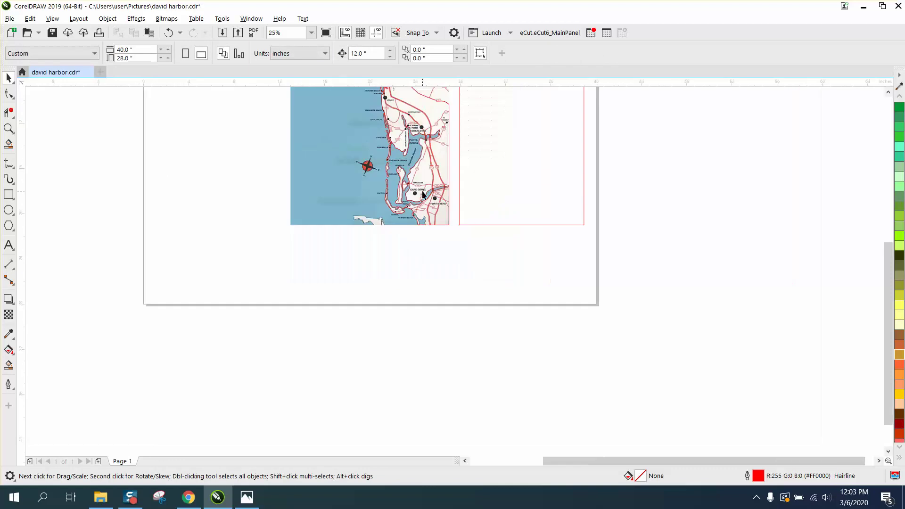
{"action": "left_click", "coordinate": [334, 168]}
{"action": "key", "text": "Left"}
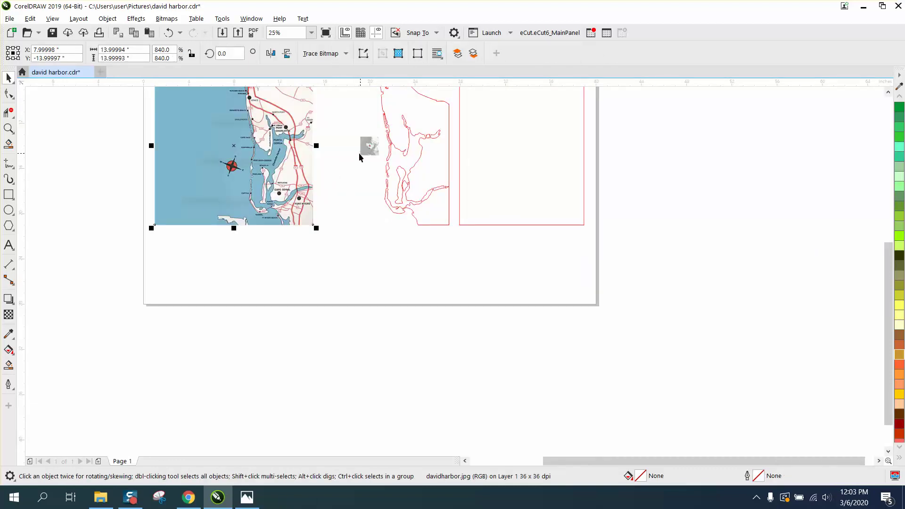
Step: Delete the small grayscale map copy lying between the colour map and the traced outlines
{"action": "left_click", "coordinate": [9, 128]}
{"action": "left_click_drag", "start_coordinate": [378, 139], "coordinate": [400, 165]}
{"action": "left_click", "coordinate": [7, 75]}
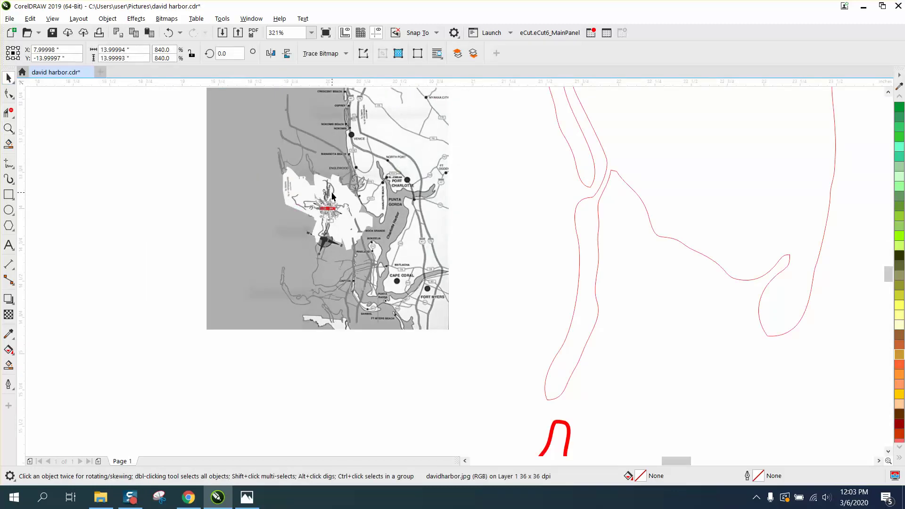
{"action": "left_click", "coordinate": [328, 207]}
{"action": "scroll", "coordinate": [312, 202], "scroll_direction": "down", "scroll_amount": 2}
{"action": "left_click_drag", "start_coordinate": [244, 115], "coordinate": [414, 268]}
{"action": "key", "text": "Delete"}
{"action": "scroll", "coordinate": [406, 263], "scroll_direction": "down", "scroll_amount": 4}
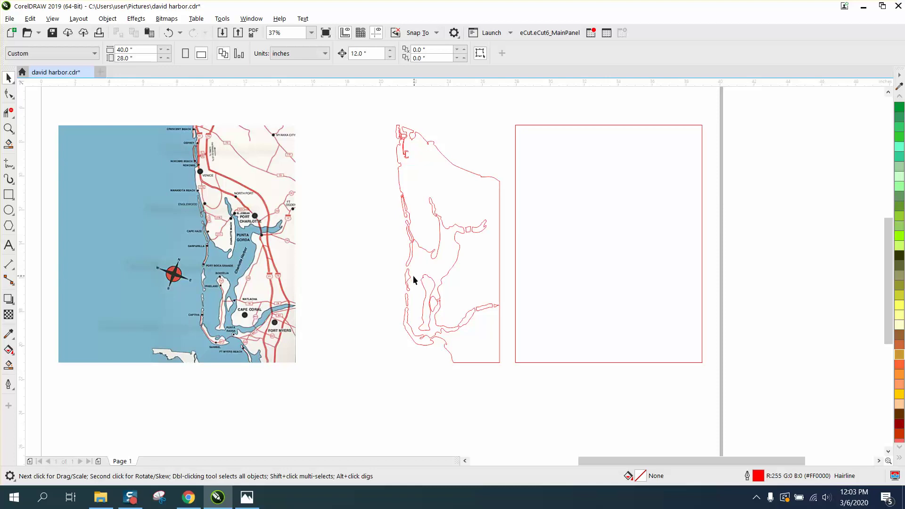
Step: Set the outline width of the two thick-lined barrier islands north of Captiva to Hairline
{"action": "left_click", "coordinate": [8, 128]}
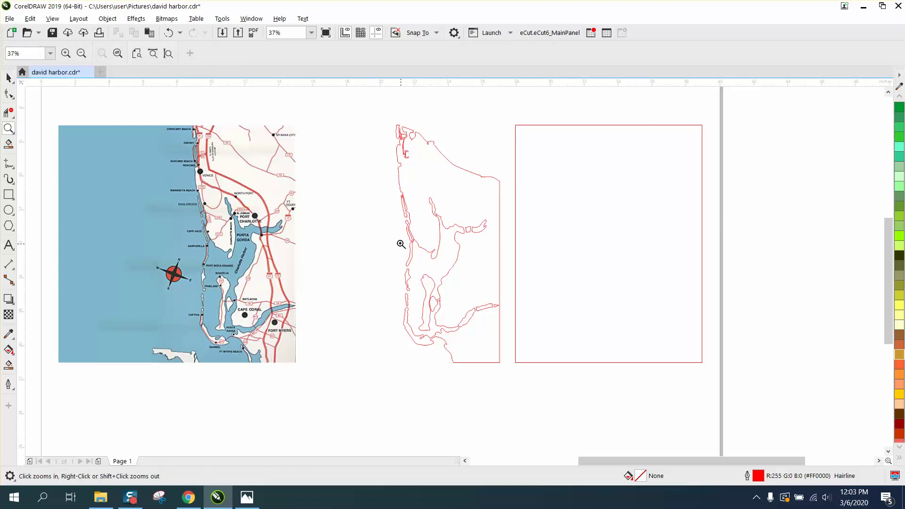
{"action": "left_click_drag", "start_coordinate": [488, 332], "coordinate": [486, 329]}
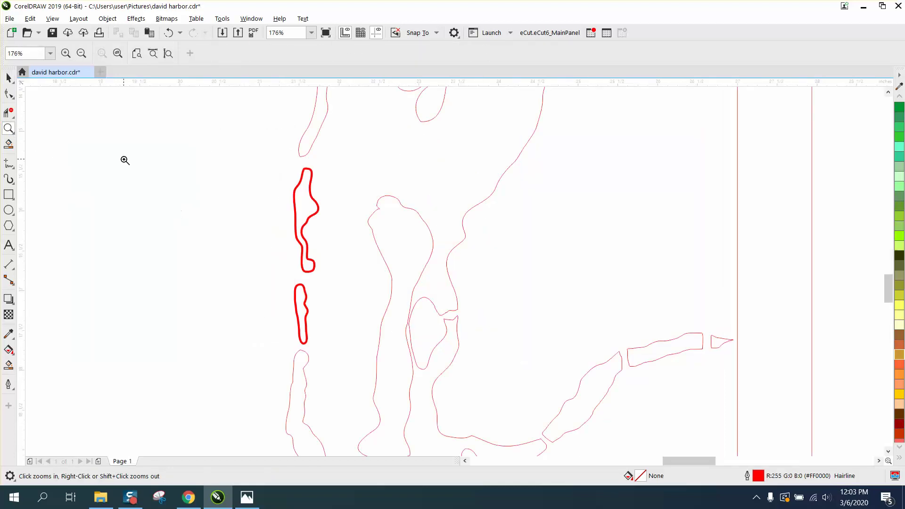
{"action": "left_click", "coordinate": [9, 78]}
{"action": "left_click_drag", "start_coordinate": [243, 161], "coordinate": [261, 204]}
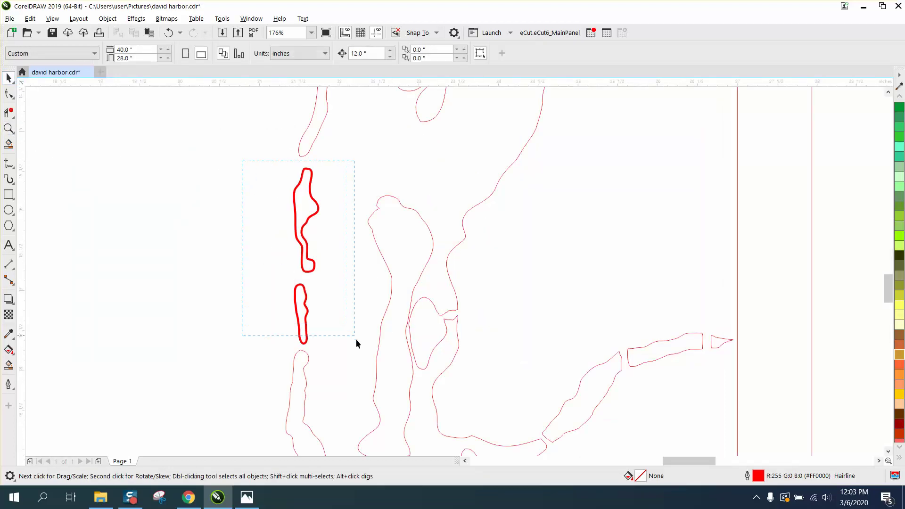
{"action": "left_click_drag", "start_coordinate": [357, 340], "coordinate": [360, 346]}
{"action": "double_click", "coordinate": [757, 477]}
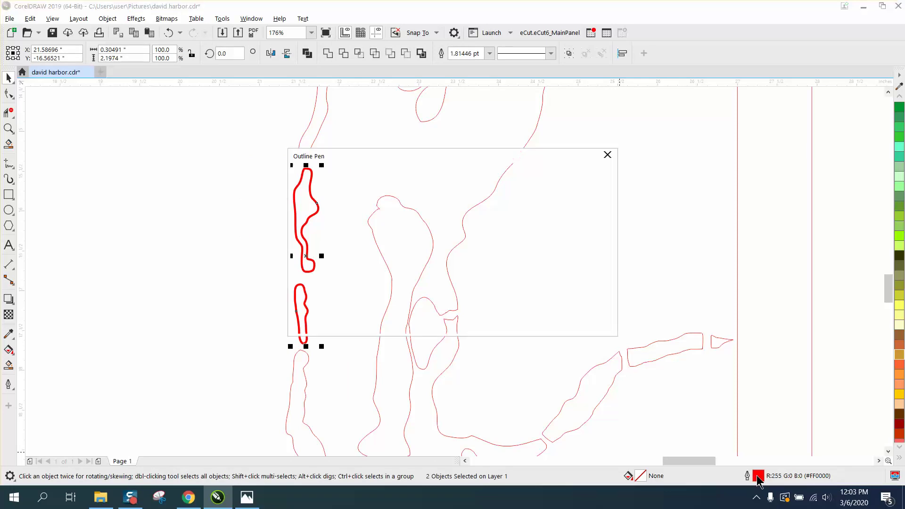
{"action": "left_click", "coordinate": [381, 208]}
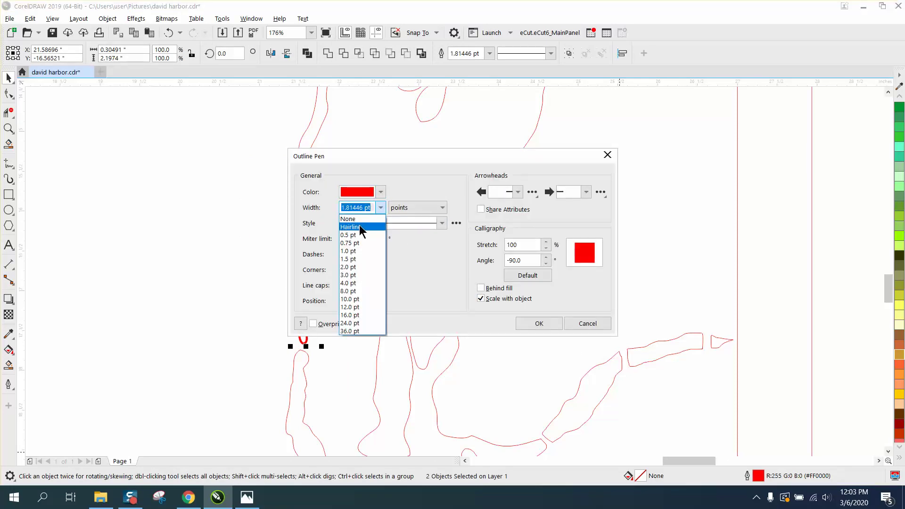
{"action": "left_click", "coordinate": [359, 226]}
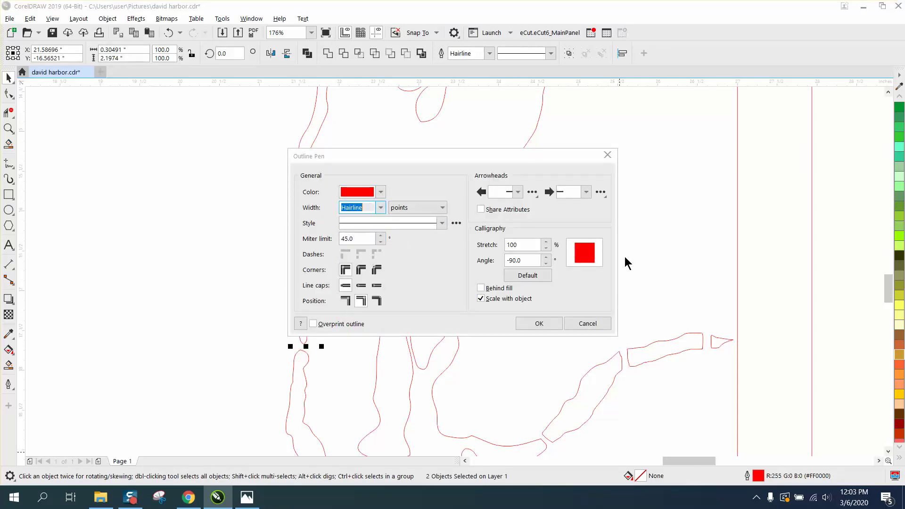
{"action": "left_click", "coordinate": [543, 322]}
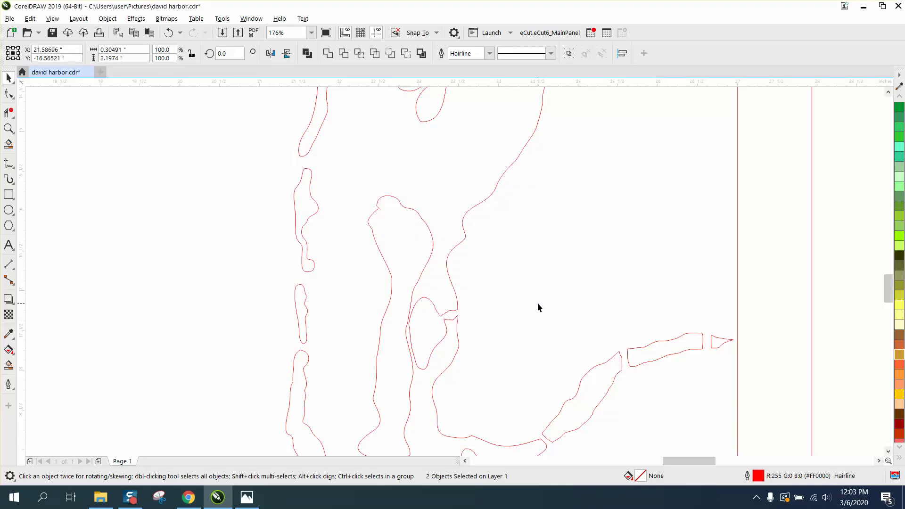
Step: Examine the traced outlines around Sanibel, Punta Rassa and the island beside Matlacha for gaps or crossing lines
{"action": "scroll", "coordinate": [538, 306], "scroll_direction": "down", "scroll_amount": 5}
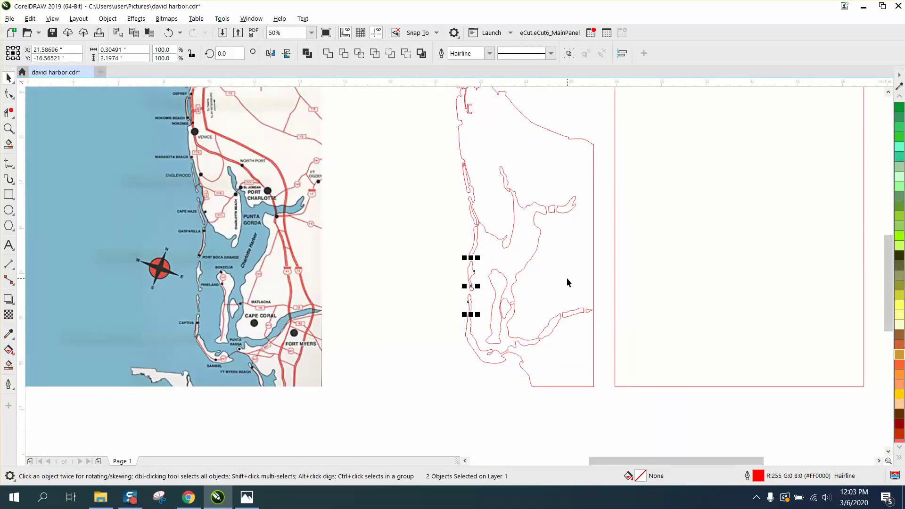
{"action": "scroll", "coordinate": [566, 282], "scroll_direction": "down", "scroll_amount": 1}
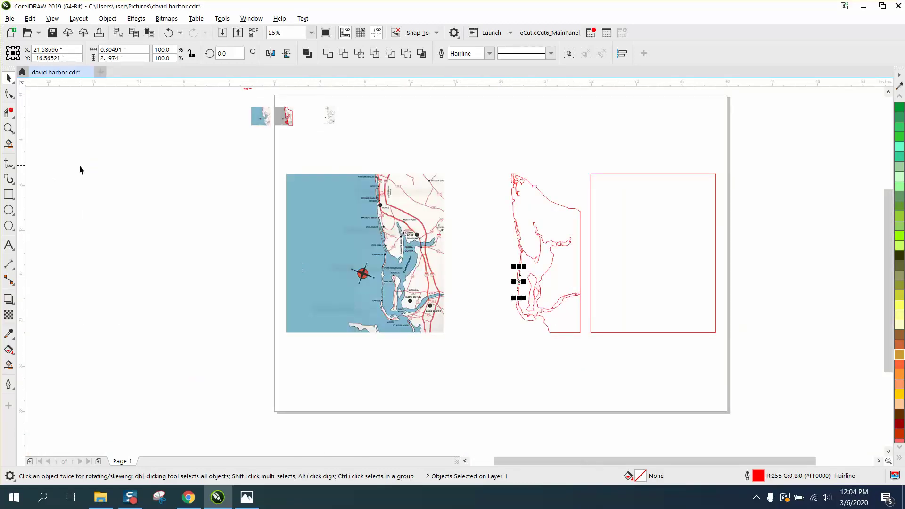
{"action": "left_click", "coordinate": [9, 128]}
{"action": "left_click_drag", "start_coordinate": [546, 324], "coordinate": [551, 330]}
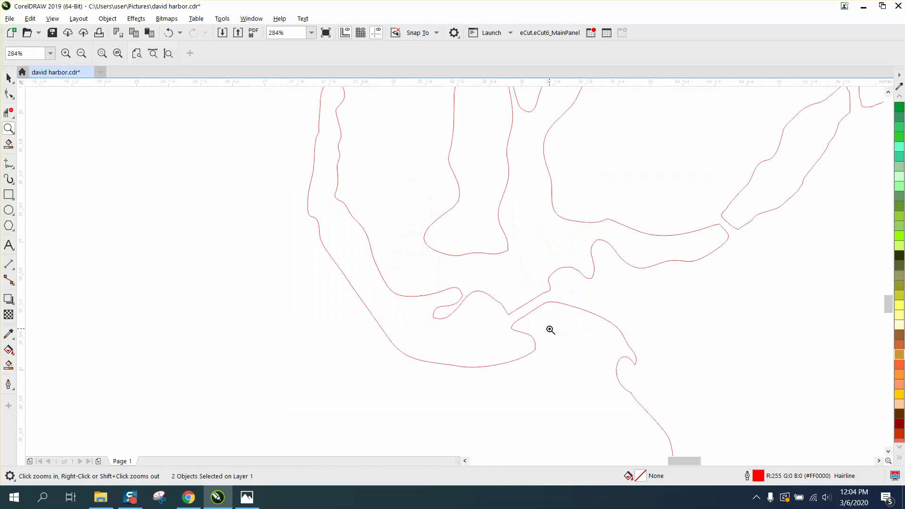
{"action": "scroll", "coordinate": [505, 283], "scroll_direction": "down", "scroll_amount": 1}
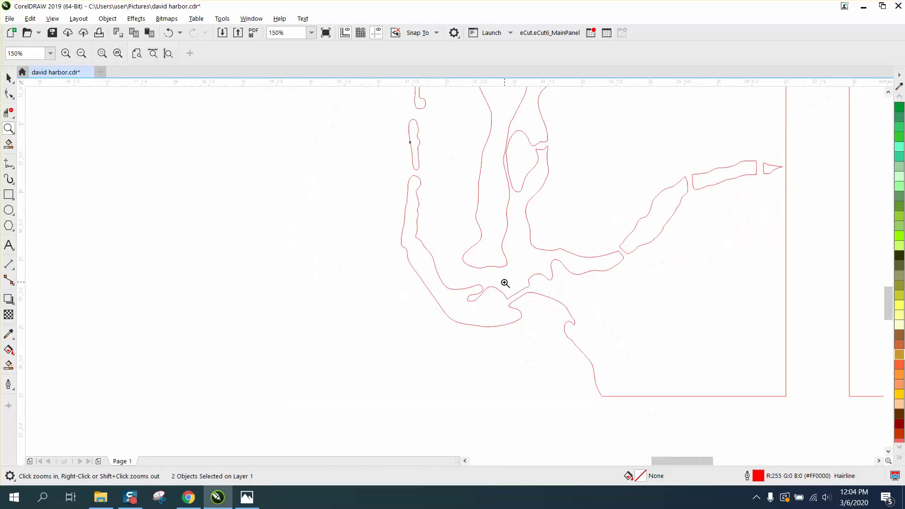
{"action": "scroll", "coordinate": [500, 281], "scroll_direction": "down", "scroll_amount": 1}
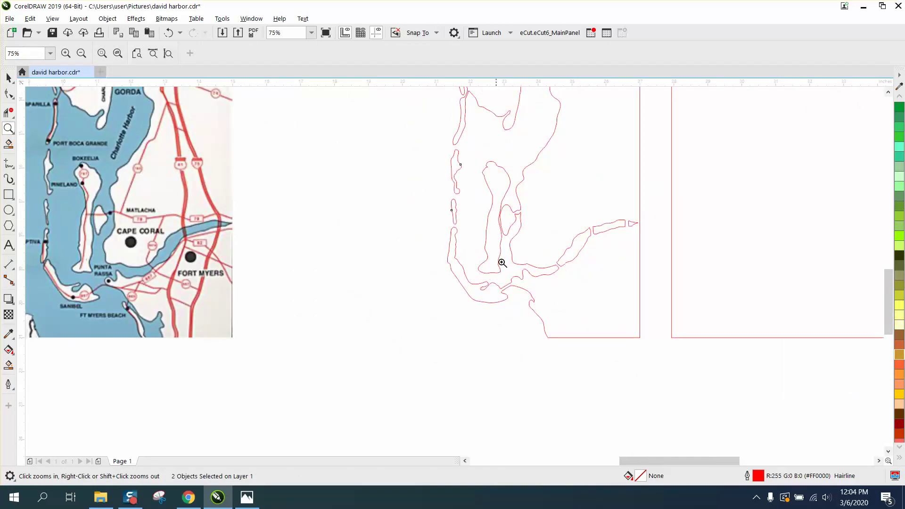
{"action": "left_click_drag", "start_coordinate": [497, 200], "coordinate": [511, 238]}
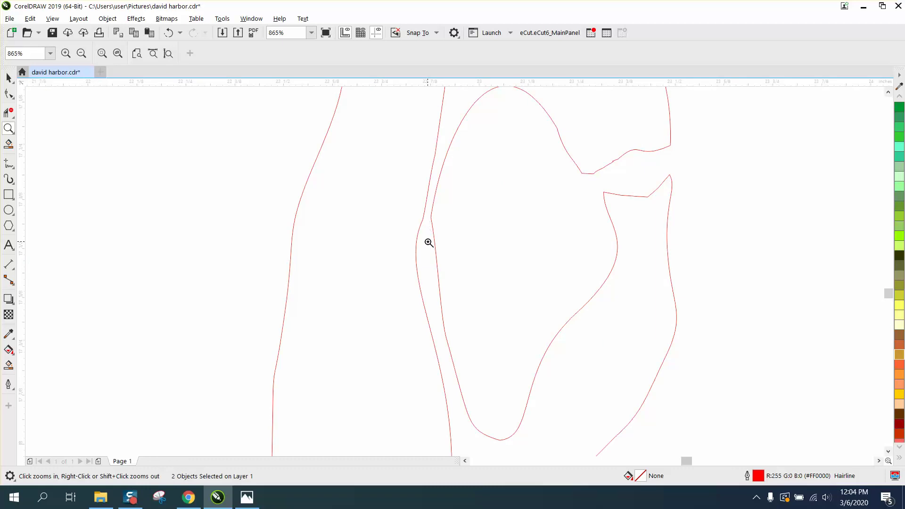
{"action": "scroll", "coordinate": [428, 242], "scroll_direction": "down", "scroll_amount": 3}
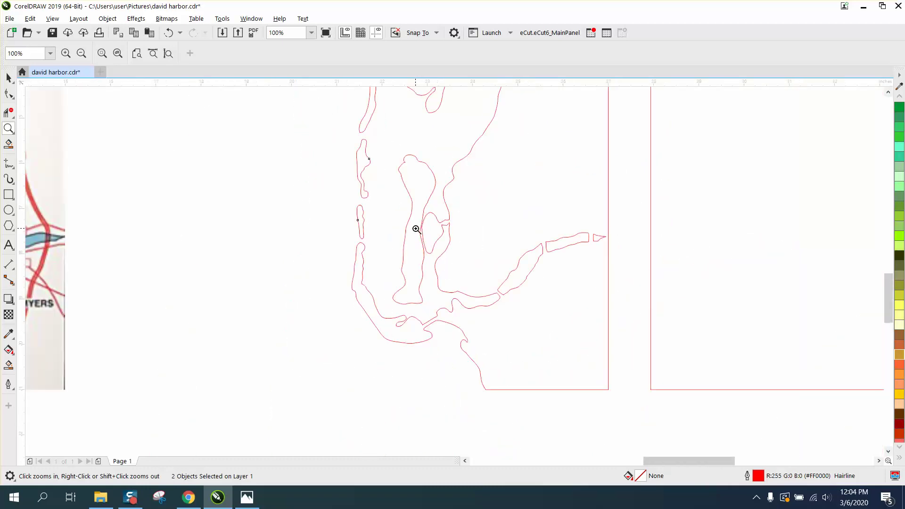
{"action": "scroll", "coordinate": [417, 230], "scroll_direction": "down", "scroll_amount": 1}
{"action": "scroll", "coordinate": [479, 222], "scroll_direction": "down", "scroll_amount": 1}
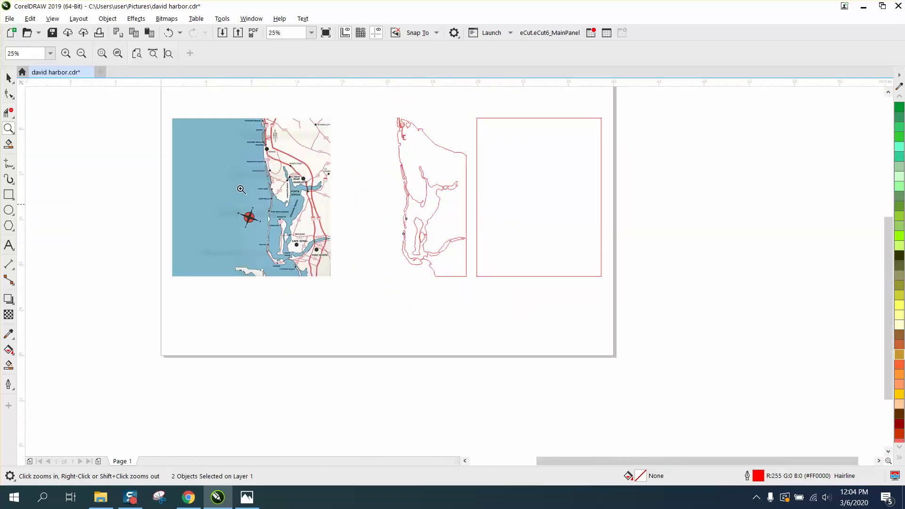
Step: Move the empty rectangle 12 inches left over the traced outlines and enlarge it around them to about 12.28 by 15.63 inches
{"action": "left_click", "coordinate": [9, 78]}
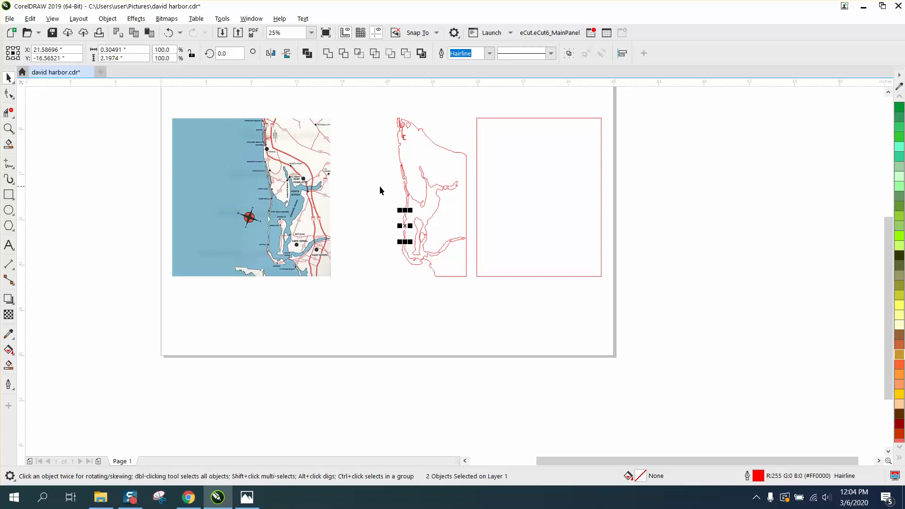
{"action": "left_click_drag", "start_coordinate": [387, 123], "coordinate": [389, 161]}
{"action": "left_click_drag", "start_coordinate": [466, 271], "coordinate": [466, 270]}
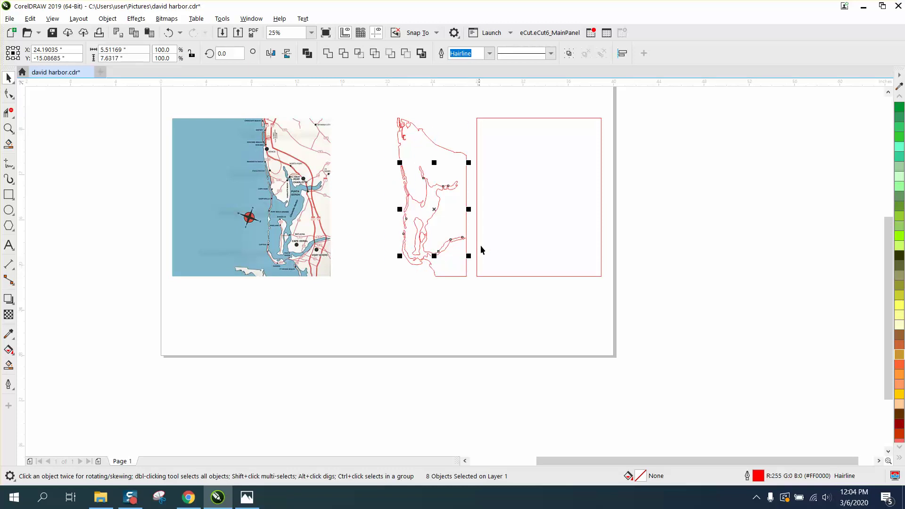
{"action": "left_click", "coordinate": [476, 228]}
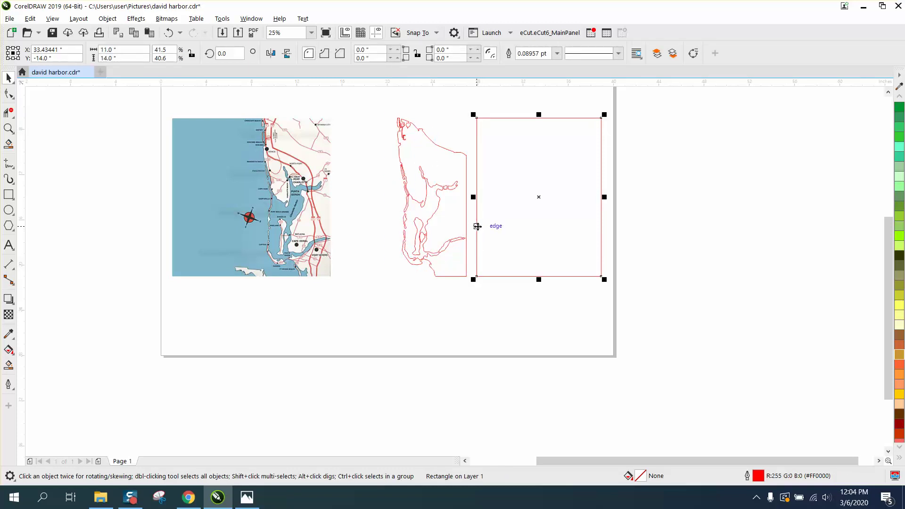
{"action": "key", "text": "Left"}
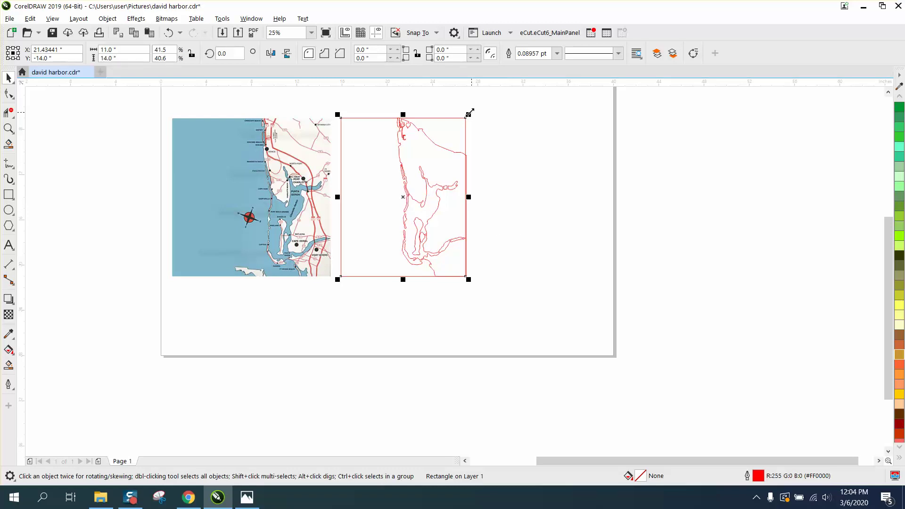
{"action": "left_click_drag", "start_coordinate": [468, 115], "coordinate": [494, 104]}
{"action": "left_click_drag", "start_coordinate": [479, 281], "coordinate": [483, 287]}
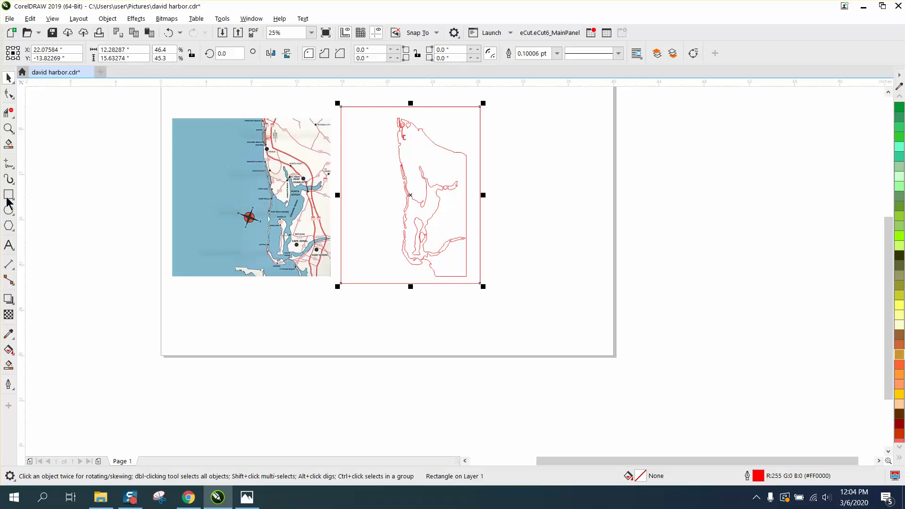
Step: Apply a blue Smart Fill with no outline to the traced mainland region east of the coastline
{"action": "left_click", "coordinate": [6, 130]}
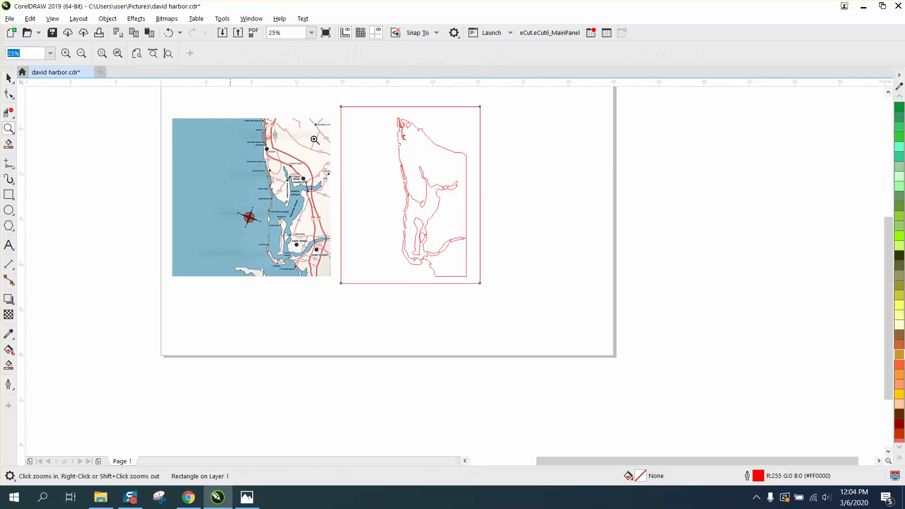
{"action": "left_click_drag", "start_coordinate": [344, 105], "coordinate": [564, 296]}
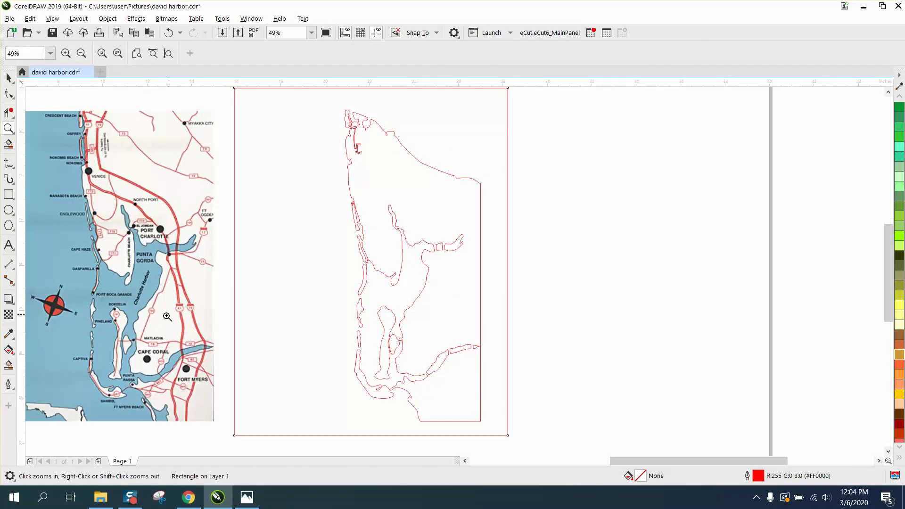
{"action": "left_click", "coordinate": [9, 365]}
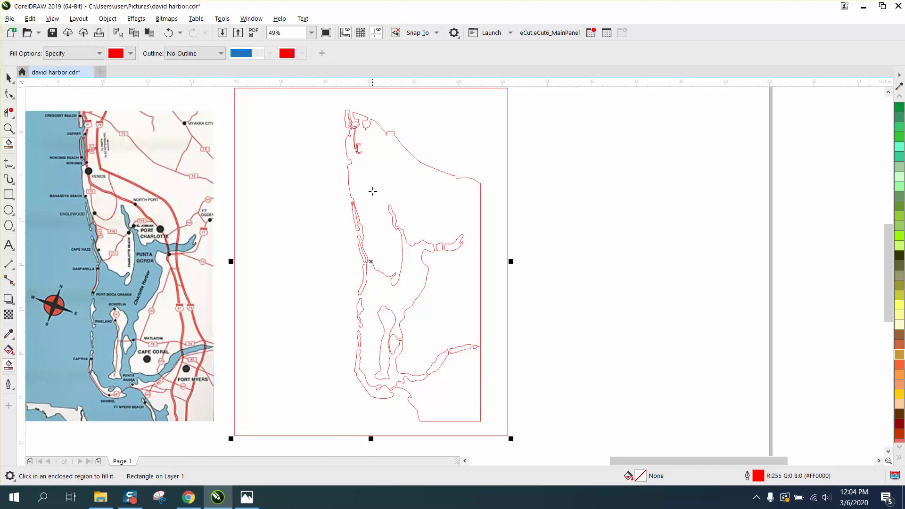
{"action": "left_click", "coordinate": [131, 53]}
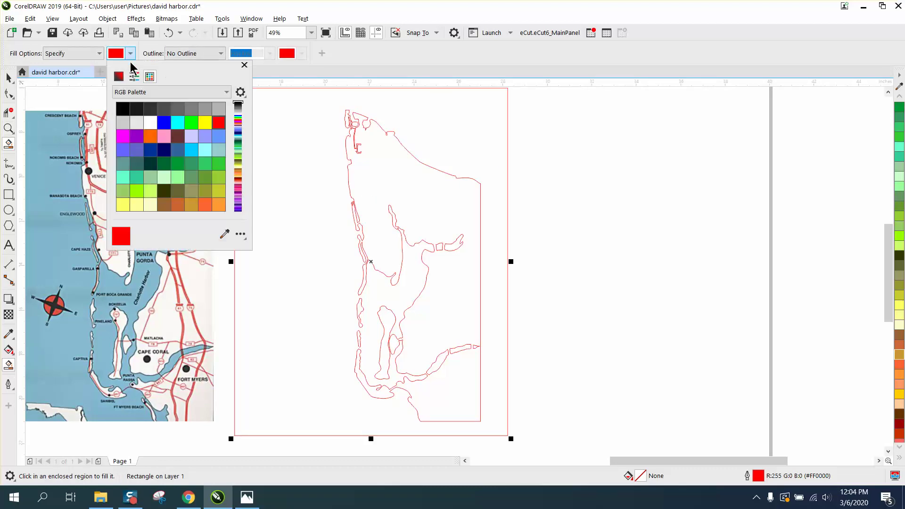
{"action": "left_click", "coordinate": [164, 122]}
{"action": "left_click", "coordinate": [396, 193]}
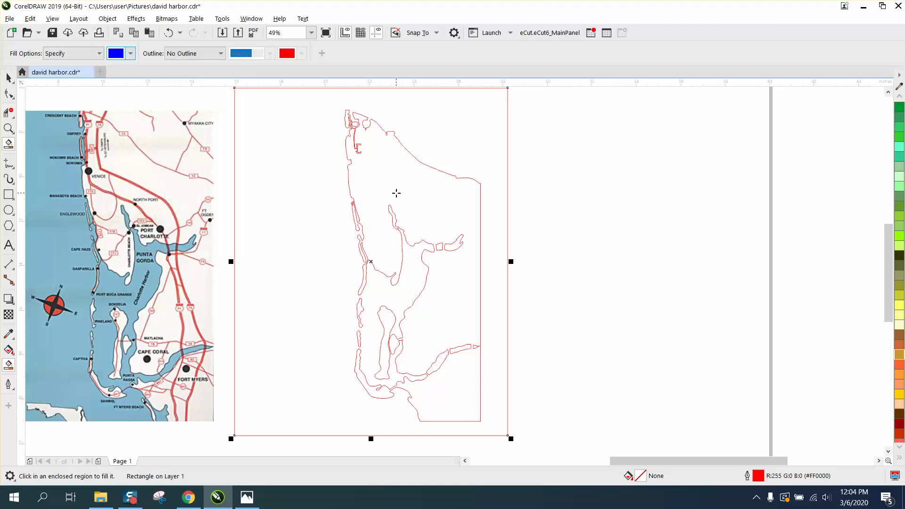
Step: Smart Fill the mainland, the two separate barrier islands and the long island beside Matlacha in blue, moving each filled shape 12 inches right
{"action": "left_click", "coordinate": [398, 195]}
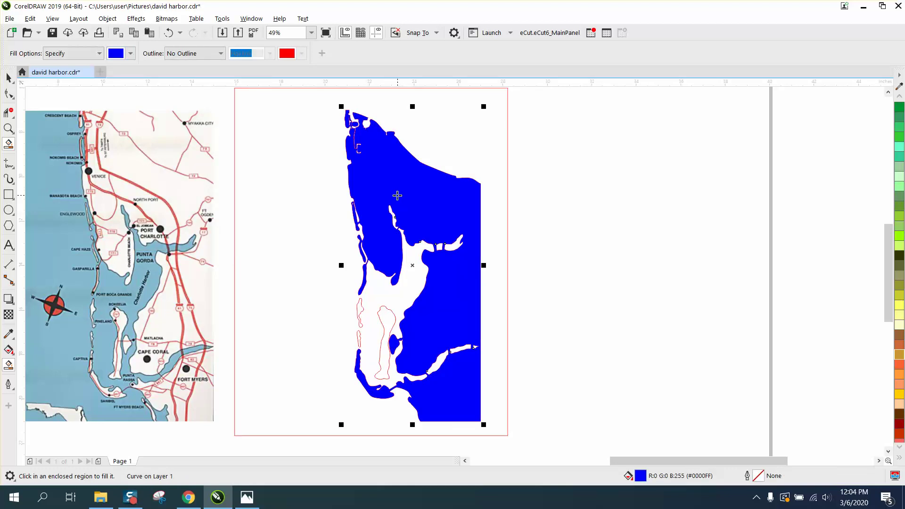
{"action": "key", "text": "Right"}
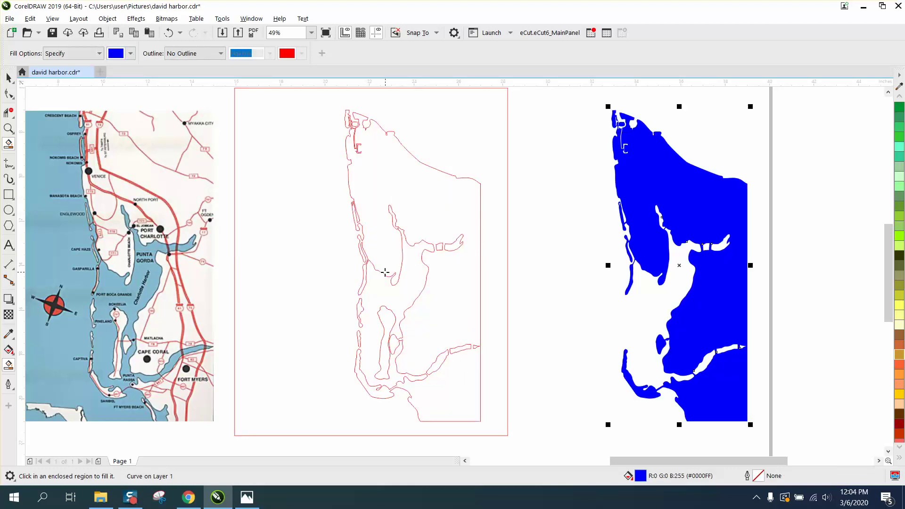
{"action": "left_click", "coordinate": [359, 309]}
{"action": "key", "text": "Right"}
{"action": "left_click", "coordinate": [358, 335]}
{"action": "key", "text": "Right"}
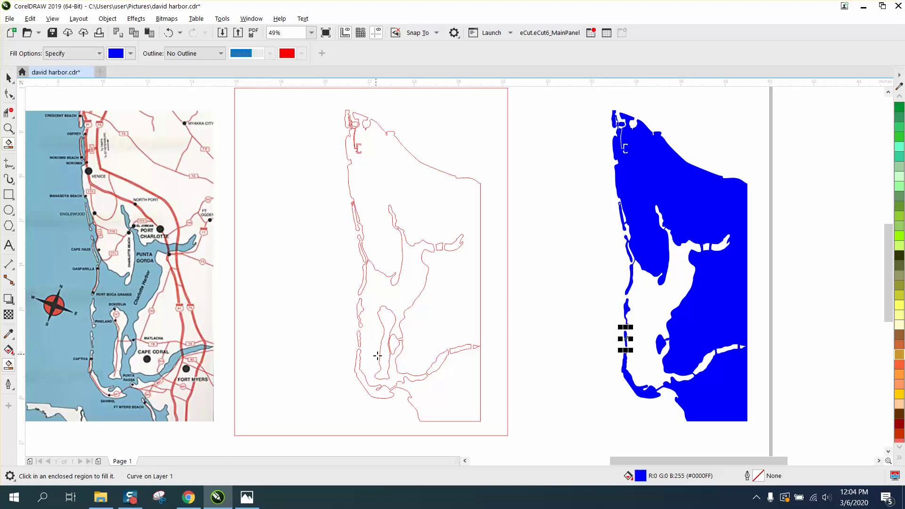
{"action": "left_click", "coordinate": [388, 360]}
{"action": "key", "text": "Right"}
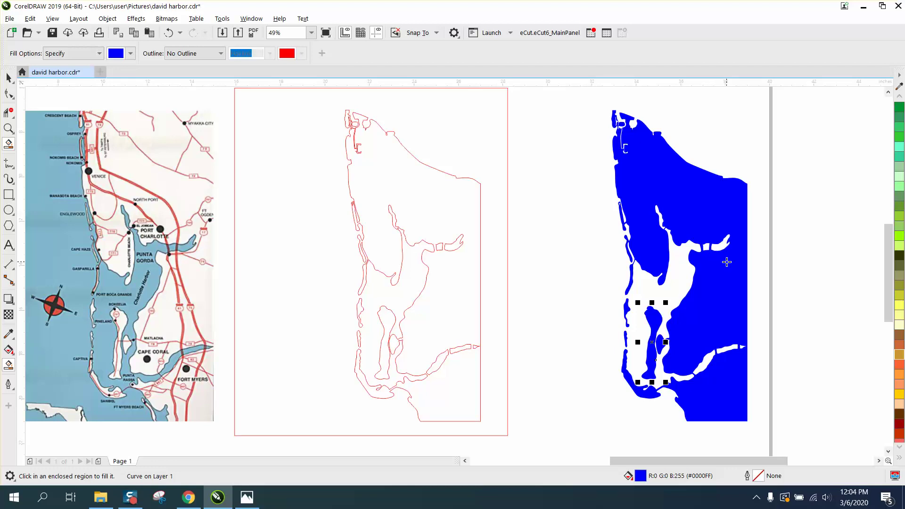
Step: Remove the blue fill from all four filled shapes and give them a red hairline outline
{"action": "key", "text": "space"}
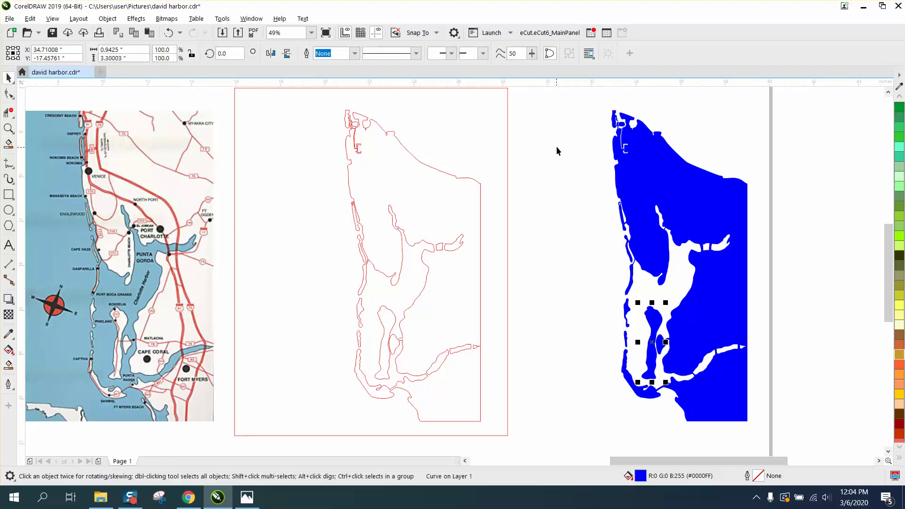
{"action": "left_click_drag", "start_coordinate": [575, 100], "coordinate": [789, 441]}
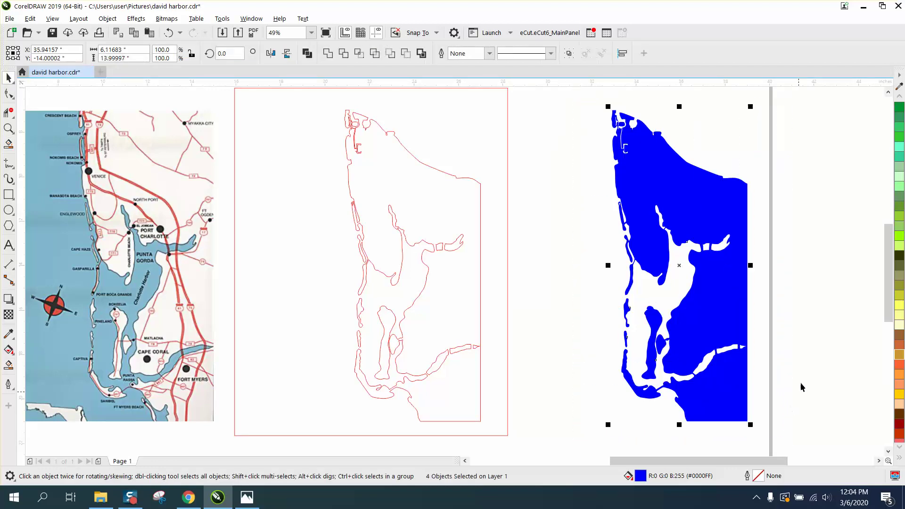
{"action": "left_click", "coordinate": [900, 99]}
{"action": "left_click", "coordinate": [900, 100]}
{"action": "left_click", "coordinate": [899, 98]}
{"action": "left_click", "coordinate": [899, 97]}
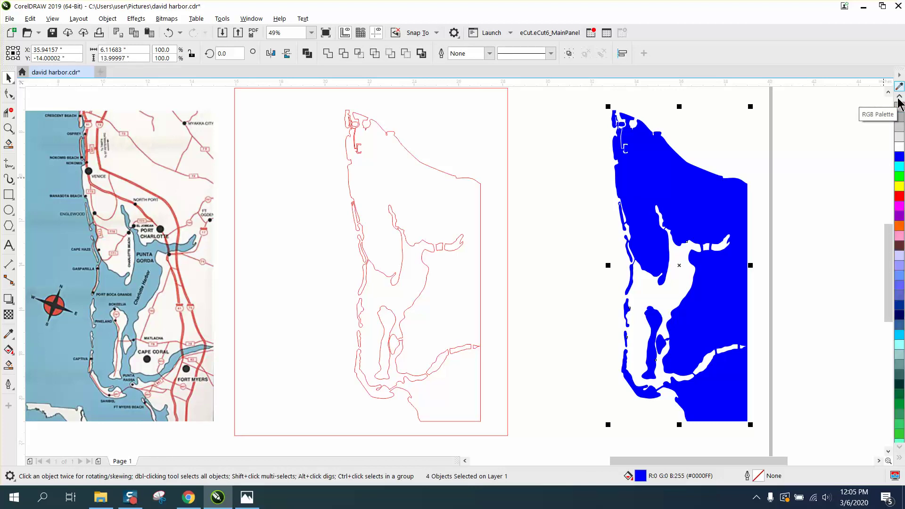
{"action": "left_click", "coordinate": [900, 97]}
{"action": "left_click", "coordinate": [900, 109]}
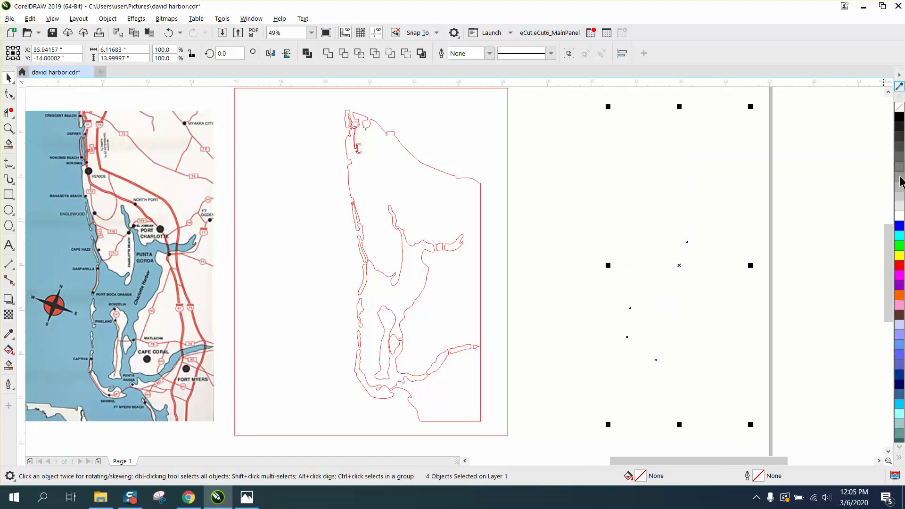
{"action": "right_click", "coordinate": [899, 265]}
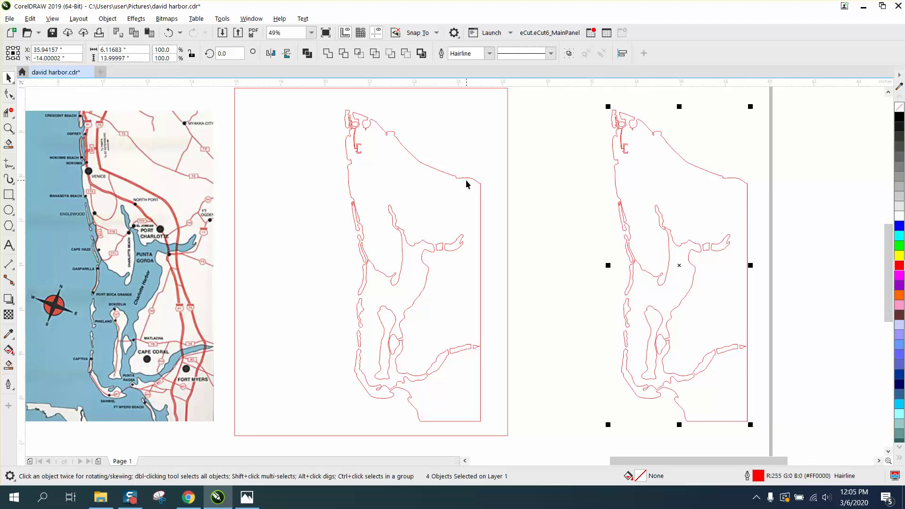
Step: Delete the original traced outlines inside the red rectangle, keeping the rectangle itself
{"action": "scroll", "coordinate": [531, 180], "scroll_direction": "down", "scroll_amount": 2}
{"action": "left_click_drag", "start_coordinate": [414, 130], "coordinate": [527, 319]}
{"action": "key", "text": "Delete"}
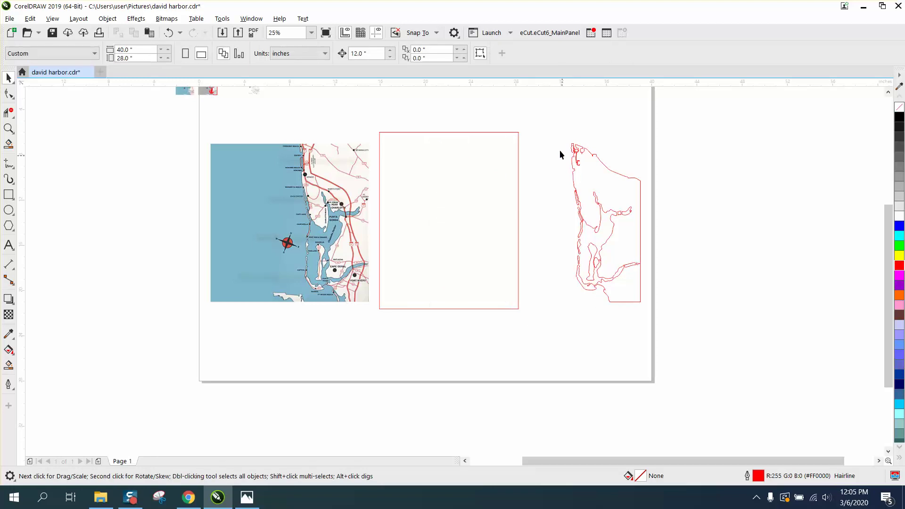
Step: Select the four new red outlines and examine their curves and nodes around the bridge gaps in the Punta Gorda inlet
{"action": "left_click_drag", "start_coordinate": [640, 296], "coordinate": [645, 306]}
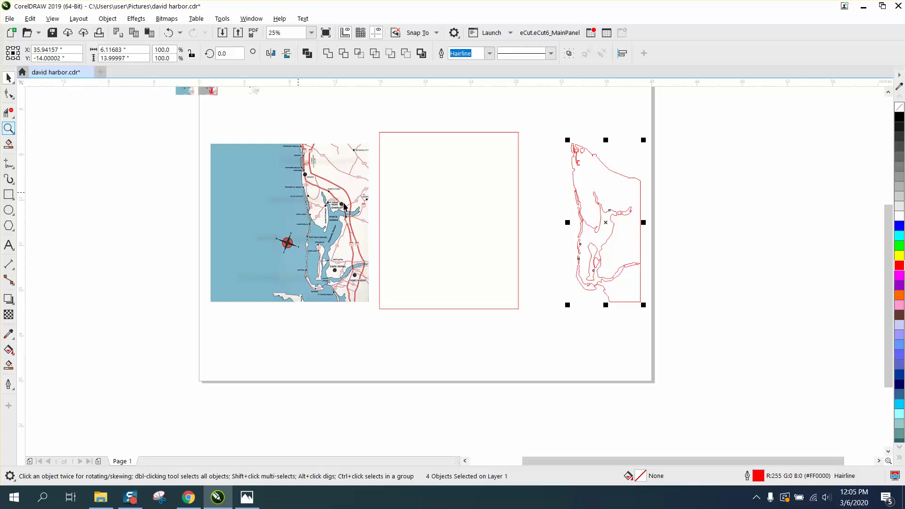
{"action": "left_click", "coordinate": [11, 131]}
{"action": "left_click", "coordinate": [42, 133]}
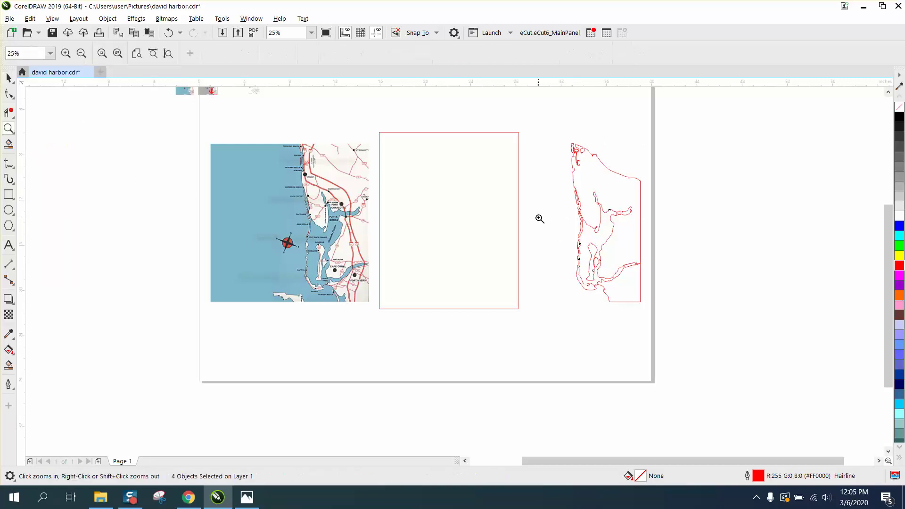
{"action": "left_click_drag", "start_coordinate": [610, 210], "coordinate": [641, 224]}
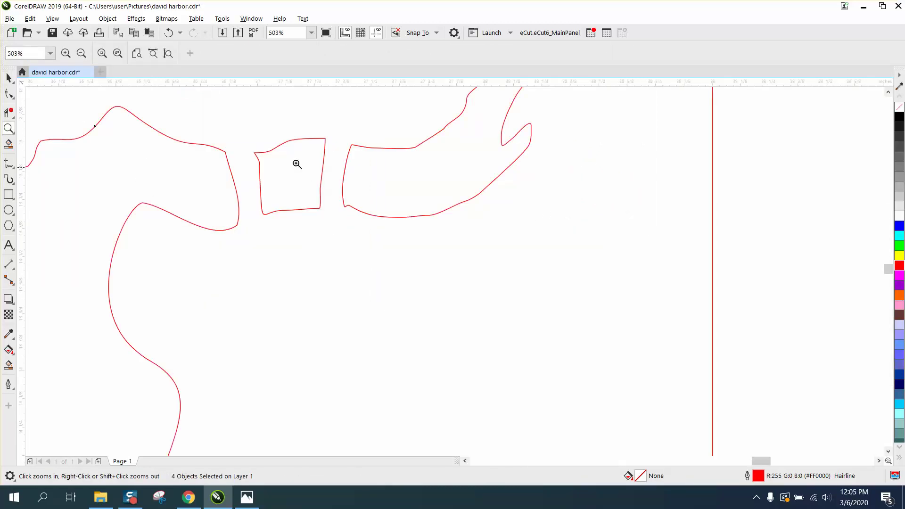
{"action": "left_click_drag", "start_coordinate": [250, 141], "coordinate": [390, 228]}
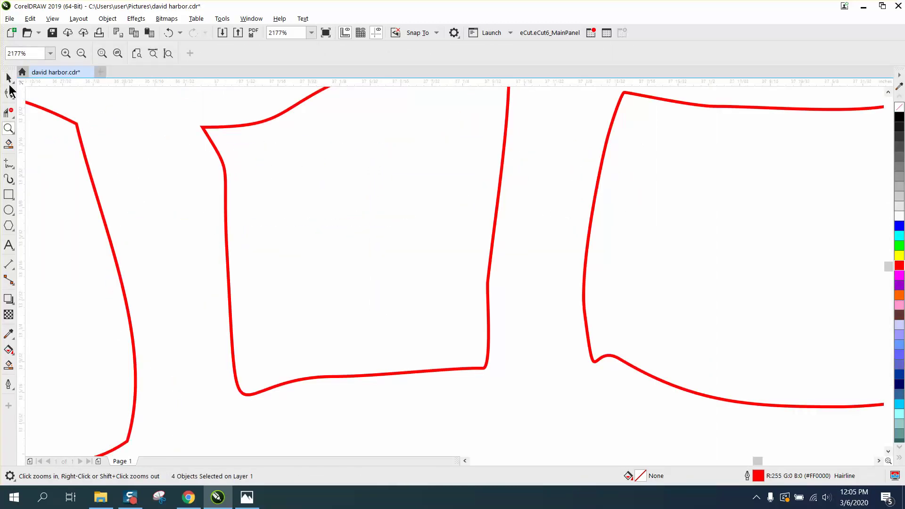
{"action": "left_click", "coordinate": [9, 92]}
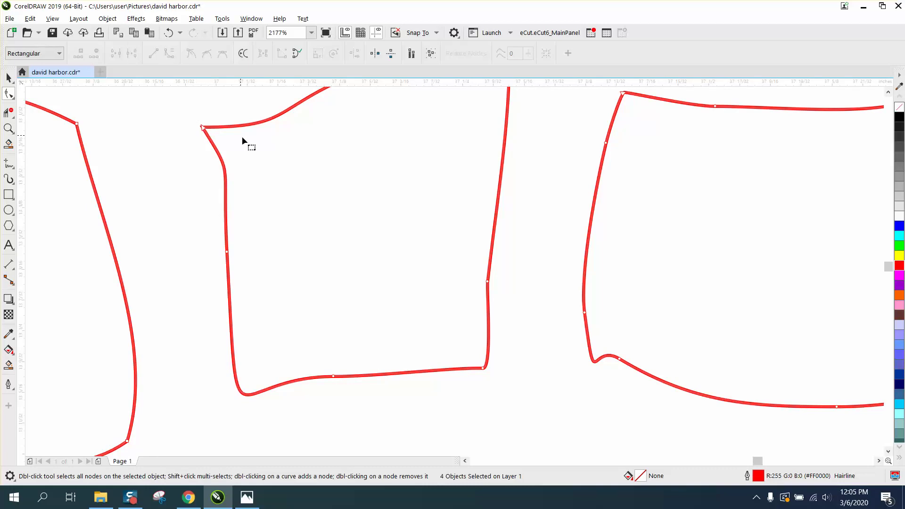
{"action": "scroll", "coordinate": [242, 141], "scroll_direction": "down", "scroll_amount": 6}
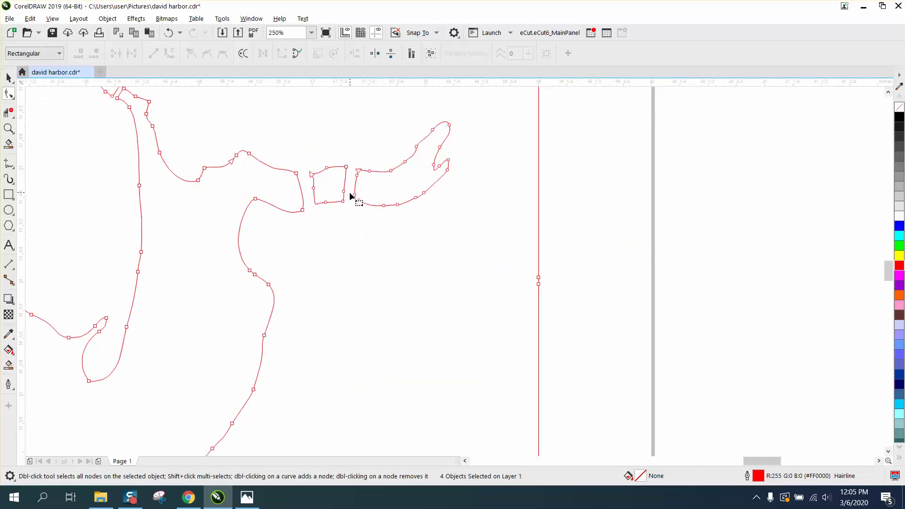
{"action": "scroll", "coordinate": [378, 208], "scroll_direction": "down", "scroll_amount": 6}
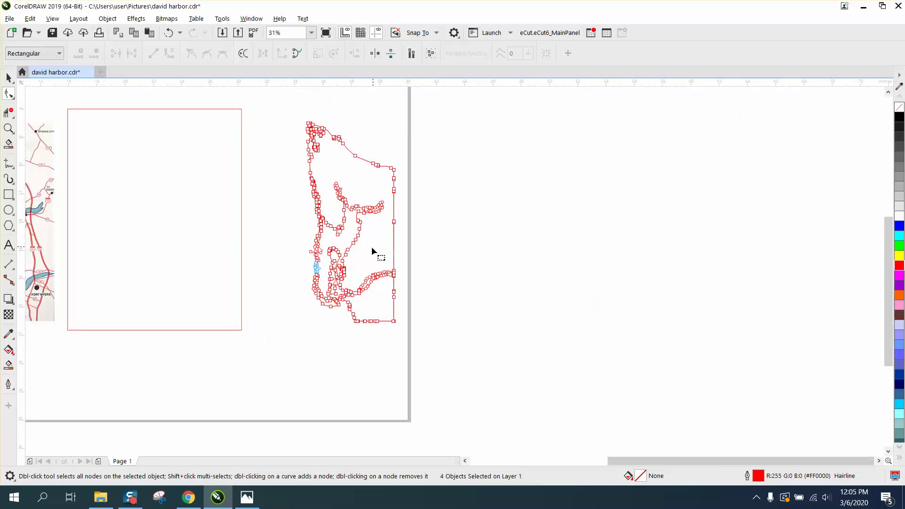
{"action": "left_click", "coordinate": [8, 78]}
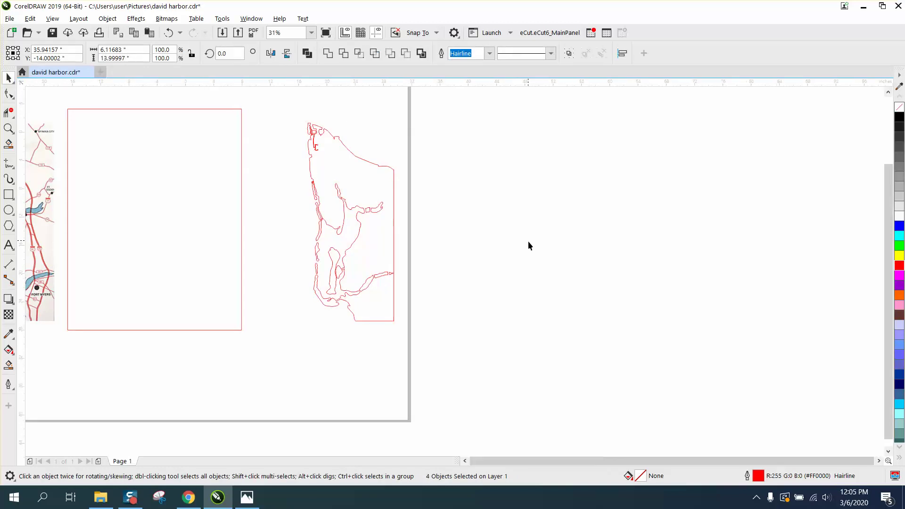
{"action": "scroll", "coordinate": [528, 241], "scroll_direction": "down", "scroll_amount": 3}
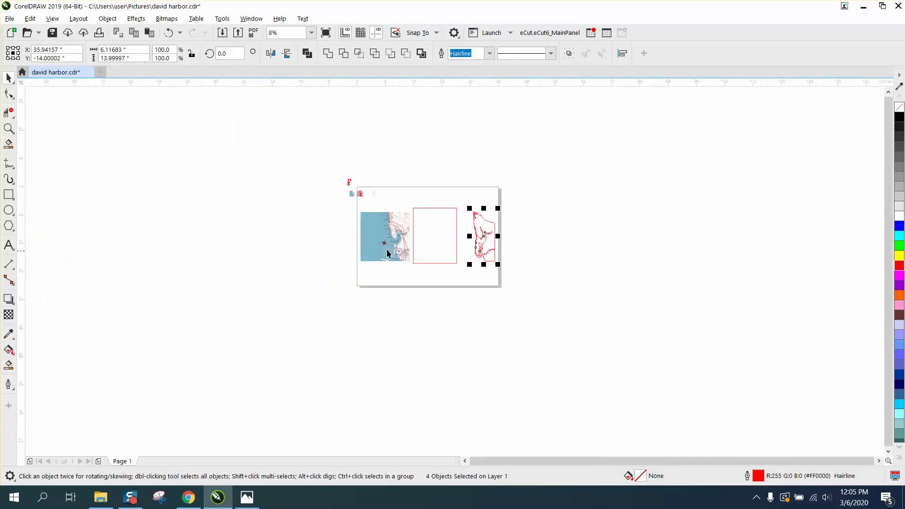
Step: Change the outline color of the four selected coastline shapes to black
{"action": "left_click", "coordinate": [8, 128]}
{"action": "left_click_drag", "start_coordinate": [368, 206], "coordinate": [431, 273]}
{"action": "right_click", "coordinate": [431, 272]}
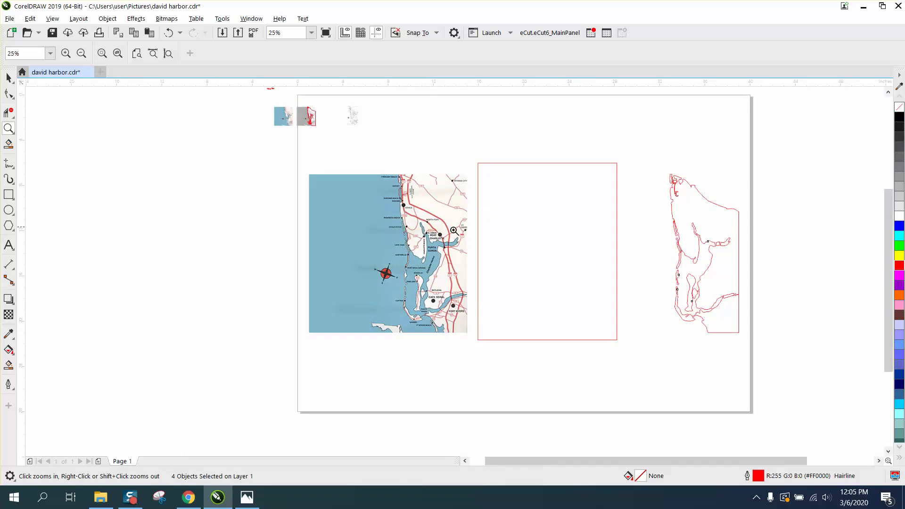
{"action": "left_click", "coordinate": [8, 77]}
{"action": "right_click", "coordinate": [900, 118]}
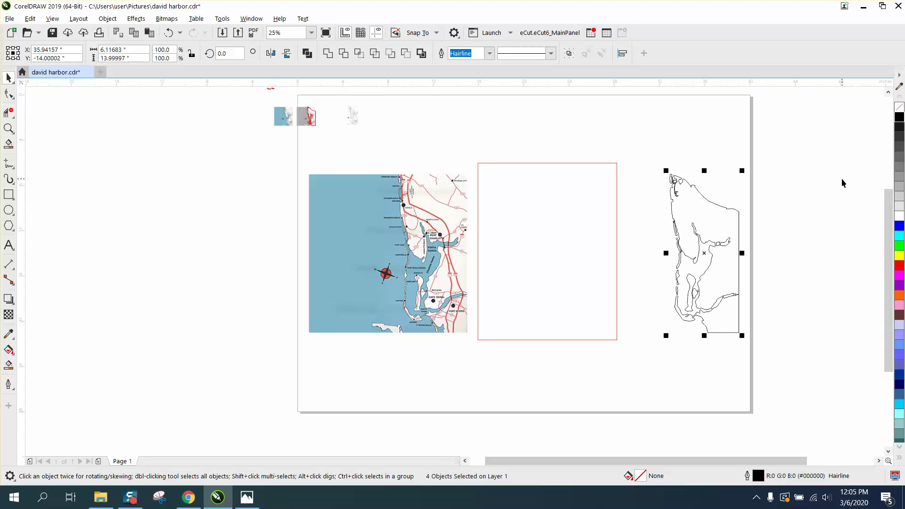
Step: Move the four black outlines 24 inches left over the map, and back 12 inches right into the rectangle
{"action": "key", "text": "Left"}
{"action": "key", "text": "Left"}
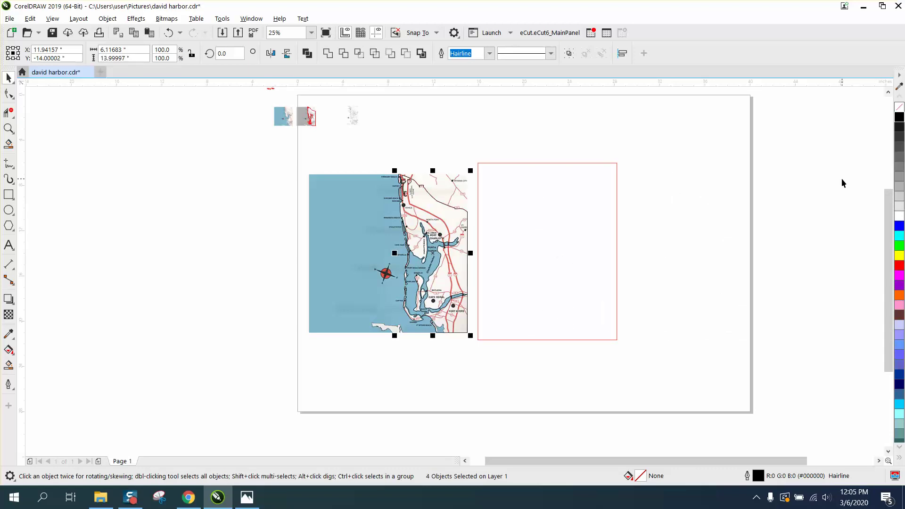
{"action": "key", "text": "Right"}
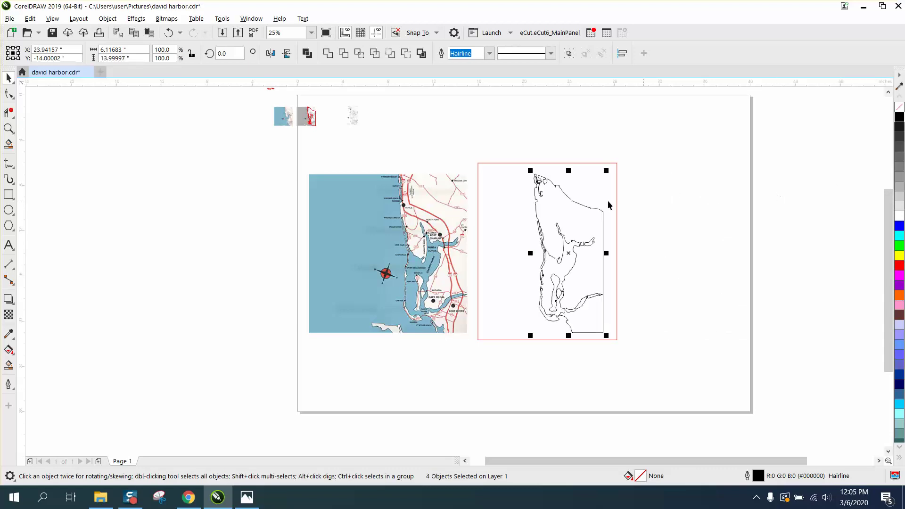
Step: Lock the davidharbor.jpg map image in place
{"action": "left_click", "coordinate": [395, 211]}
{"action": "left_click", "coordinate": [108, 19]}
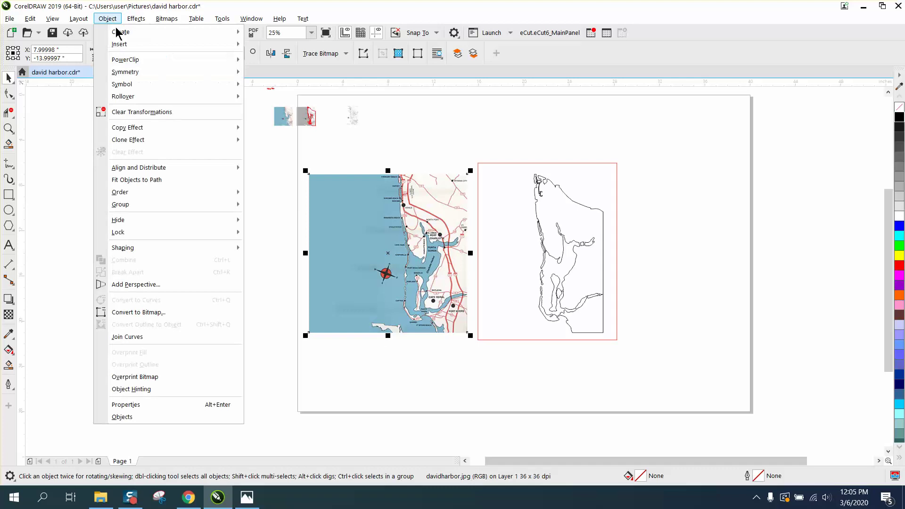
{"action": "mouse_move", "coordinate": [137, 233]}
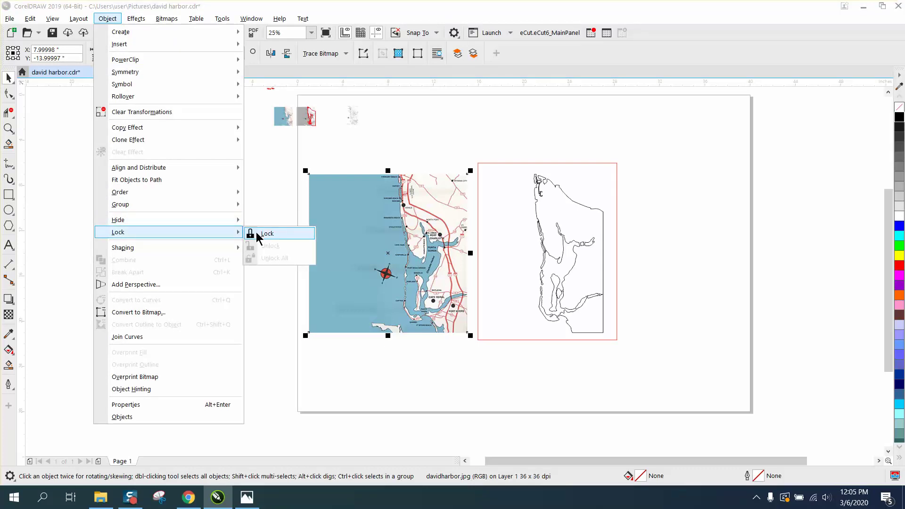
{"action": "left_click", "coordinate": [258, 234]}
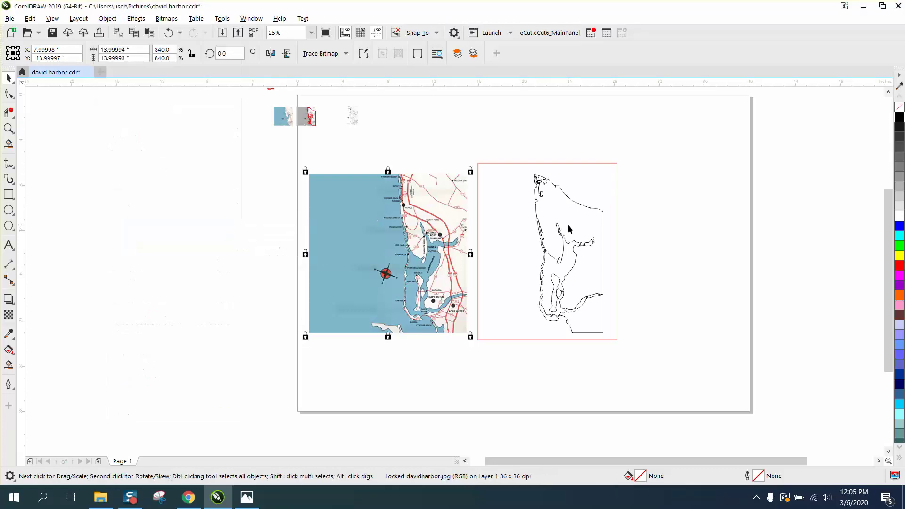
Step: Move the mainland outline 12 inches left onto the locked map and examine its fit around El Jobean and Punta Gorda
{"action": "left_click", "coordinate": [603, 218]}
{"action": "key", "text": "Left"}
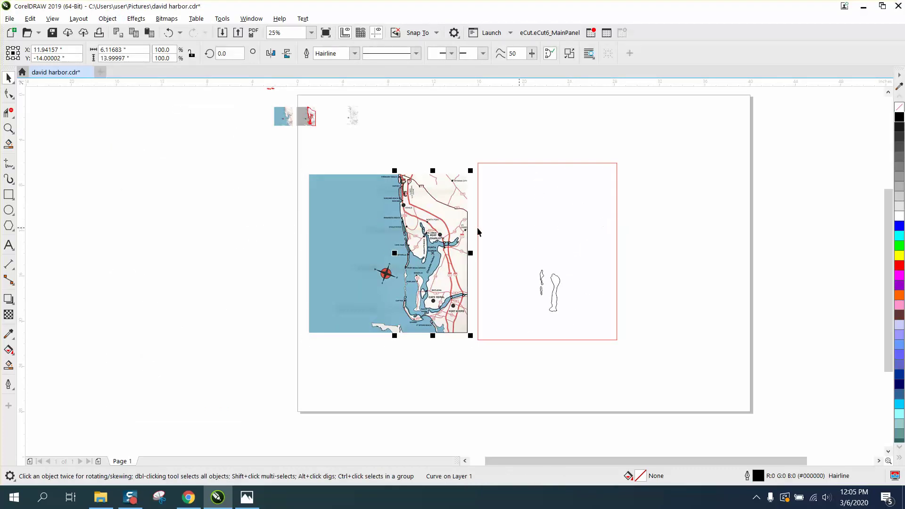
{"action": "left_click", "coordinate": [9, 128]}
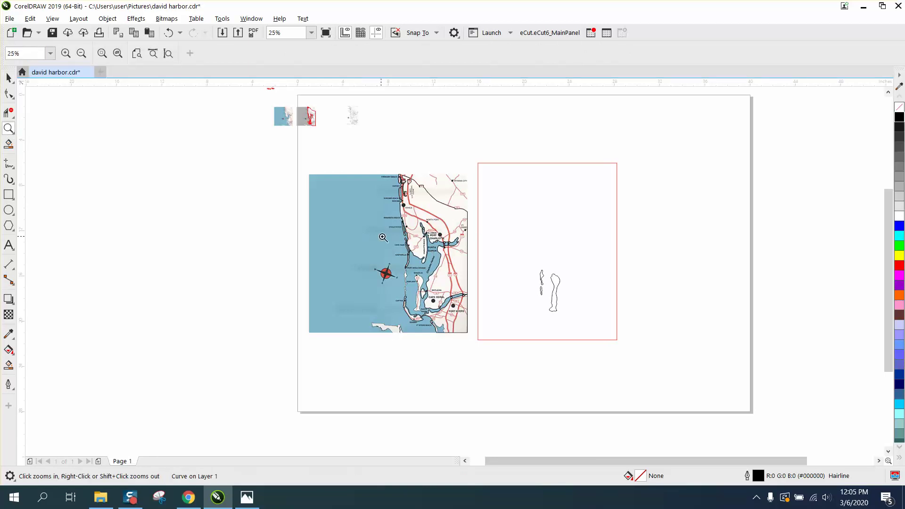
{"action": "left_click_drag", "start_coordinate": [406, 216], "coordinate": [488, 278]}
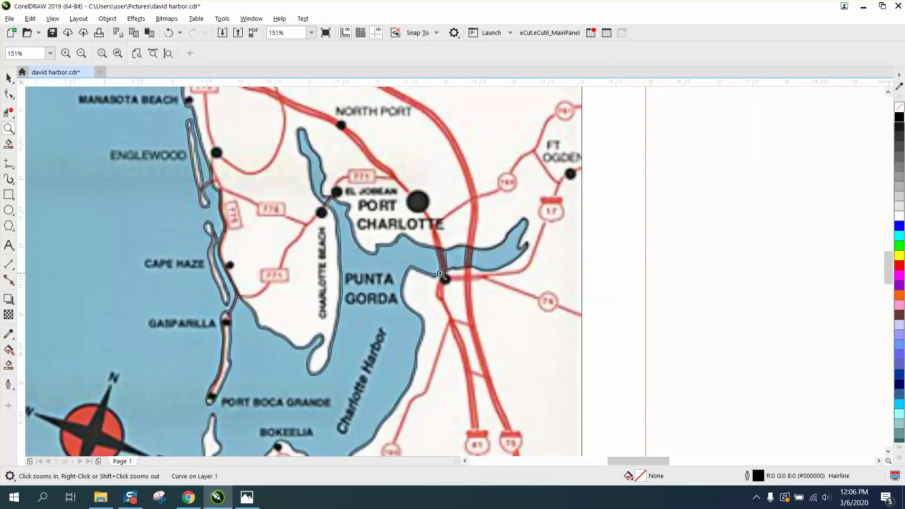
{"action": "left_click_drag", "start_coordinate": [312, 181], "coordinate": [364, 230]}
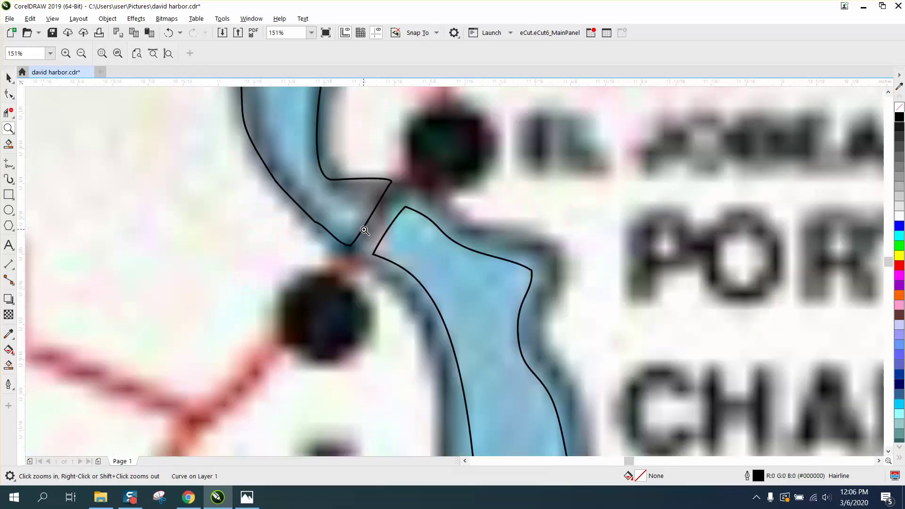
{"action": "scroll", "coordinate": [365, 230], "scroll_direction": "down", "scroll_amount": 3}
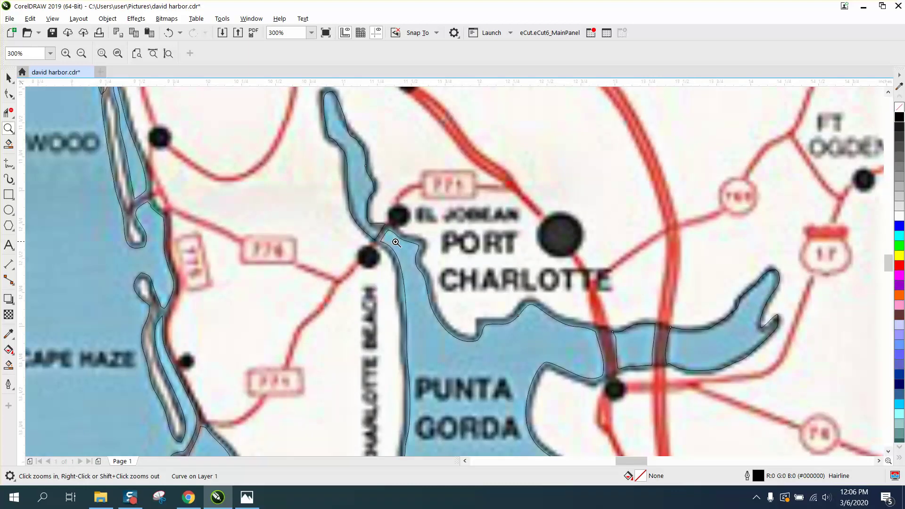
{"action": "scroll", "coordinate": [396, 242], "scroll_direction": "down", "scroll_amount": 5}
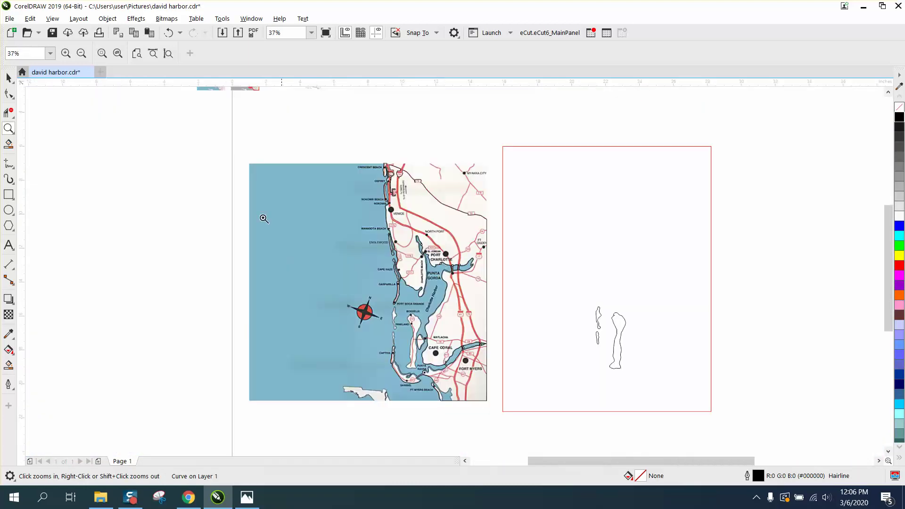
Step: Move the mainland outline another 24 inches left, clear of the map and the page
{"action": "left_click", "coordinate": [8, 78]}
{"action": "scroll", "coordinate": [373, 243], "scroll_direction": "down", "scroll_amount": 2}
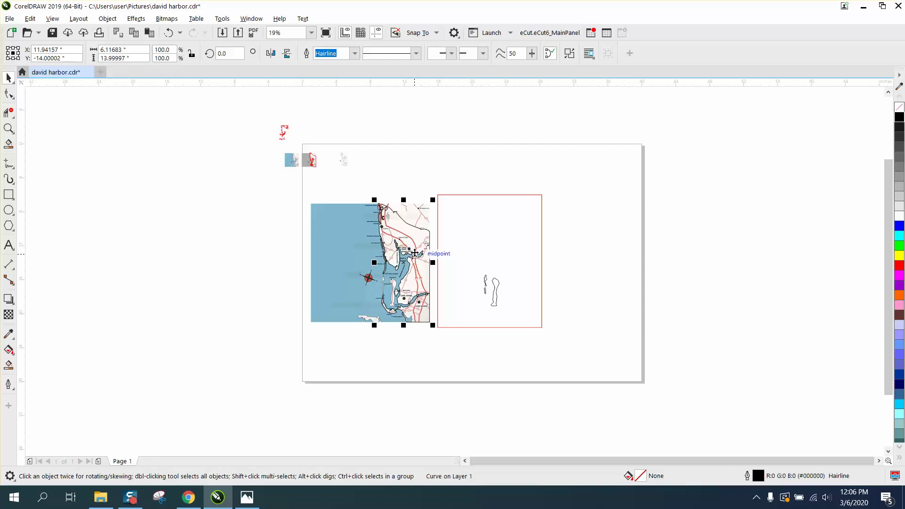
{"action": "key", "text": "Left"}
{"action": "key", "text": "Left"}
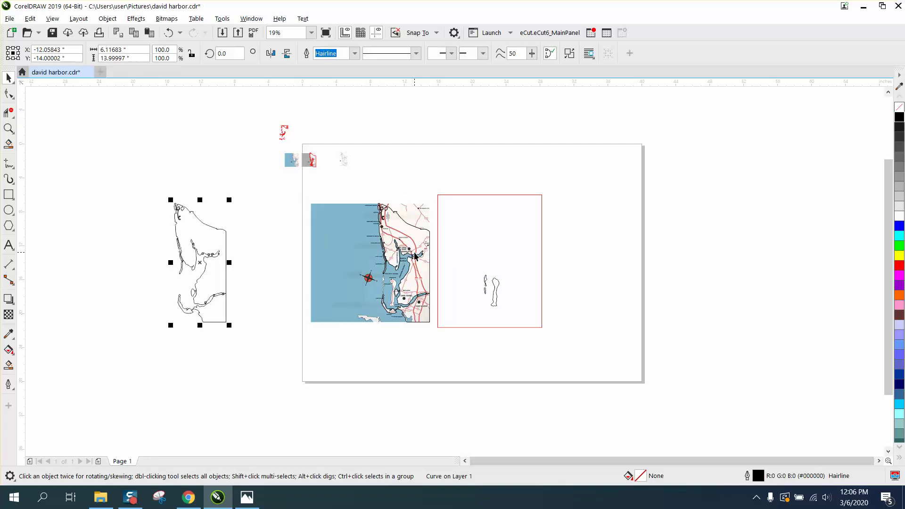
Step: Measure the narrow gap across the inlet in the mainland outline with a parallel dimension, and delete the dimension
{"action": "left_click", "coordinate": [9, 128]}
{"action": "left_click_drag", "start_coordinate": [178, 233], "coordinate": [258, 285]}
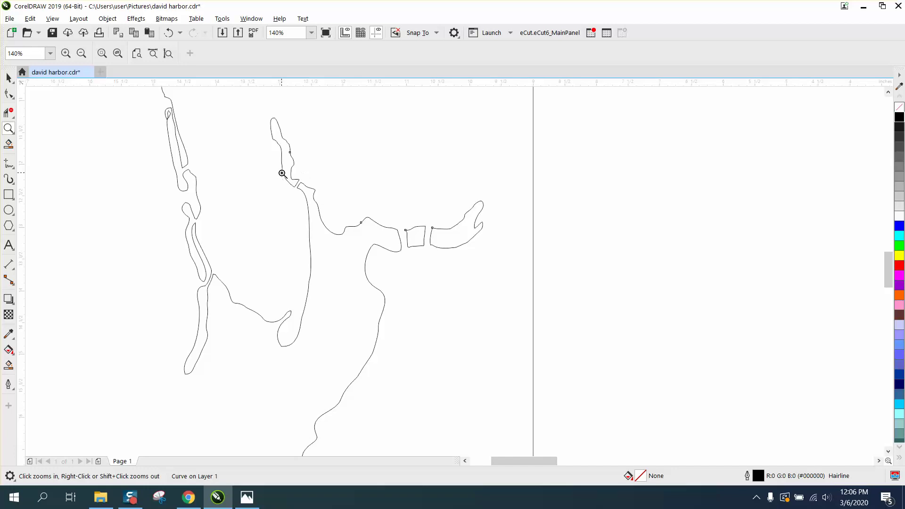
{"action": "left_click_drag", "start_coordinate": [277, 168], "coordinate": [353, 215]}
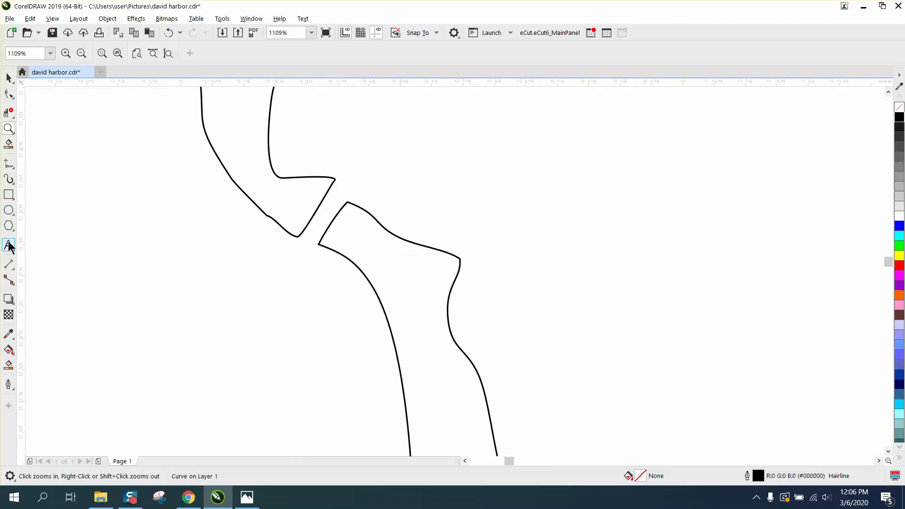
{"action": "left_click", "coordinate": [14, 270]}
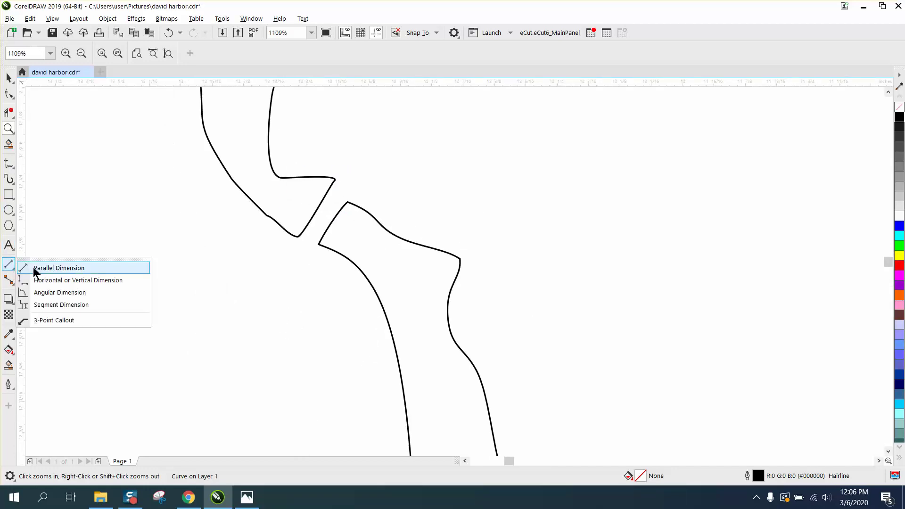
{"action": "left_click", "coordinate": [78, 265]}
{"action": "left_click_drag", "start_coordinate": [332, 226], "coordinate": [314, 214]}
{"action": "left_click", "coordinate": [413, 195]}
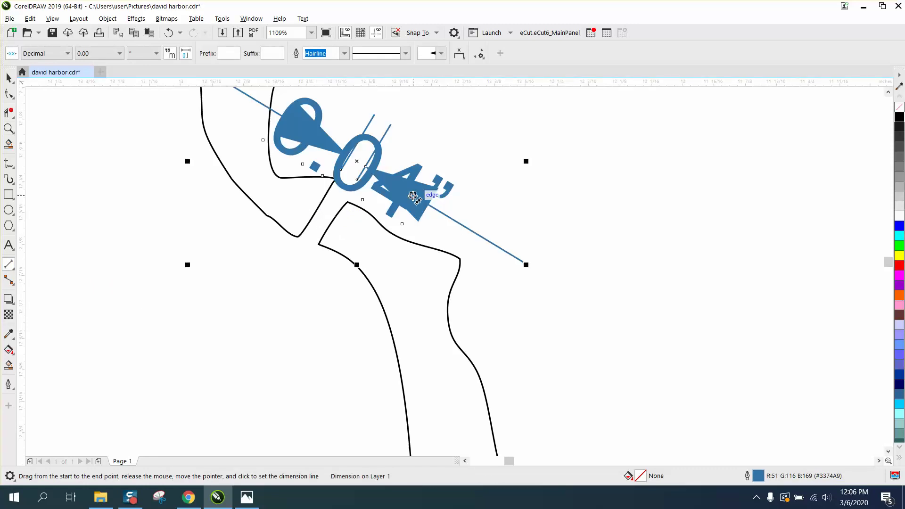
{"action": "key", "text": "Delete"}
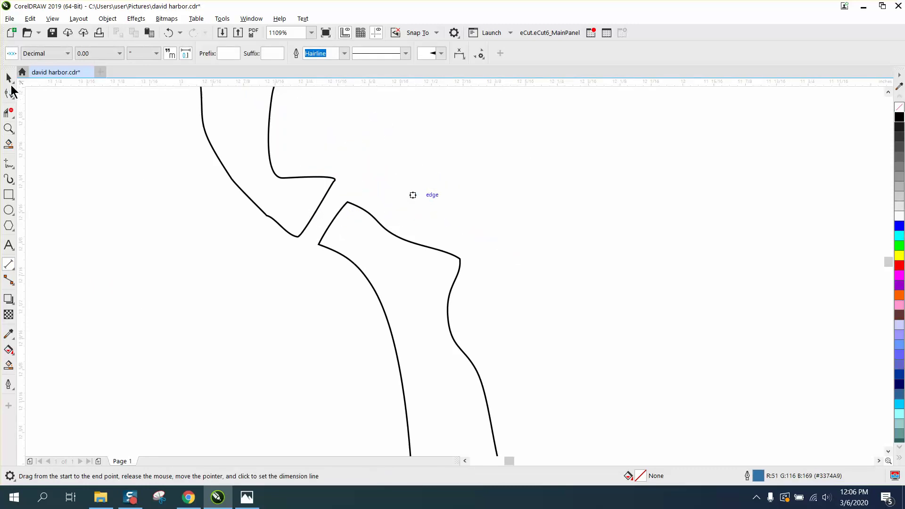
Step: Draw a rectangle about 0.80 by 0.41 inches around the gap and trim away the outline segments crossing out of it
{"action": "left_click", "coordinate": [8, 77]}
{"action": "scroll", "coordinate": [283, 230], "scroll_direction": "down", "scroll_amount": 2}
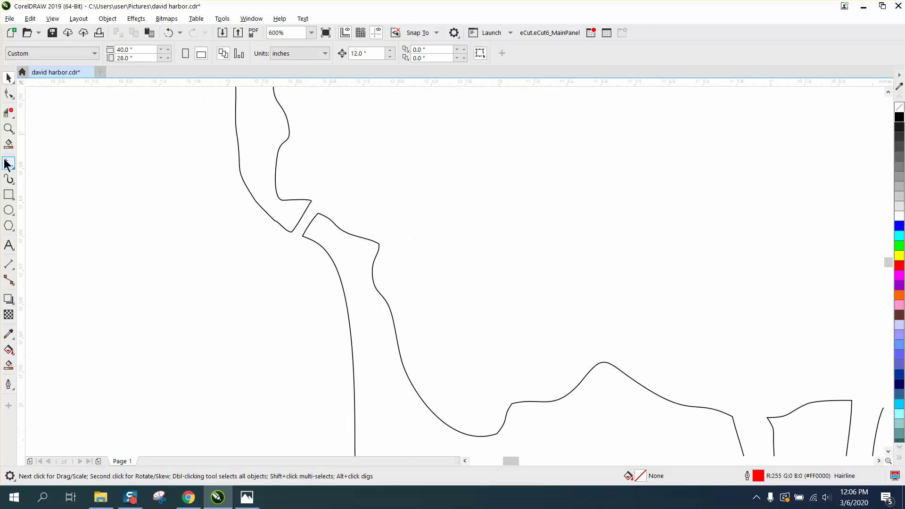
{"action": "left_click", "coordinate": [8, 194]}
{"action": "left_click_drag", "start_coordinate": [206, 172], "coordinate": [425, 285]}
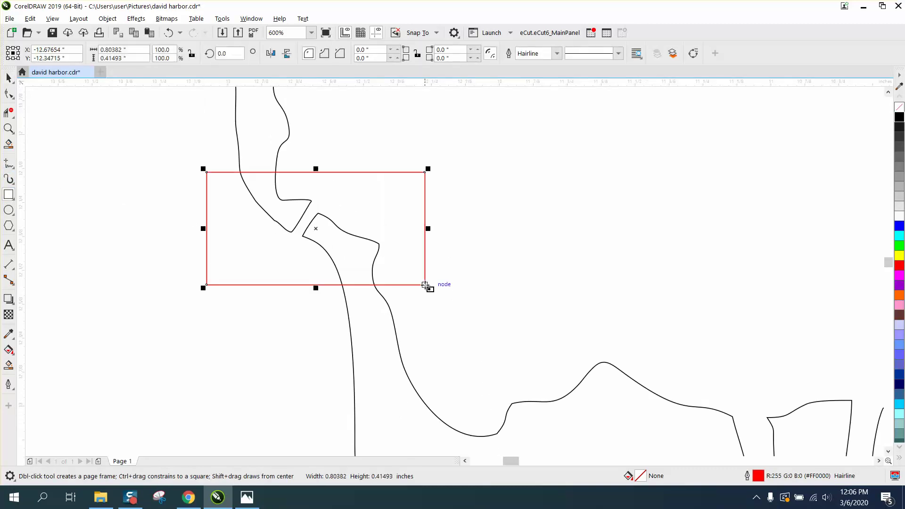
{"action": "left_click", "coordinate": [9, 112]}
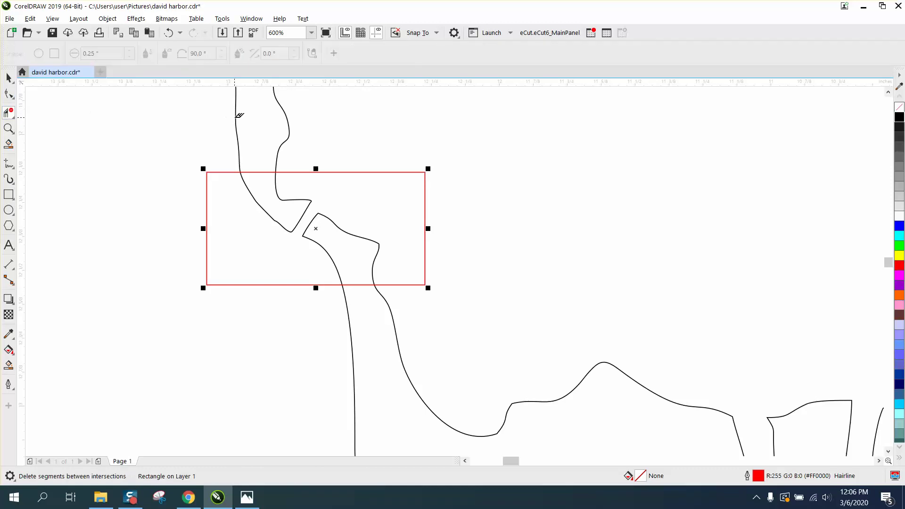
{"action": "left_click_drag", "start_coordinate": [211, 116], "coordinate": [306, 128]}
{"action": "left_click_drag", "start_coordinate": [365, 311], "coordinate": [406, 312]}
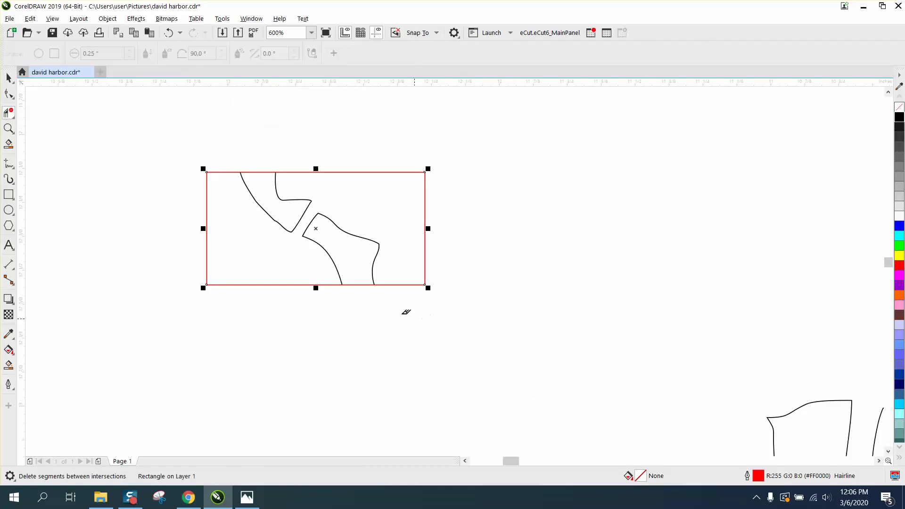
Step: Break the trimmed mainland curve apart into separate curves
{"action": "key", "text": "space"}
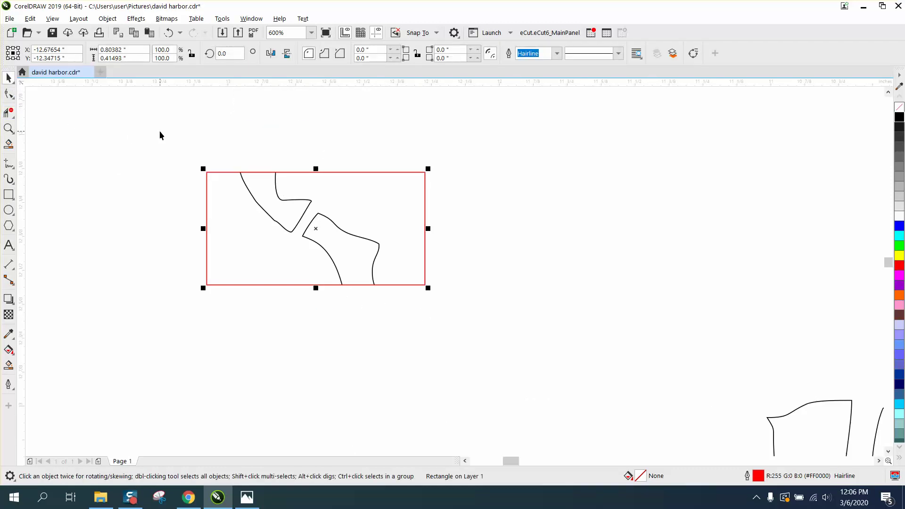
{"action": "left_click", "coordinate": [287, 200]}
{"action": "key", "text": "F10"}
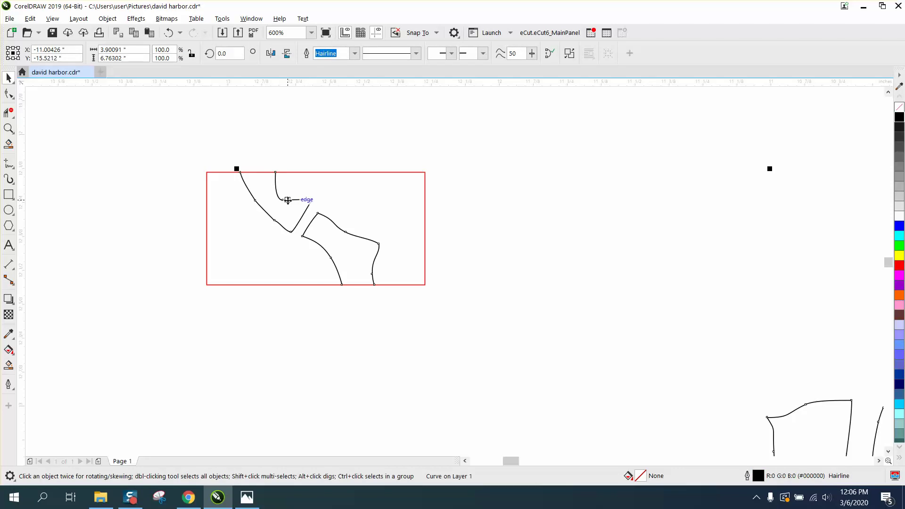
{"action": "scroll", "coordinate": [623, 225], "scroll_direction": "down", "scroll_amount": 1}
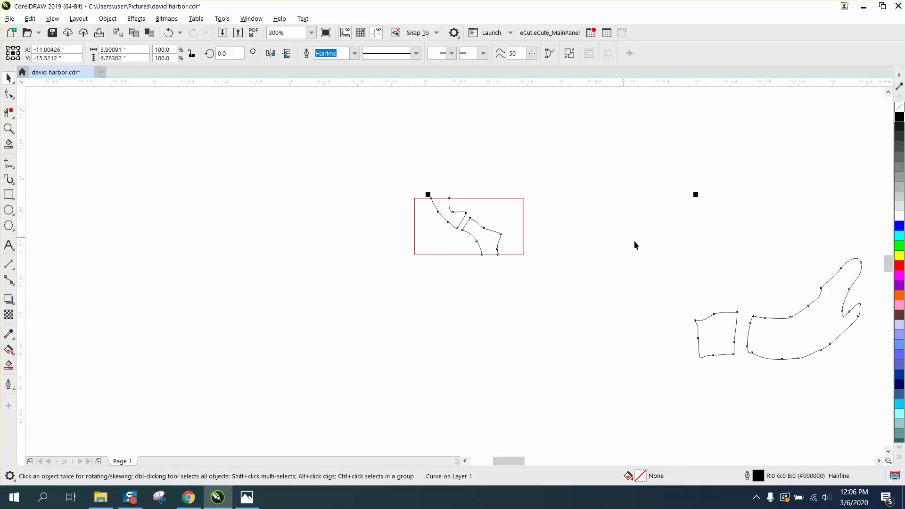
{"action": "left_click", "coordinate": [112, 21]}
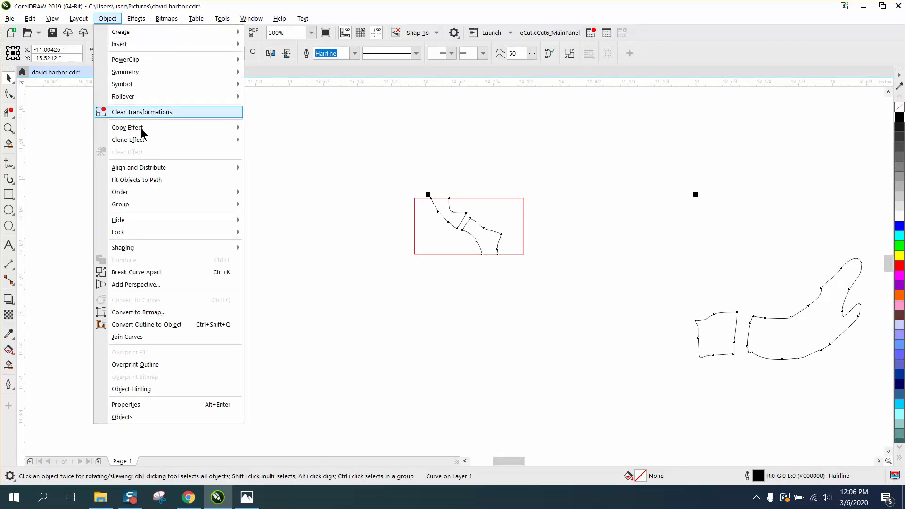
{"action": "left_click", "coordinate": [154, 273]}
{"action": "left_click", "coordinate": [175, 275]}
Step: Move the small rectangle and its two enclosed curve pieces away from the remaining outlines and examine the gap up close
{"action": "left_click_drag", "start_coordinate": [569, 283], "coordinate": [254, 199]}
{"action": "scroll", "coordinate": [561, 281], "scroll_direction": "down", "scroll_amount": 4}
{"action": "left_click", "coordinate": [7, 128]}
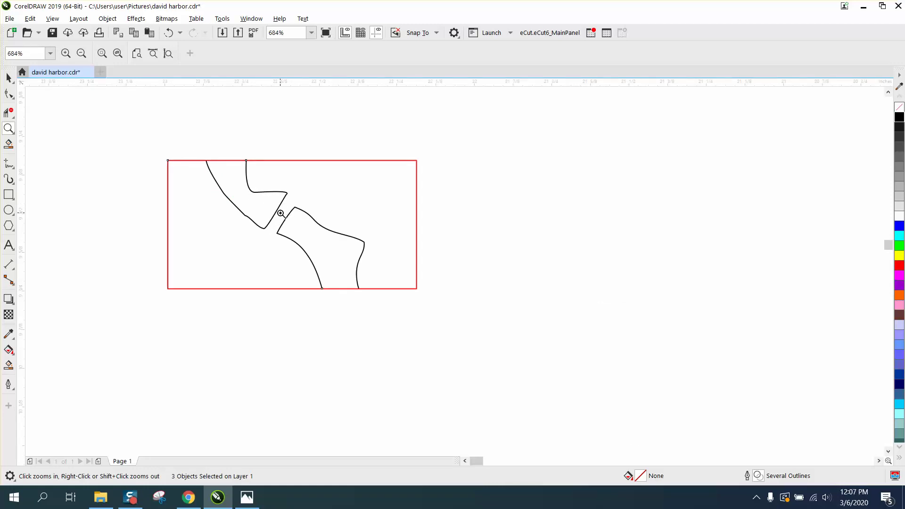
{"action": "scroll", "coordinate": [279, 213], "scroll_direction": "down", "scroll_amount": 10}
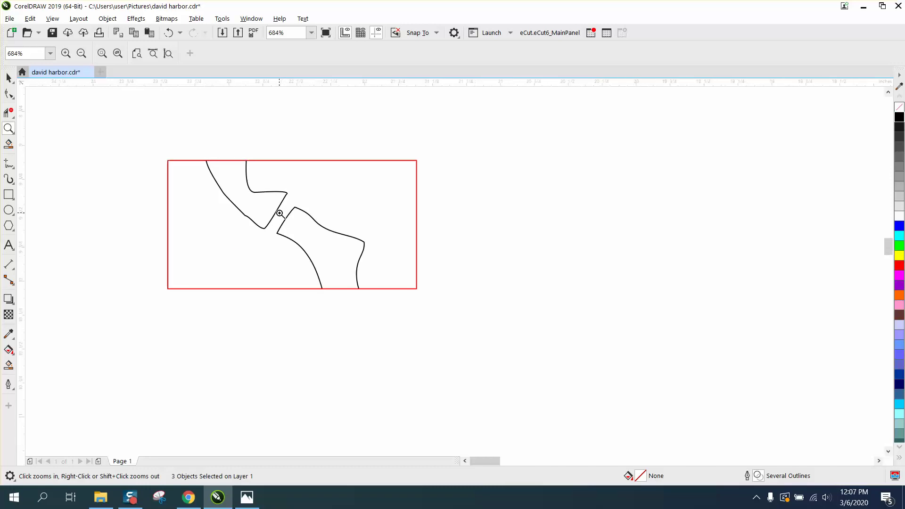
{"action": "scroll", "coordinate": [280, 213], "scroll_direction": "down", "scroll_amount": 2}
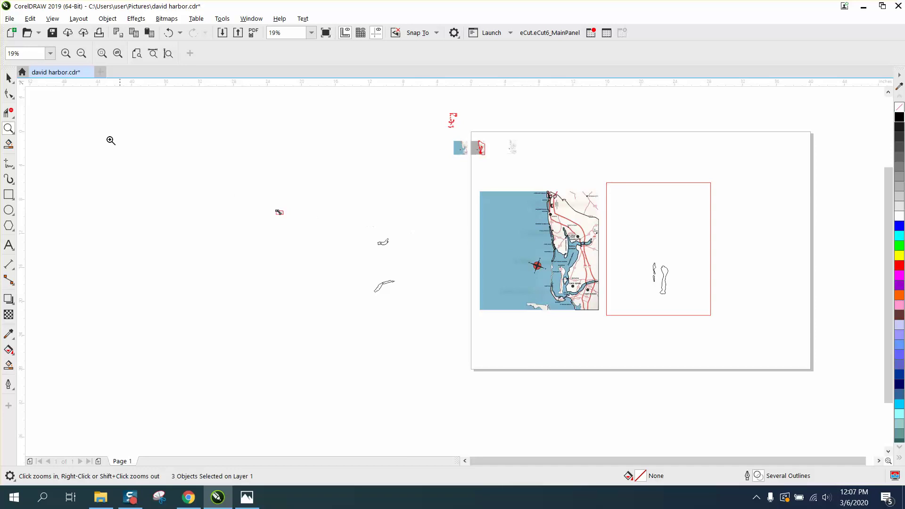
Step: Move the large red rectangle aside and shift the three island outlines 12 inches left onto the map
{"action": "left_click", "coordinate": [9, 78]}
{"action": "left_click_drag", "start_coordinate": [647, 254], "coordinate": [737, 296]}
{"action": "left_click_drag", "start_coordinate": [686, 255], "coordinate": [646, 299]}
{"action": "key", "text": "Left"}
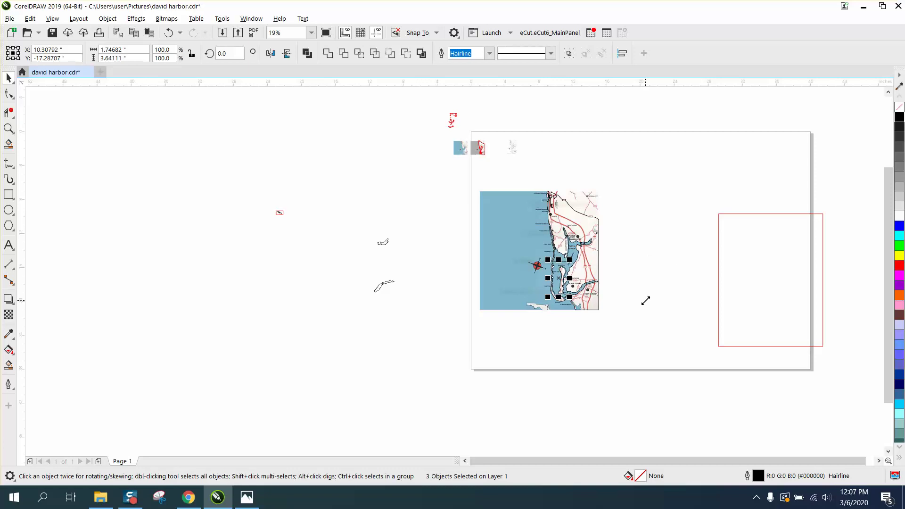
Step: Smooth the jagged outline on both sides of the Matlacha crossing with the Smooth tool
{"action": "left_click", "coordinate": [8, 128]}
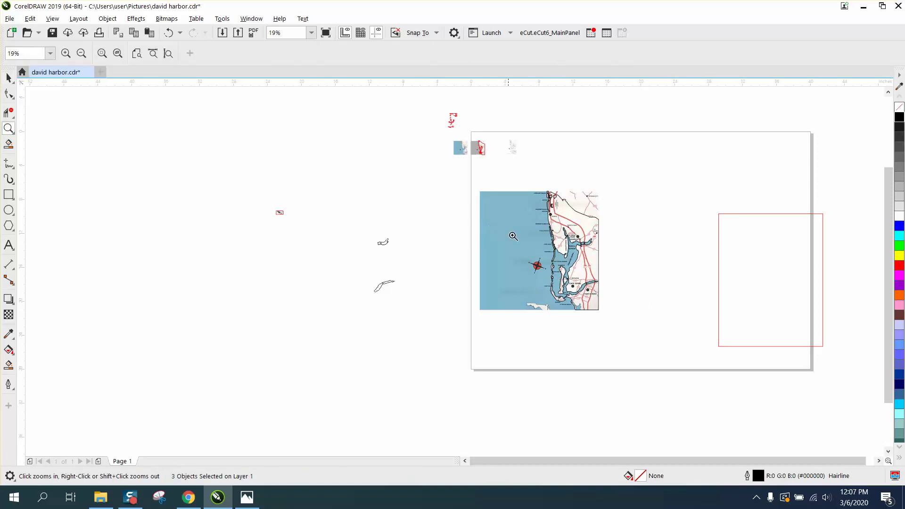
{"action": "left_click_drag", "start_coordinate": [597, 310], "coordinate": [602, 317]}
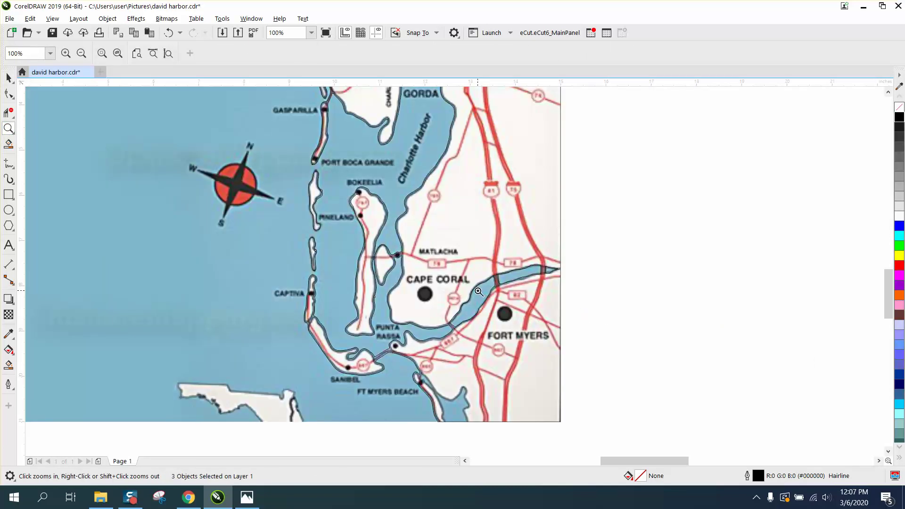
{"action": "left_click_drag", "start_coordinate": [356, 239], "coordinate": [400, 278]}
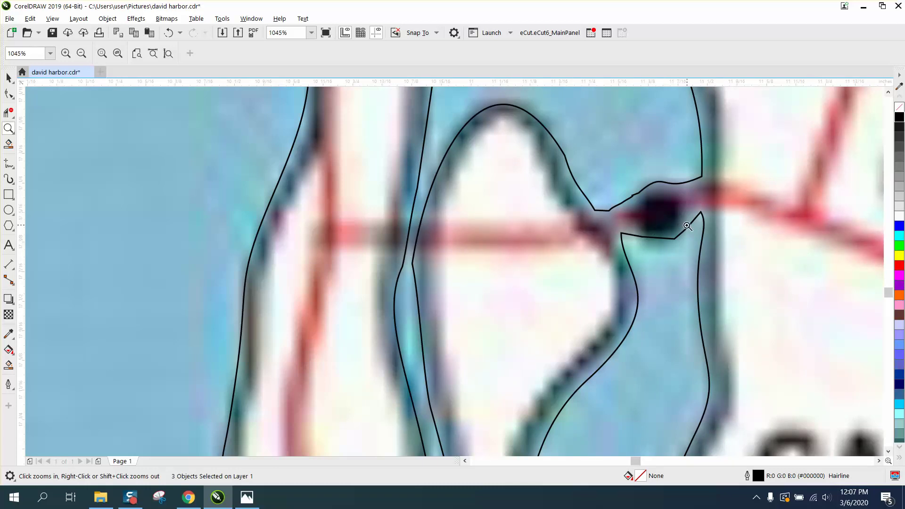
{"action": "right_click", "coordinate": [662, 224]}
{"action": "right_click", "coordinate": [664, 224]}
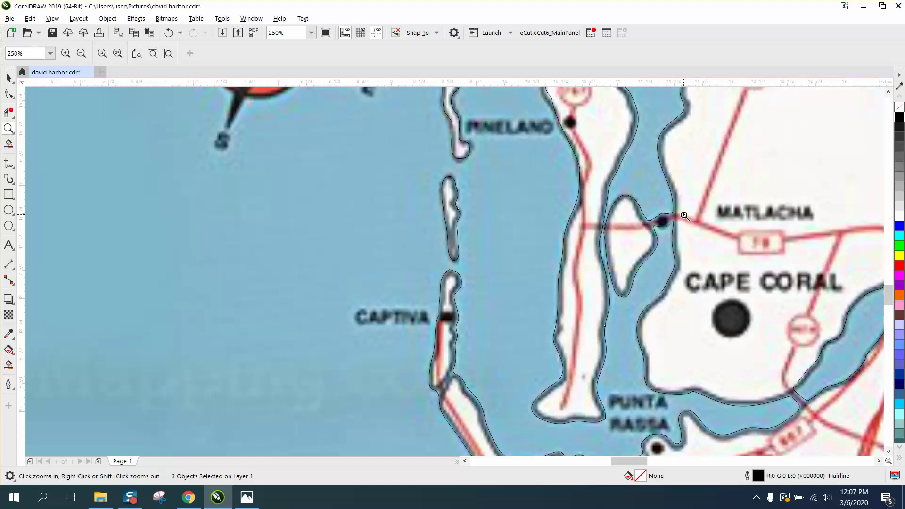
{"action": "left_click_drag", "start_coordinate": [695, 251], "coordinate": [690, 250]}
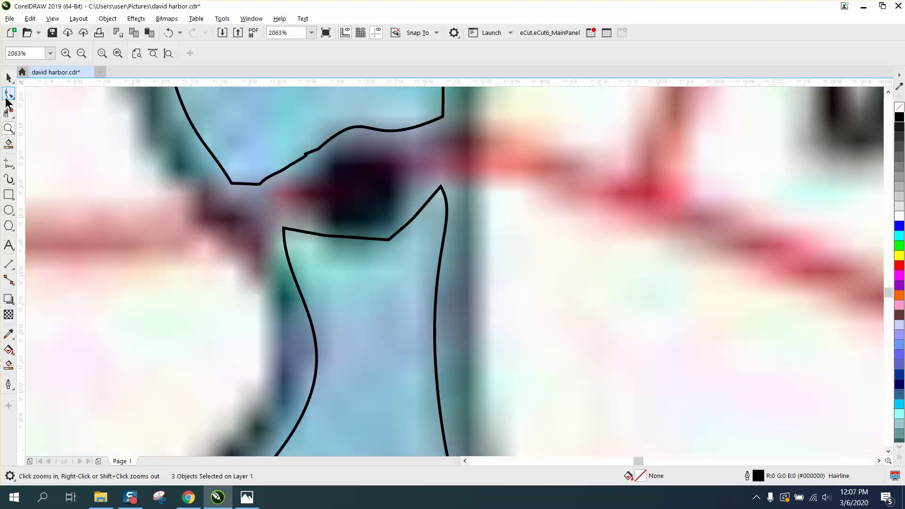
{"action": "left_click", "coordinate": [10, 94]}
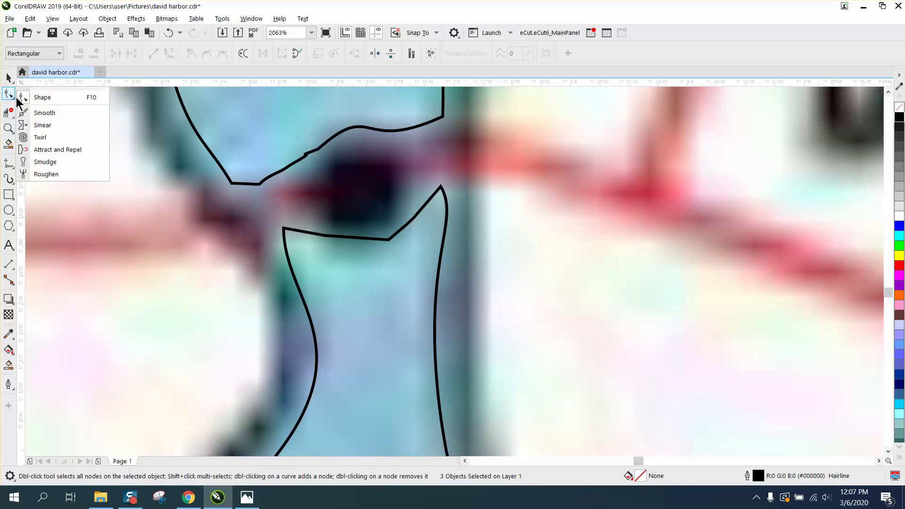
{"action": "mouse_move", "coordinate": [307, 143]}
{"action": "left_mouse_down"}
{"action": "mouse_move", "coordinate": [376, 211]}
{"action": "mouse_move", "coordinate": [390, 245]}
{"action": "mouse_move", "coordinate": [381, 243]}
{"action": "left_mouse_up"}
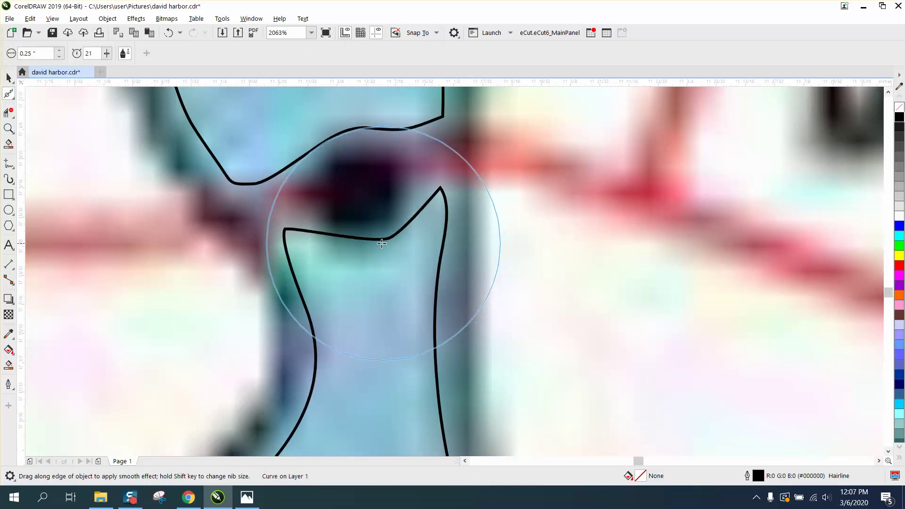
Step: Narrow the Matlacha land bridge by moving its lower node up and two upper nodes down, and delete the middle upper node
{"action": "left_click", "coordinate": [14, 98]}
{"action": "left_click", "coordinate": [42, 95]}
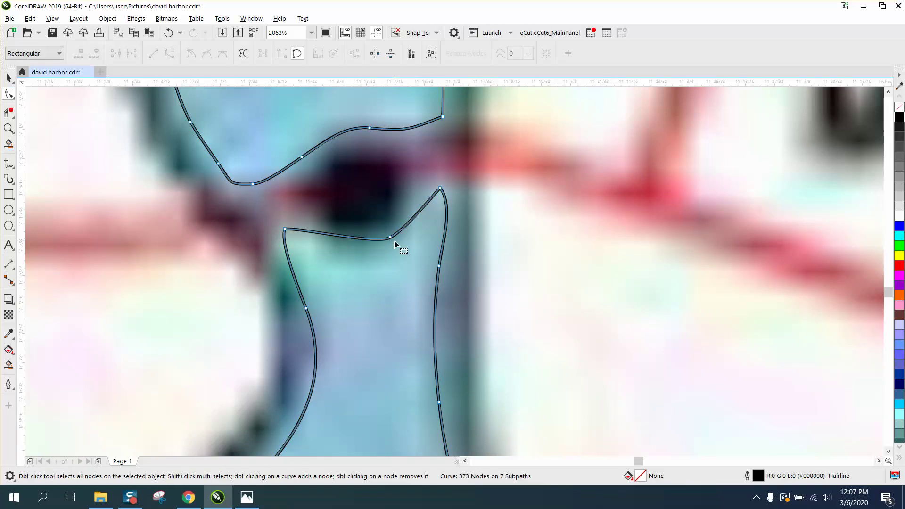
{"action": "left_click_drag", "start_coordinate": [394, 239], "coordinate": [380, 206]}
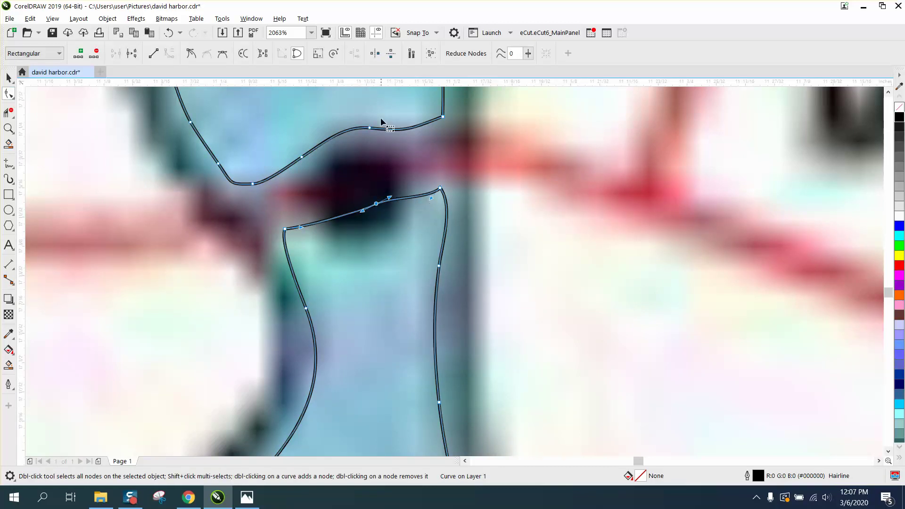
{"action": "left_click_drag", "start_coordinate": [383, 117], "coordinate": [307, 185]}
{"action": "left_click_drag", "start_coordinate": [368, 129], "coordinate": [375, 143]}
{"action": "left_click_drag", "start_coordinate": [302, 157], "coordinate": [305, 170]}
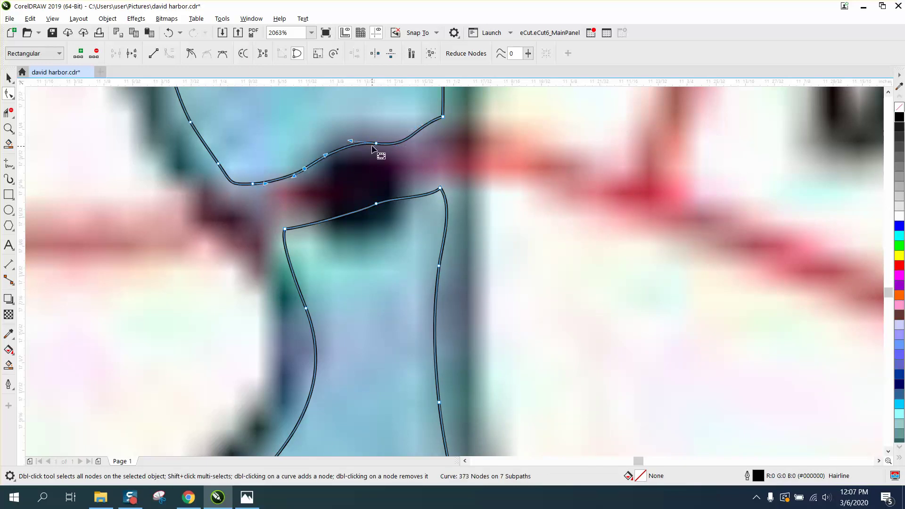
{"action": "double_click", "coordinate": [376, 143]}
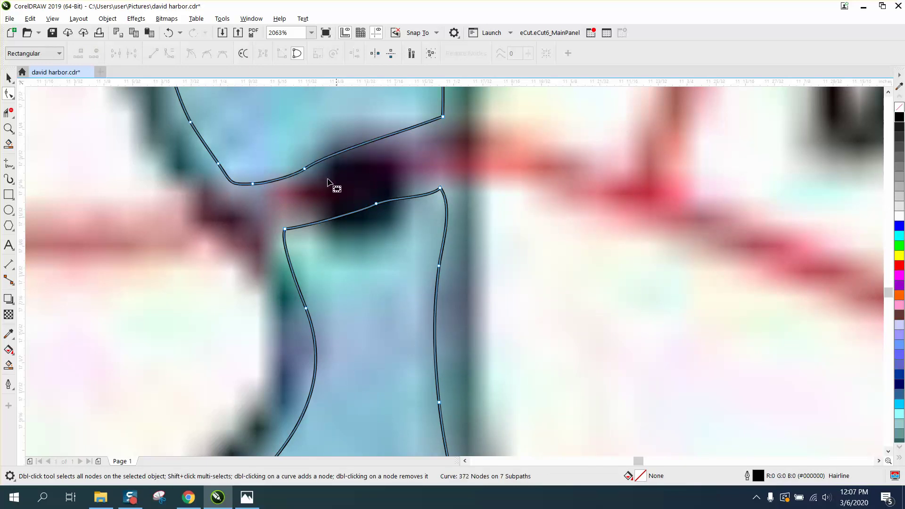
Step: Move the nodes on the west edge of the small island beside Matlacha inward, away from the neighboring long island's outline
{"action": "scroll", "coordinate": [392, 213], "scroll_direction": "down", "scroll_amount": 2}
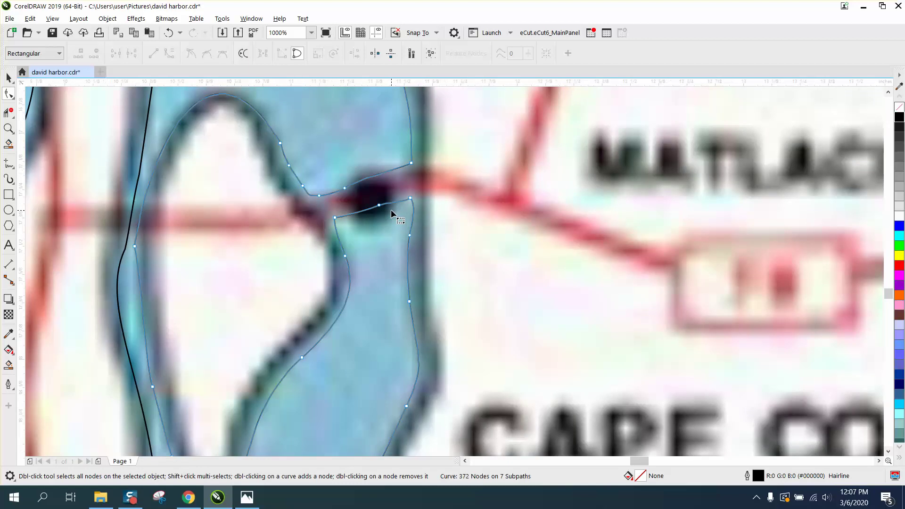
{"action": "scroll", "coordinate": [391, 209], "scroll_direction": "down", "scroll_amount": 2}
{"action": "key", "text": "z"}
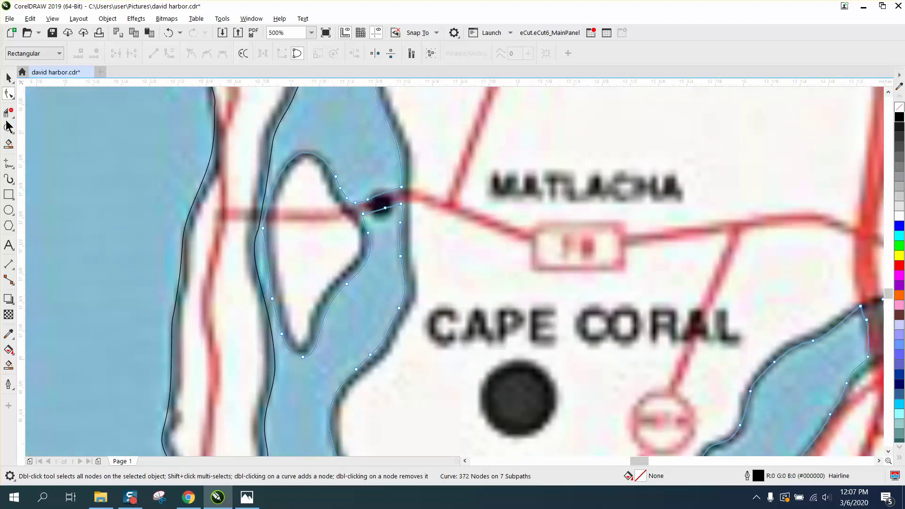
{"action": "left_click_drag", "start_coordinate": [205, 165], "coordinate": [435, 303]}
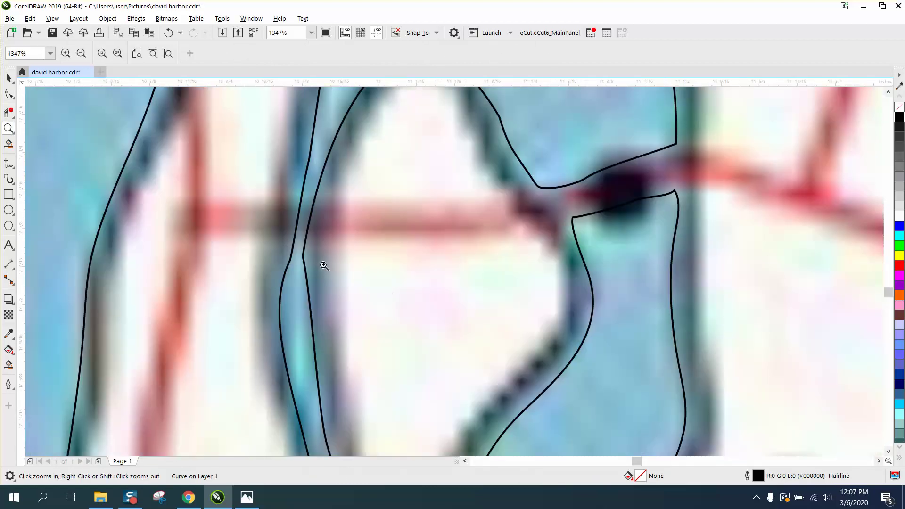
{"action": "left_click", "coordinate": [8, 94]}
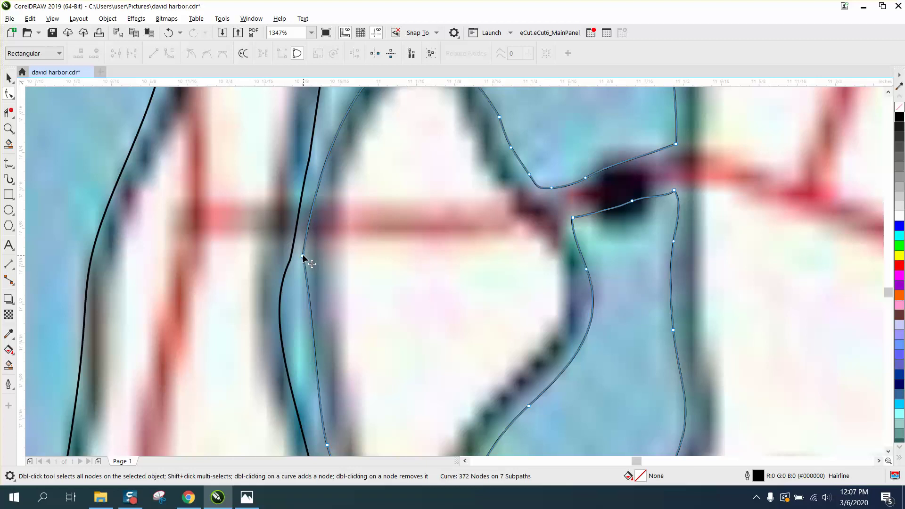
{"action": "left_click_drag", "start_coordinate": [303, 256], "coordinate": [321, 258]}
{"action": "scroll", "coordinate": [368, 253], "scroll_direction": "down", "scroll_amount": 2}
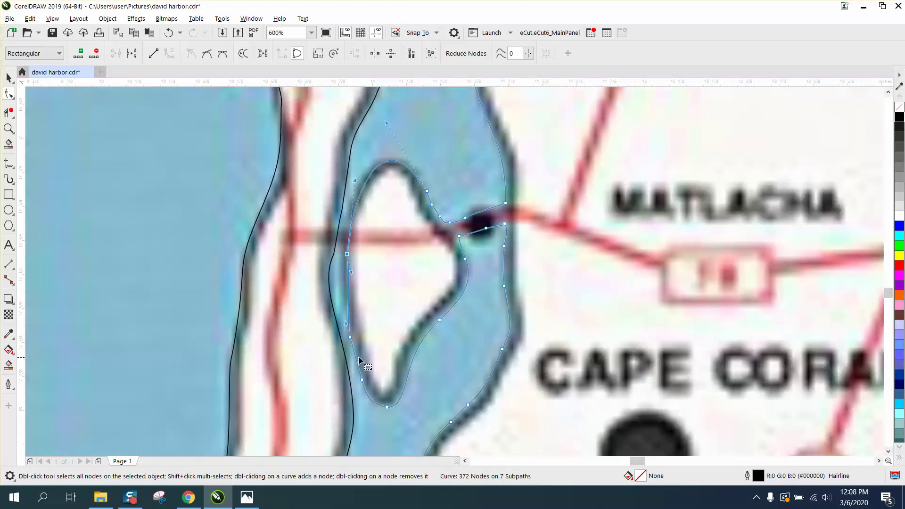
{"action": "left_click_drag", "start_coordinate": [350, 337], "coordinate": [355, 337]}
{"action": "left_click", "coordinate": [362, 378]}
{"action": "scroll", "coordinate": [318, 228], "scroll_direction": "down", "scroll_amount": 4}
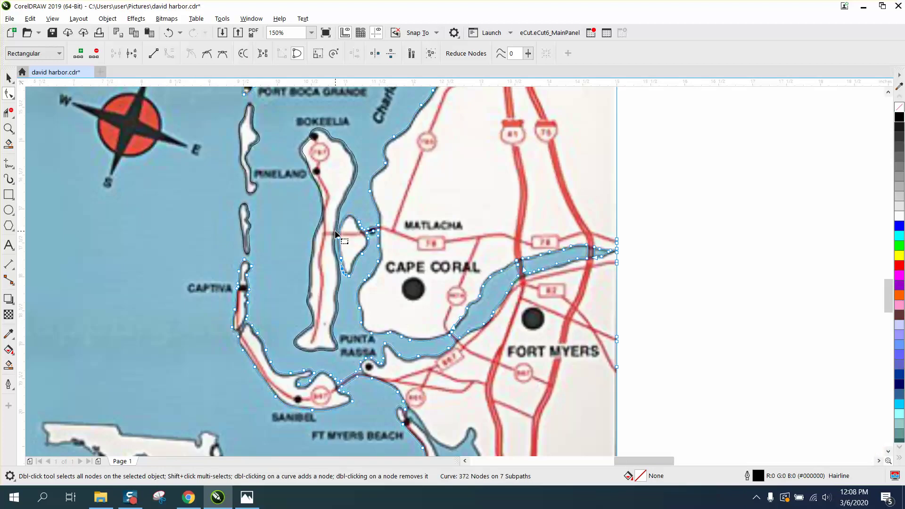
{"action": "scroll", "coordinate": [335, 234], "scroll_direction": "down", "scroll_amount": 1}
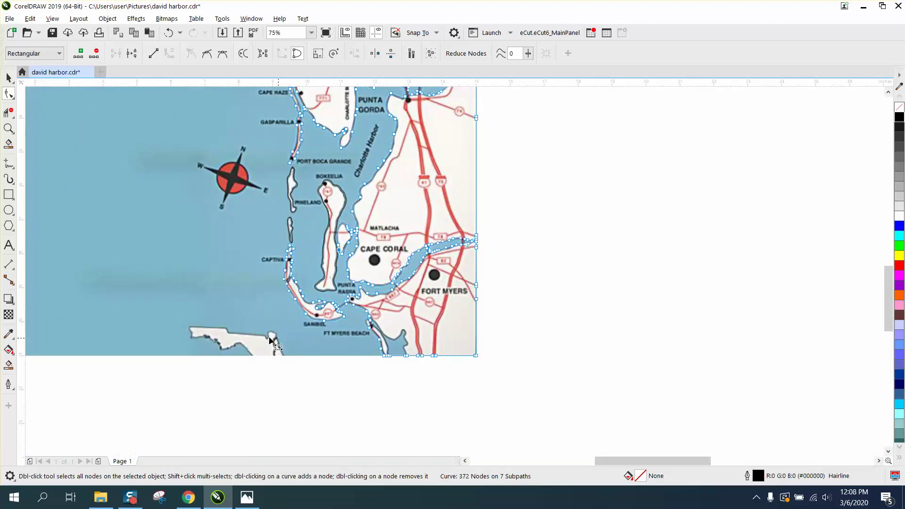
Step: Inspect the traced outlines along the coast, around Port Charlotte and the Charlotte Harbor inlets, against the map image
{"action": "left_click", "coordinate": [9, 128]}
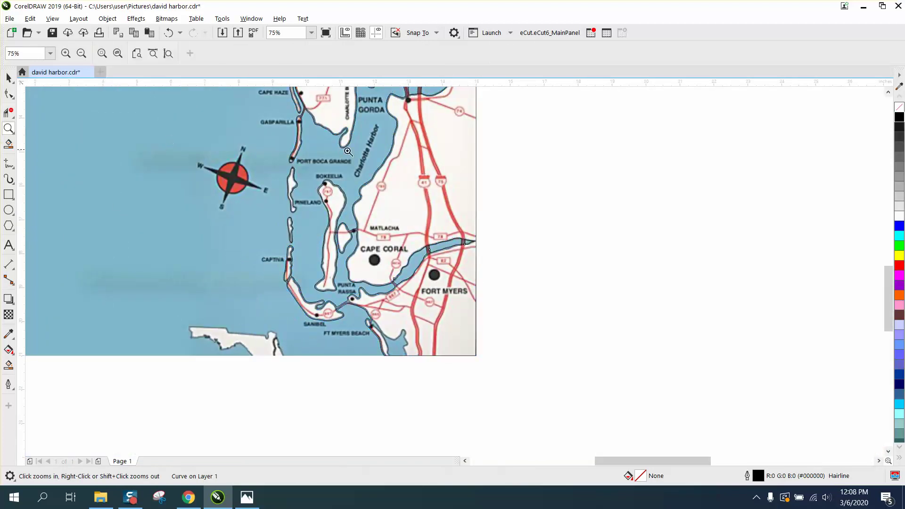
{"action": "scroll", "coordinate": [429, 192], "scroll_direction": "down", "scroll_amount": 1}
{"action": "scroll", "coordinate": [396, 165], "scroll_direction": "down", "scroll_amount": 1}
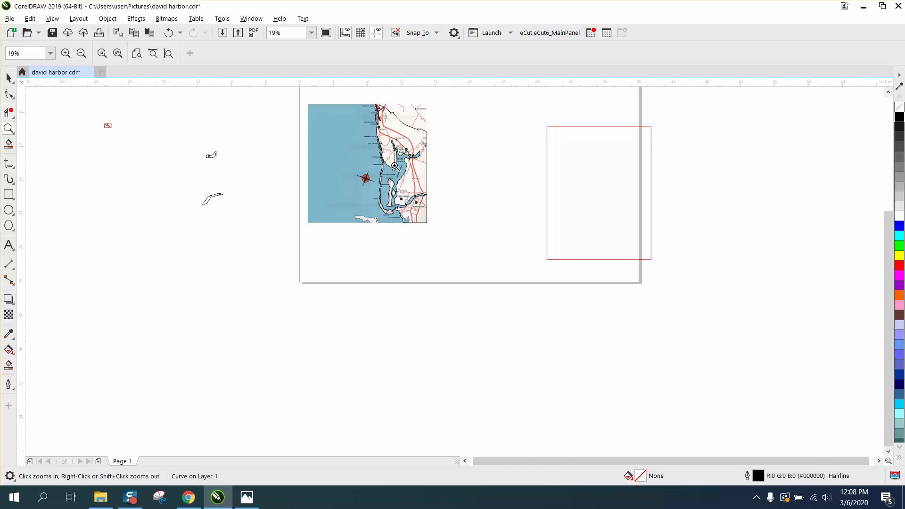
{"action": "left_click_drag", "start_coordinate": [361, 115], "coordinate": [443, 158]}
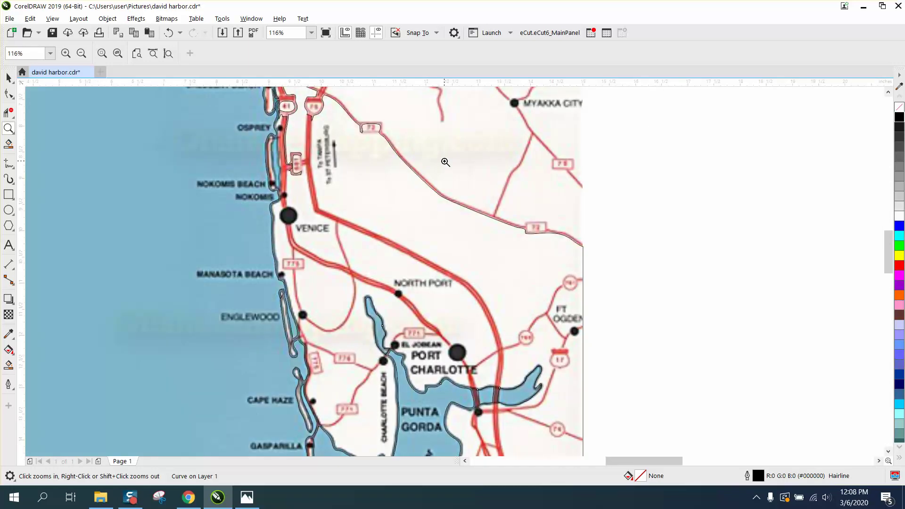
{"action": "scroll", "coordinate": [435, 157], "scroll_direction": "down", "scroll_amount": 1}
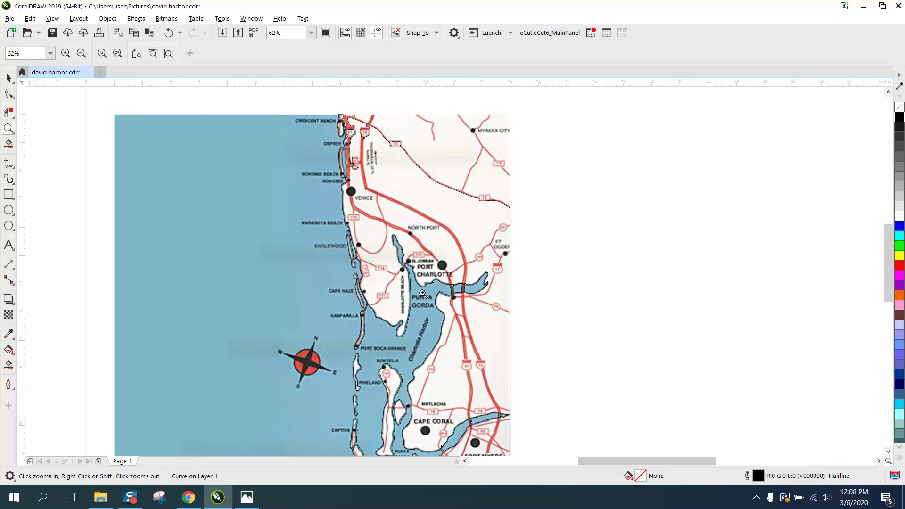
{"action": "left_click_drag", "start_coordinate": [437, 258], "coordinate": [465, 281]}
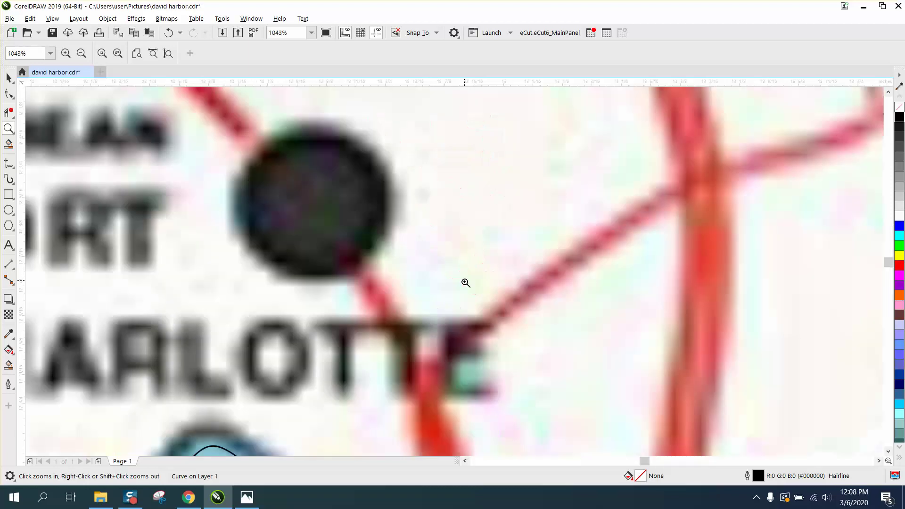
{"action": "scroll", "coordinate": [357, 262], "scroll_direction": "down", "scroll_amount": 1}
{"action": "scroll", "coordinate": [352, 242], "scroll_direction": "down", "scroll_amount": 1}
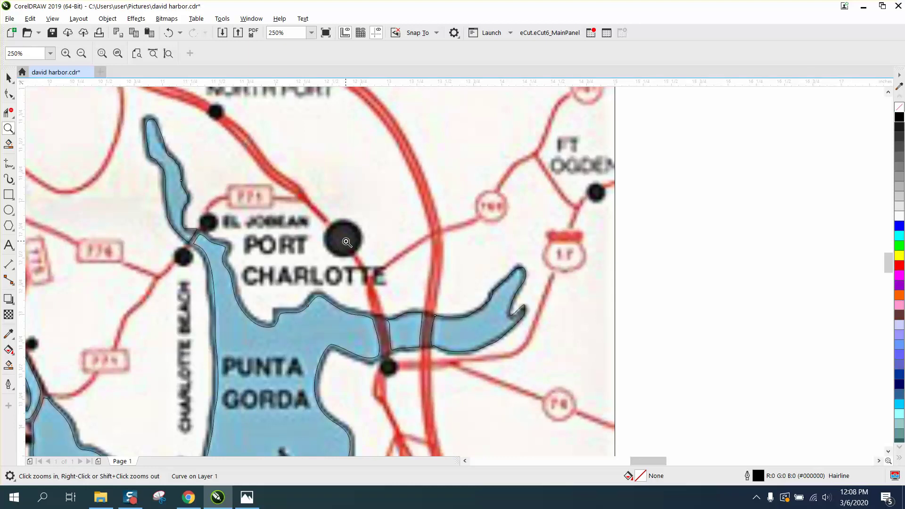
{"action": "scroll", "coordinate": [347, 241], "scroll_direction": "down", "scroll_amount": 2}
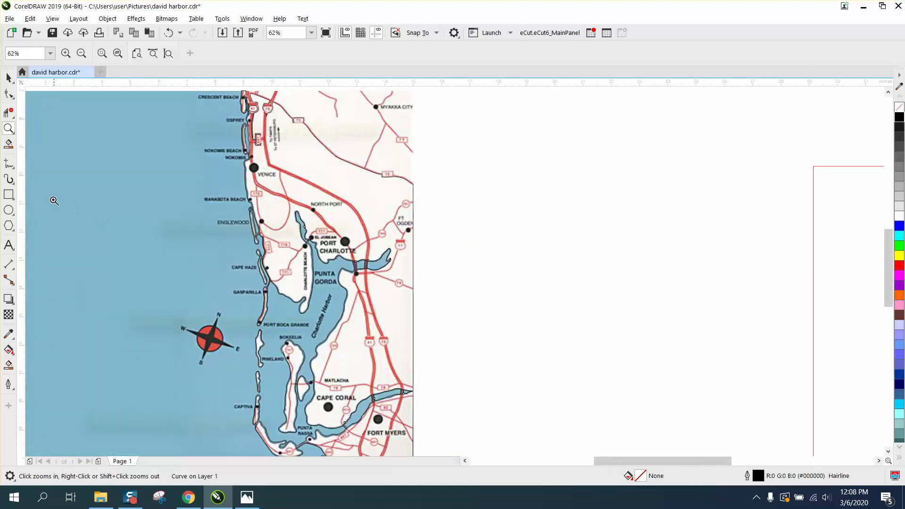
Step: Draw a diagonal 2-point line about 2.17 by 1.72 inches in the blank area beside the map and set its outline width to 3.0 pt
{"action": "left_click", "coordinate": [12, 167]}
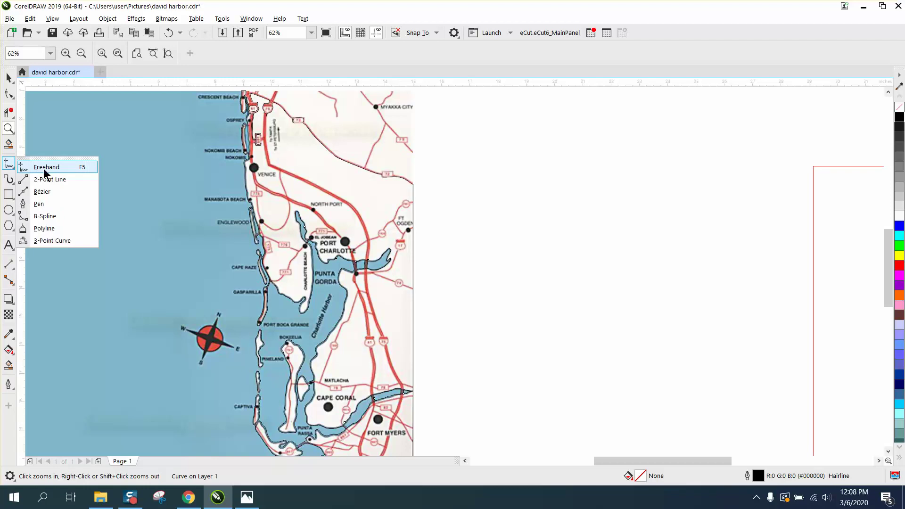
{"action": "left_click", "coordinate": [49, 179]}
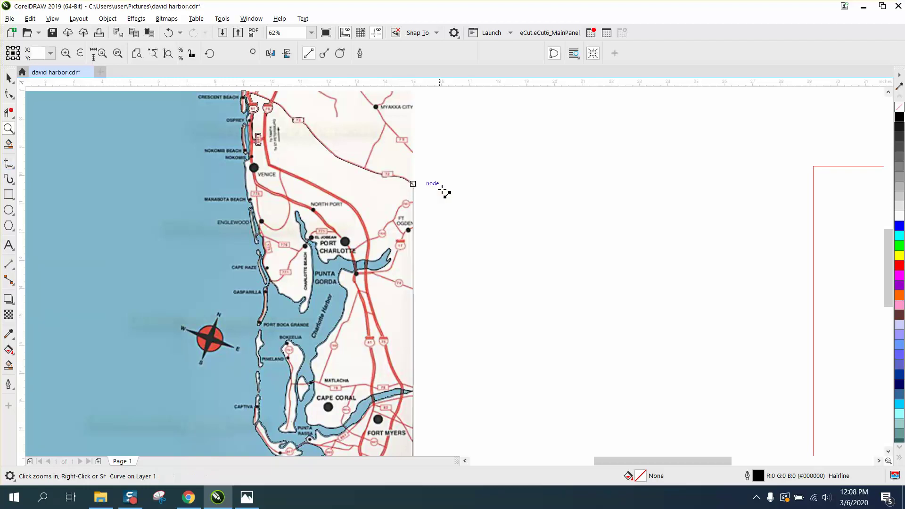
{"action": "left_click_drag", "start_coordinate": [444, 190], "coordinate": [505, 239]}
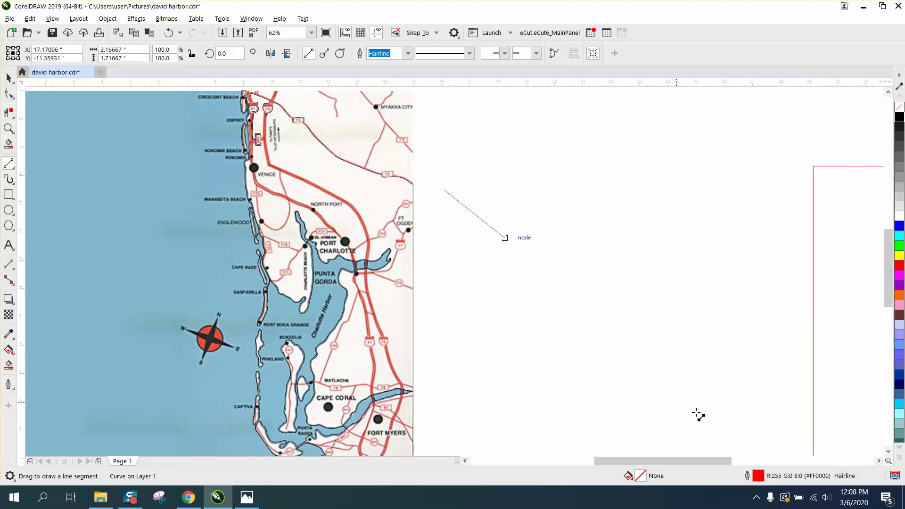
{"action": "double_click", "coordinate": [758, 476]}
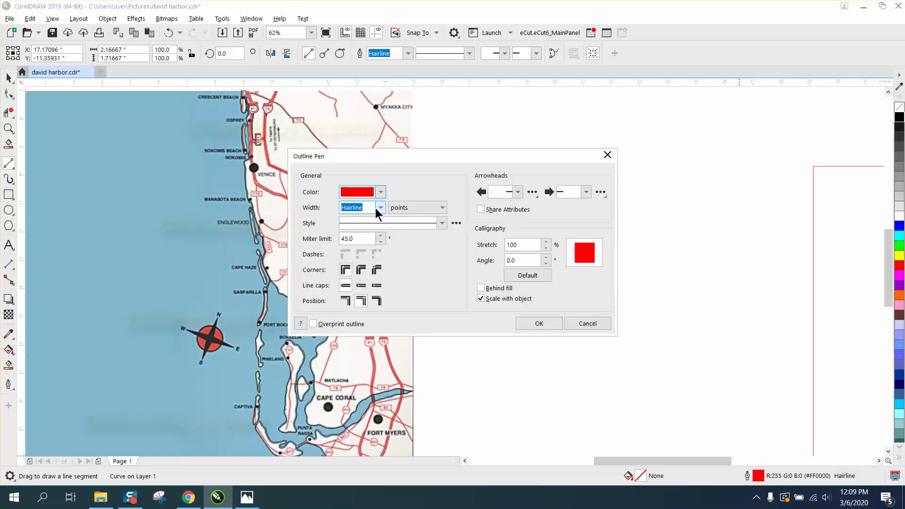
{"action": "left_click", "coordinate": [379, 208]}
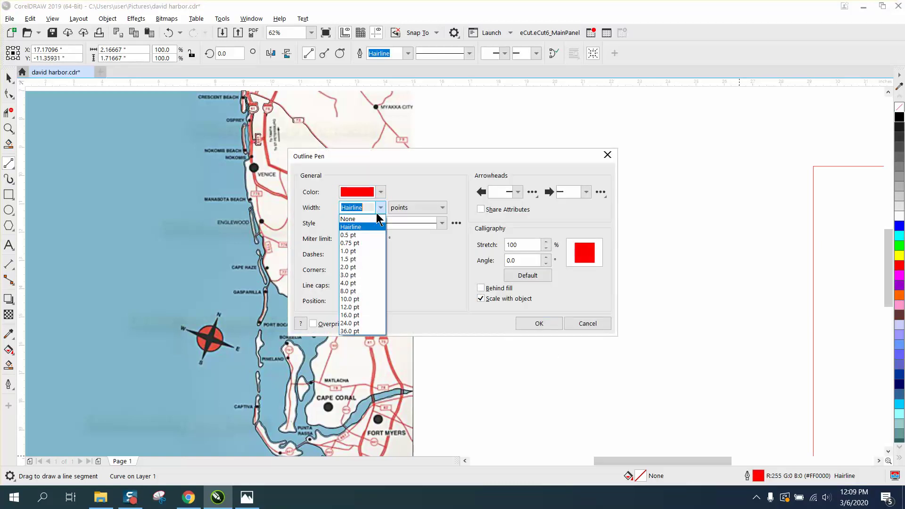
{"action": "left_click", "coordinate": [354, 276]}
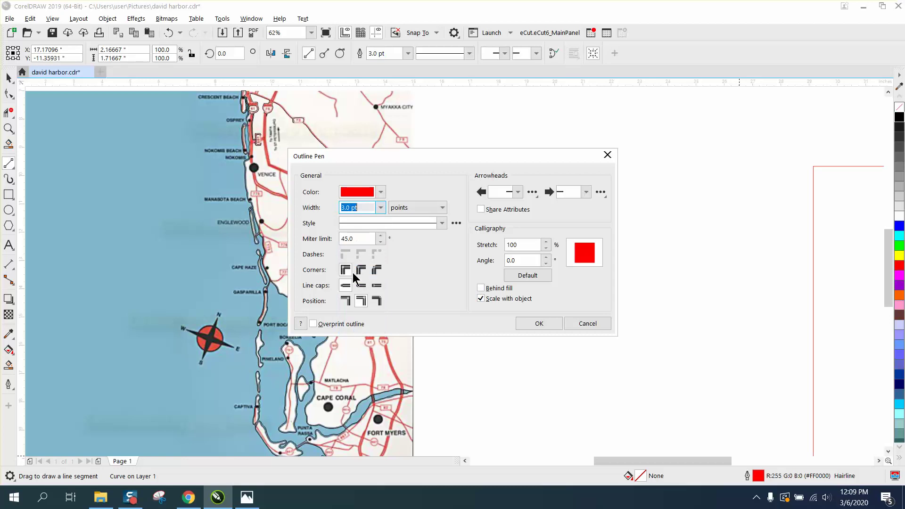
{"action": "left_click", "coordinate": [540, 323]}
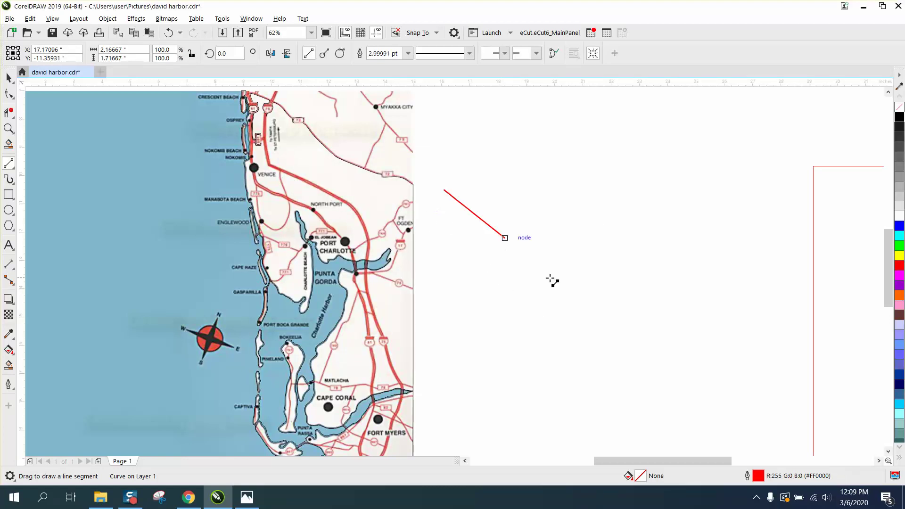
Step: Set the red diagonal line's outline width to 4.0 pt
{"action": "left_click", "coordinate": [9, 79]}
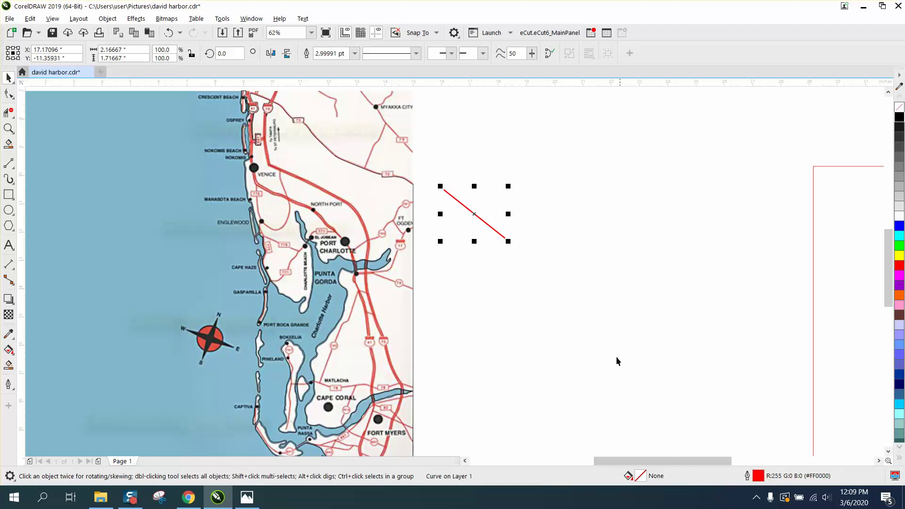
{"action": "double_click", "coordinate": [758, 476]}
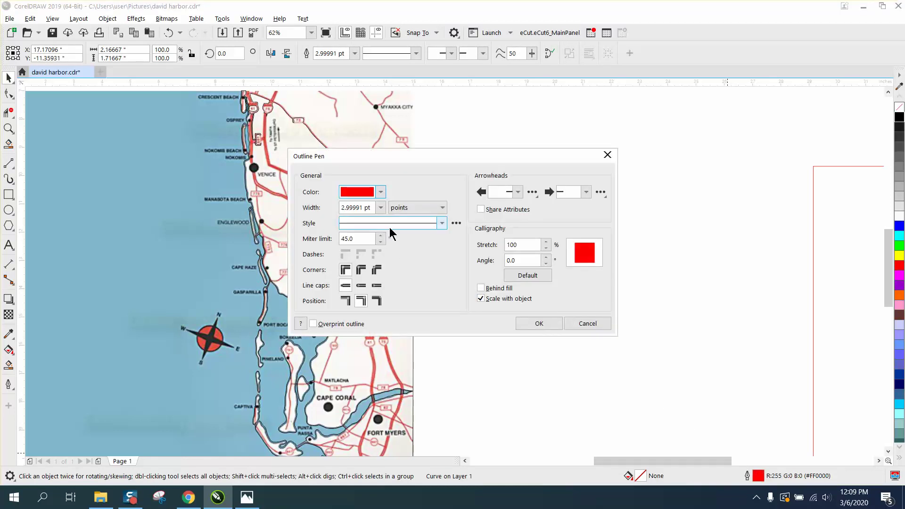
{"action": "left_click", "coordinate": [381, 207]}
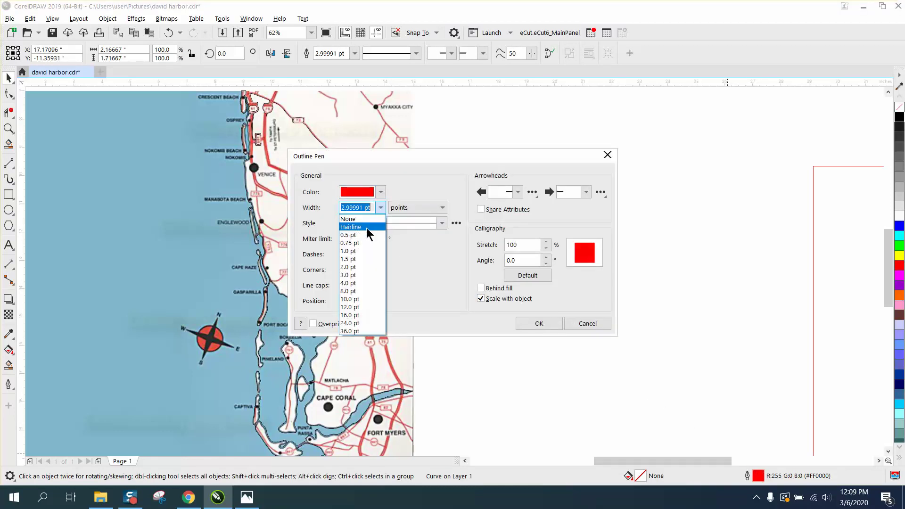
{"action": "left_click", "coordinate": [349, 283]}
{"action": "left_click", "coordinate": [548, 324]}
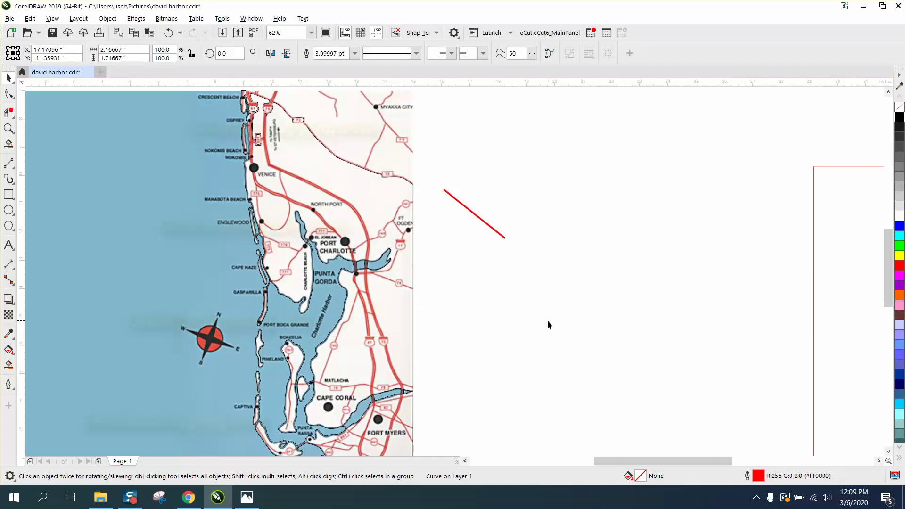
Step: Thicken the red diagonal line's outline to 8.0 pt
{"action": "left_click", "coordinate": [503, 239]}
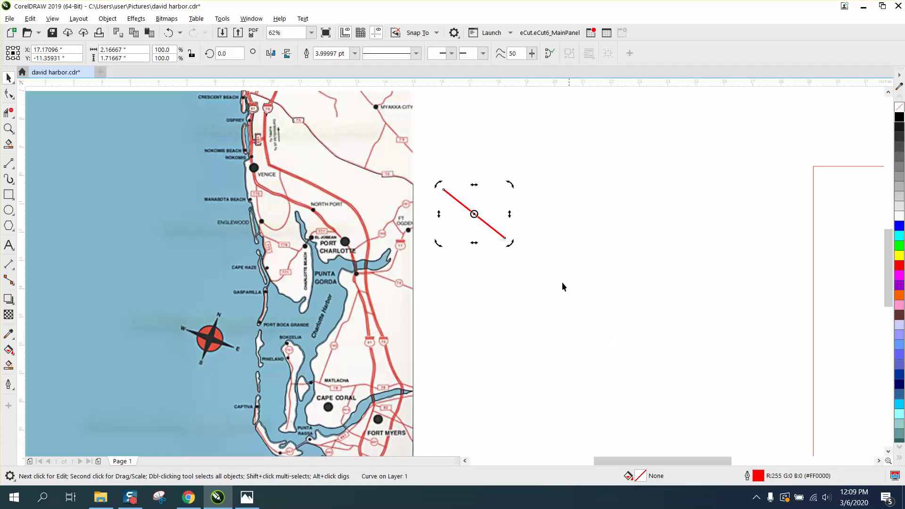
{"action": "left_click", "coordinate": [492, 240]}
{"action": "left_click", "coordinate": [499, 234]}
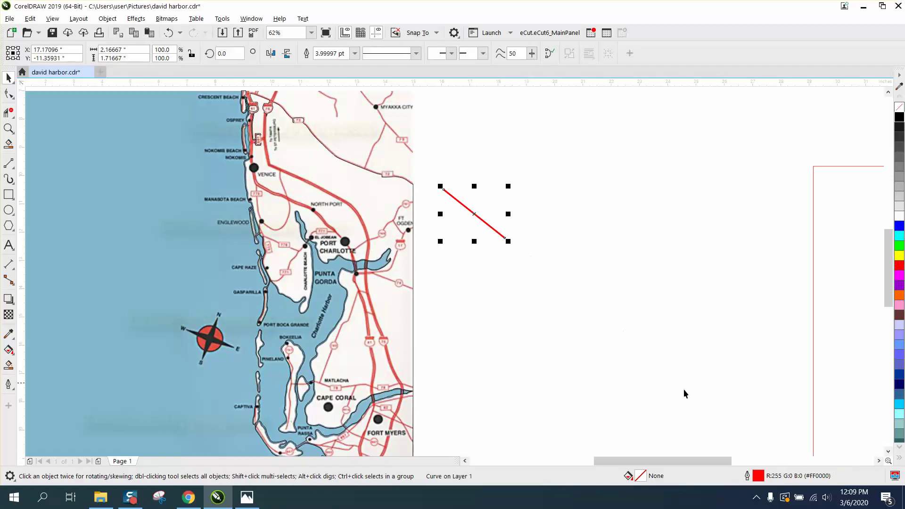
{"action": "double_click", "coordinate": [748, 476]}
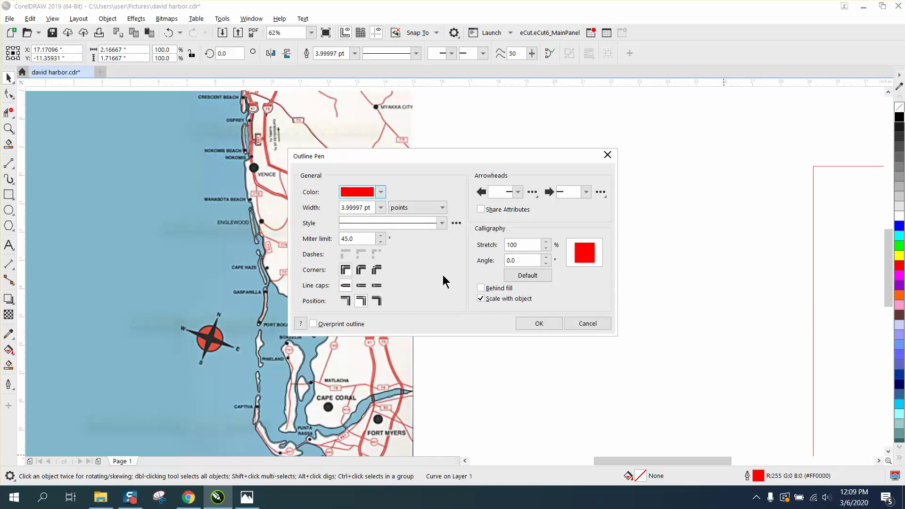
{"action": "left_click", "coordinate": [384, 211]}
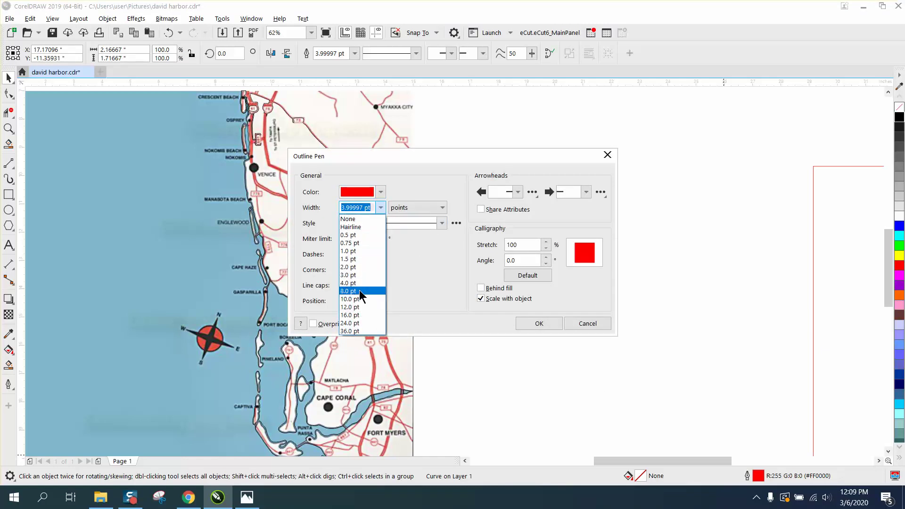
{"action": "left_click", "coordinate": [360, 291]}
{"action": "left_click", "coordinate": [539, 324]}
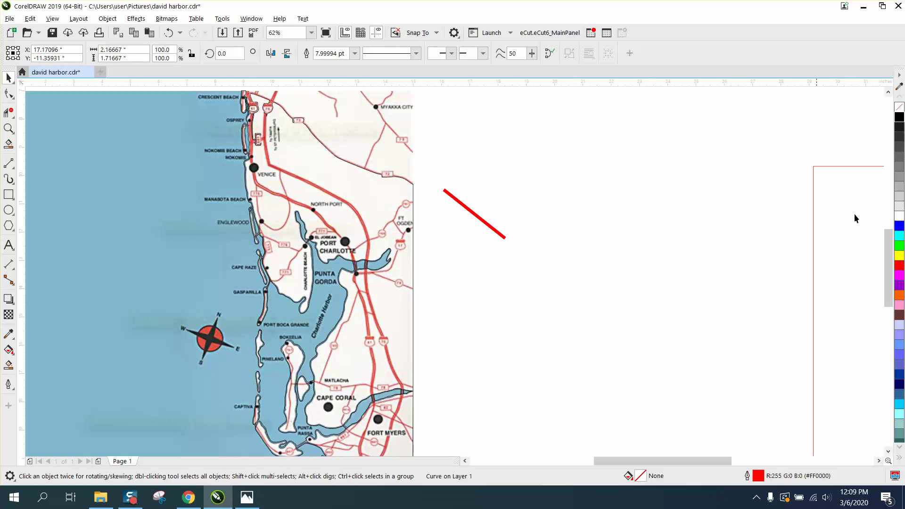
{"action": "double_click", "coordinate": [759, 476]}
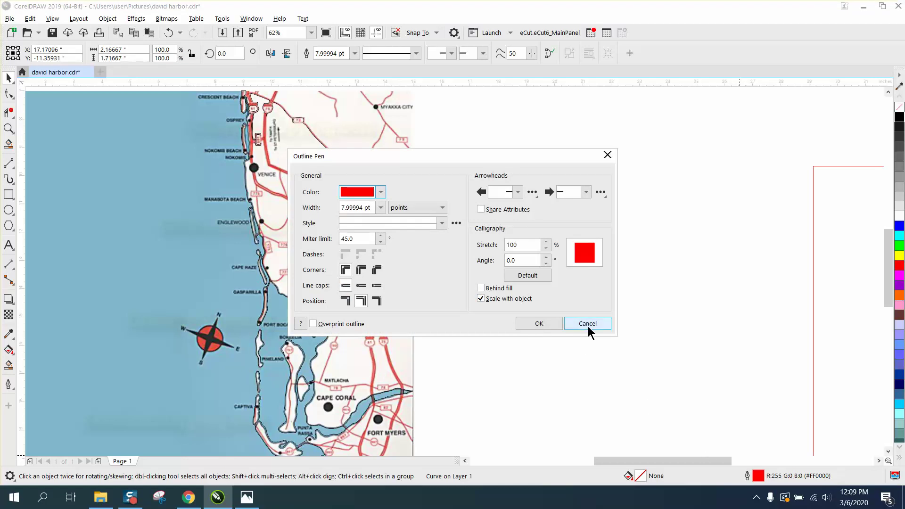
{"action": "left_click", "coordinate": [587, 323]}
Step: With nothing selected, change the document's default outline for graphic objects to black with a width of 0.7 points
{"action": "left_click", "coordinate": [609, 330]}
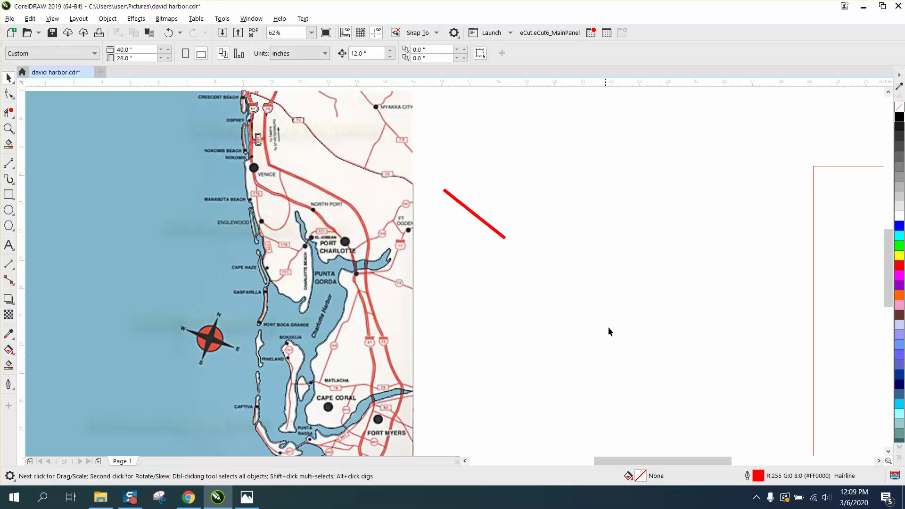
{"action": "double_click", "coordinate": [757, 476]}
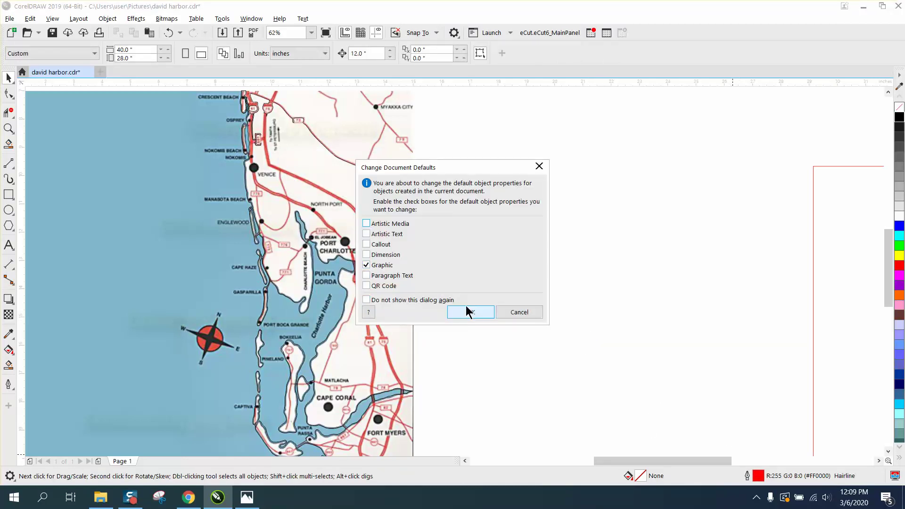
{"action": "left_click", "coordinate": [468, 311]}
{"action": "left_click", "coordinate": [380, 208]}
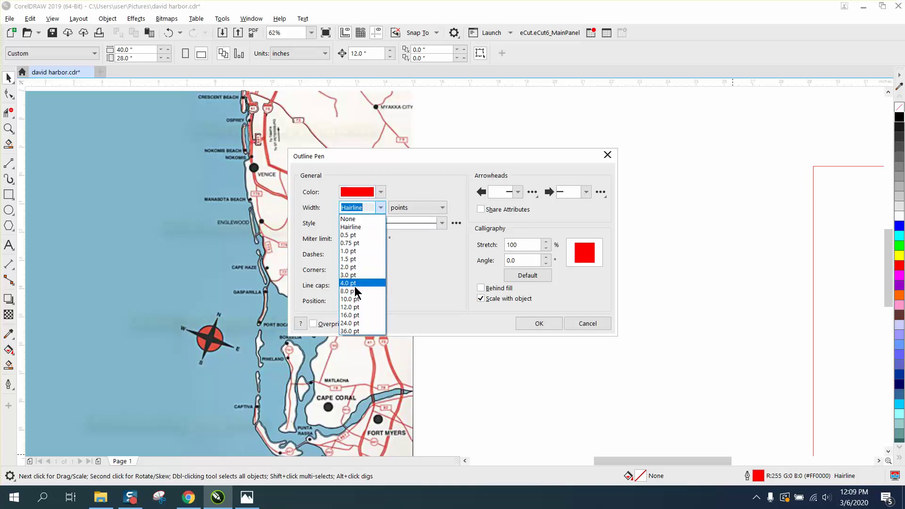
{"action": "left_click", "coordinate": [369, 208]}
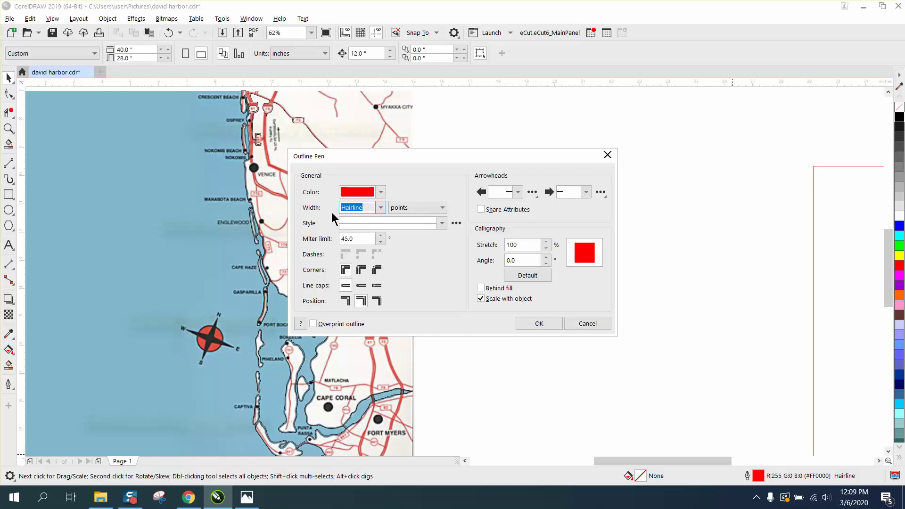
{"action": "key", "text": "BackSpace"}
{"action": "left_click", "coordinate": [381, 192]}
{"action": "left_click", "coordinate": [359, 250]}
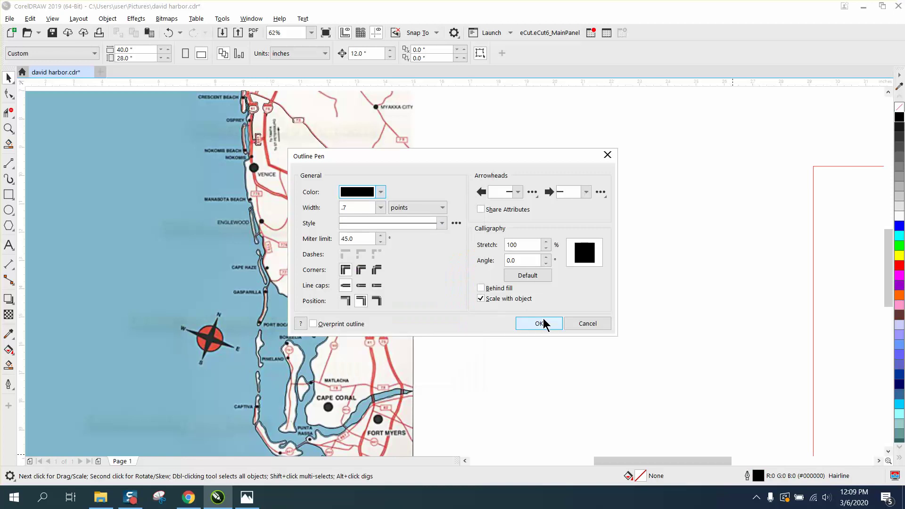
{"action": "left_click", "coordinate": [542, 324]}
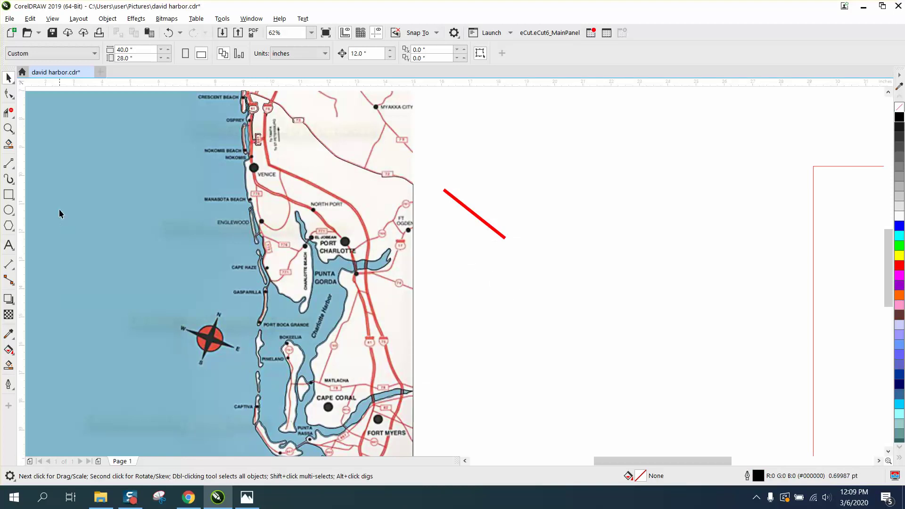
Step: Draw a diagonal line about 2.43 by 1.6 inches just below the red one and set its outline width to 7 points
{"action": "left_click", "coordinate": [8, 164]}
{"action": "left_click_drag", "start_coordinate": [434, 227], "coordinate": [503, 272]}
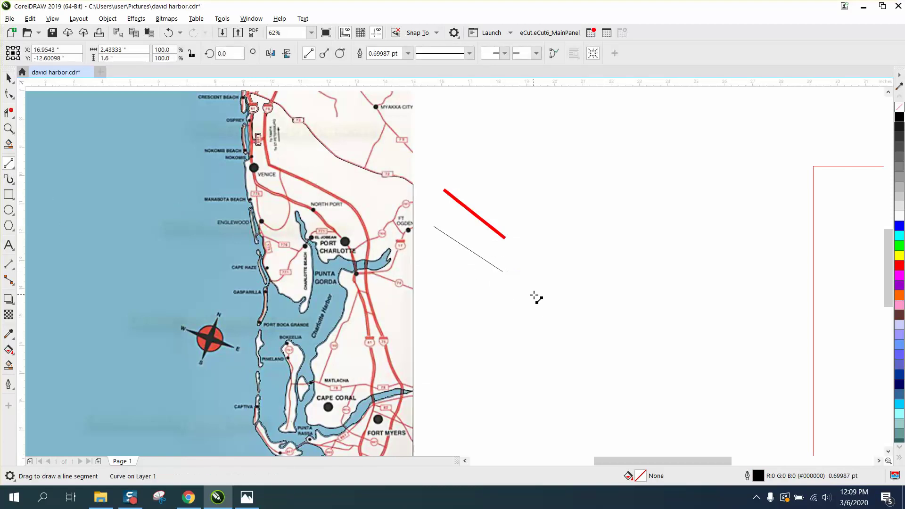
{"action": "double_click", "coordinate": [764, 479]}
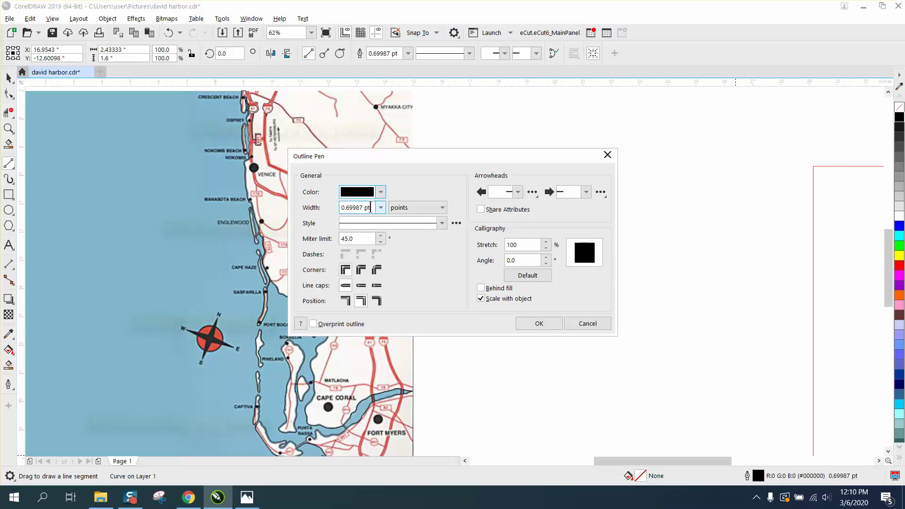
{"action": "left_click_drag", "start_coordinate": [370, 208], "coordinate": [313, 210]}
{"action": "type", "text": "7"}
{"action": "left_click", "coordinate": [528, 324]}
Step: Draw a shorter diagonal line about 1.37 by 1.47 inches below the thick black line using the default outline, and deselect it
{"action": "left_click_drag", "start_coordinate": [441, 257], "coordinate": [479, 299]}
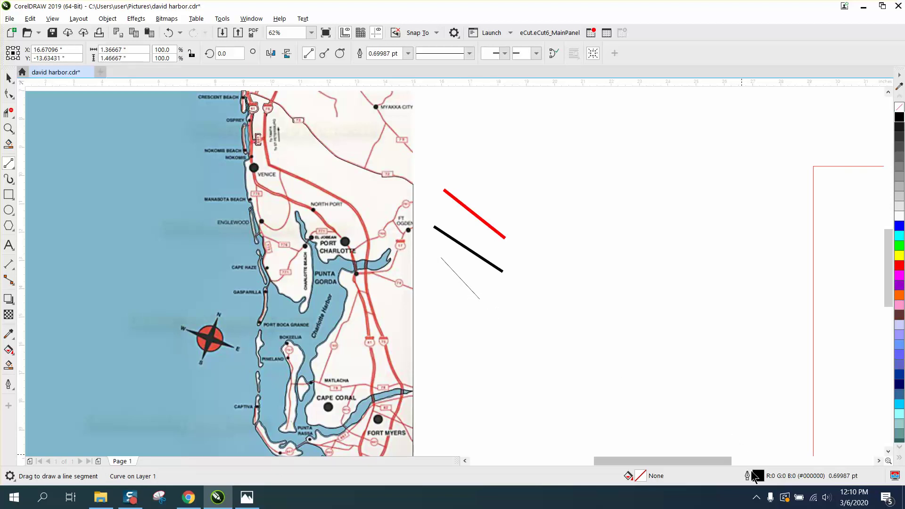
{"action": "left_click", "coordinate": [8, 78]}
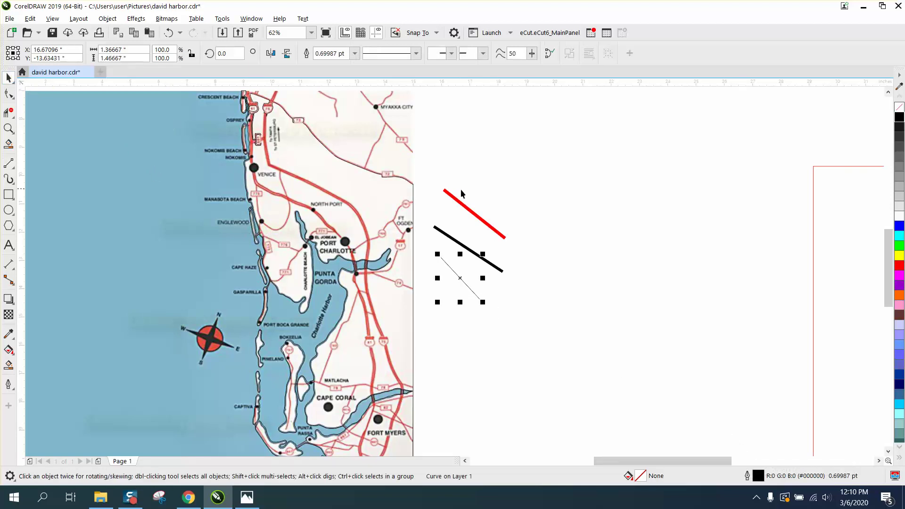
{"action": "left_click", "coordinate": [564, 231]}
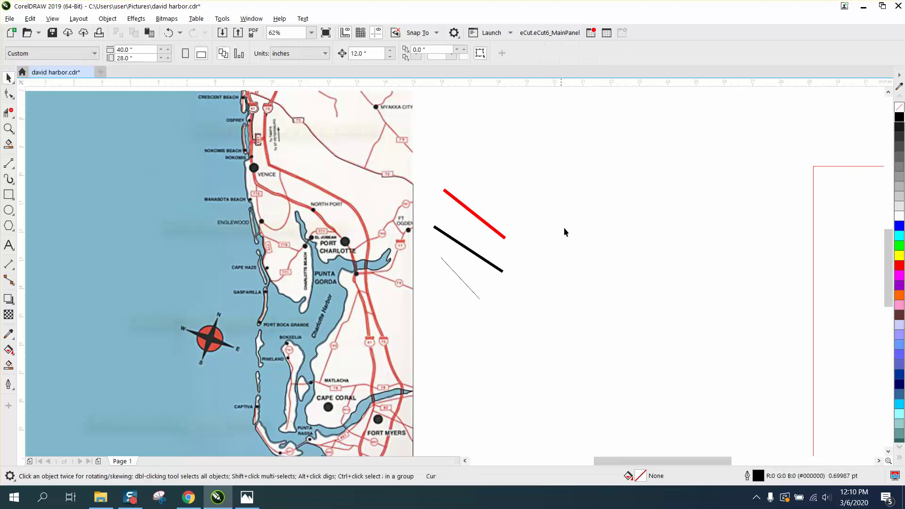
Step: Try to change the document's default outline for graphic objects to a width of 7 points with nothing selected
{"action": "double_click", "coordinate": [758, 476]}
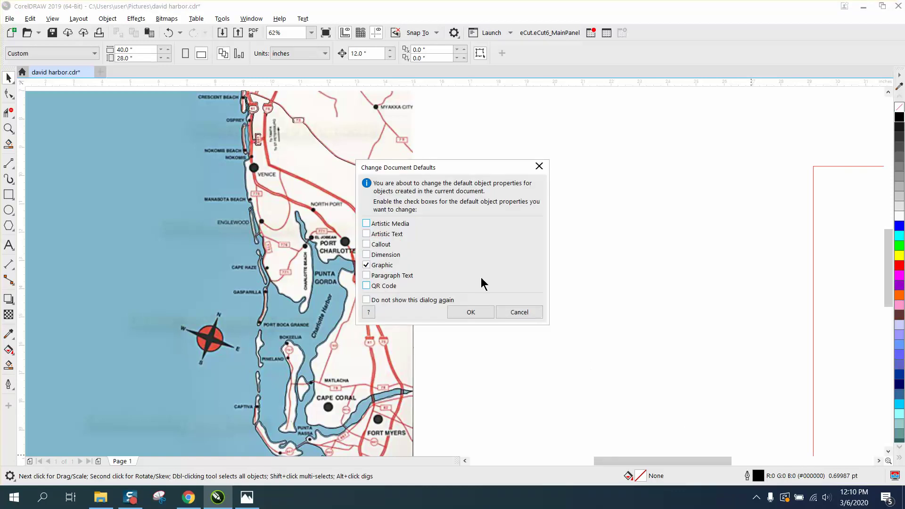
{"action": "left_click", "coordinate": [471, 312]}
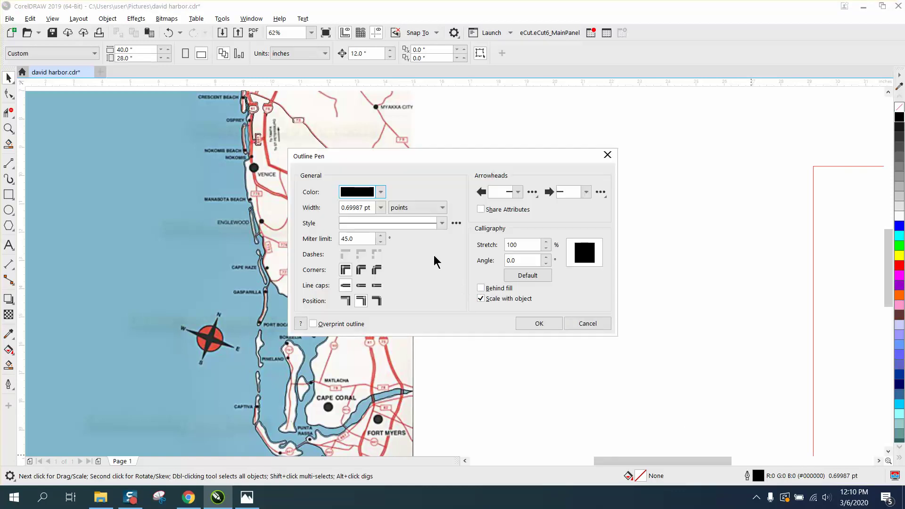
{"action": "left_click_drag", "start_coordinate": [369, 208], "coordinate": [335, 207]}
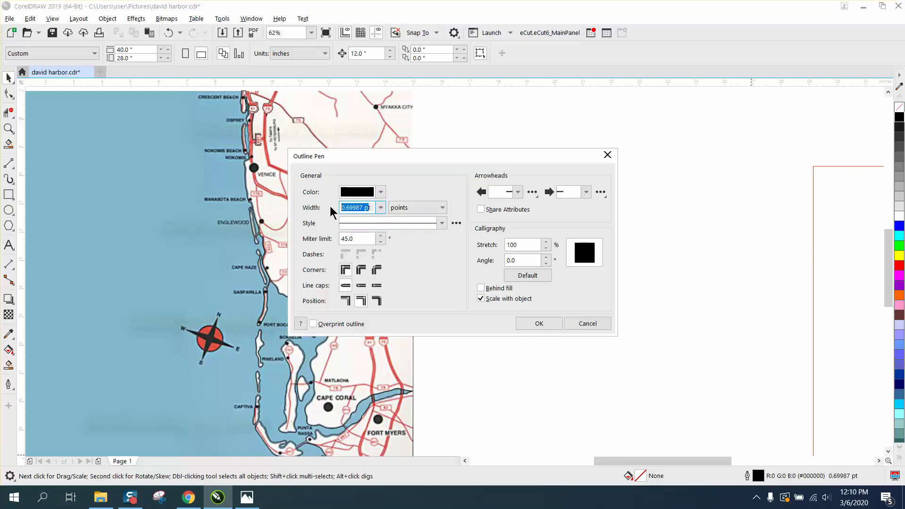
{"action": "type", "text": "7"}
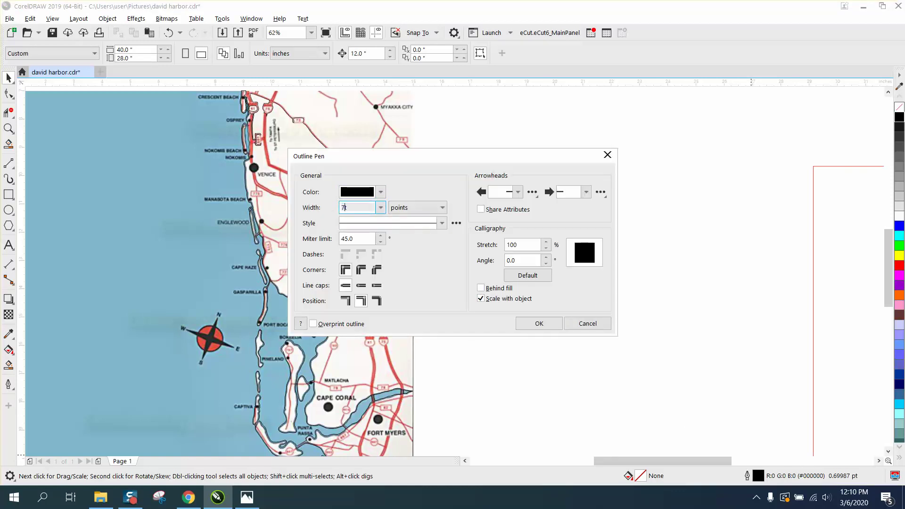
{"action": "left_click", "coordinate": [539, 324]}
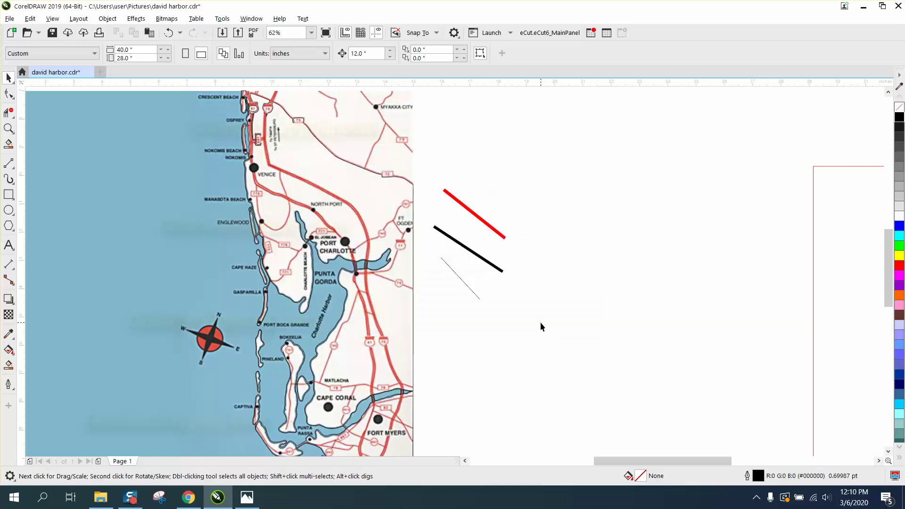
Step: Draw a diagonal line about 2.6 by 1.65 inches beside the thick black line using the default outline, and deselect it
{"action": "left_click", "coordinate": [9, 164]}
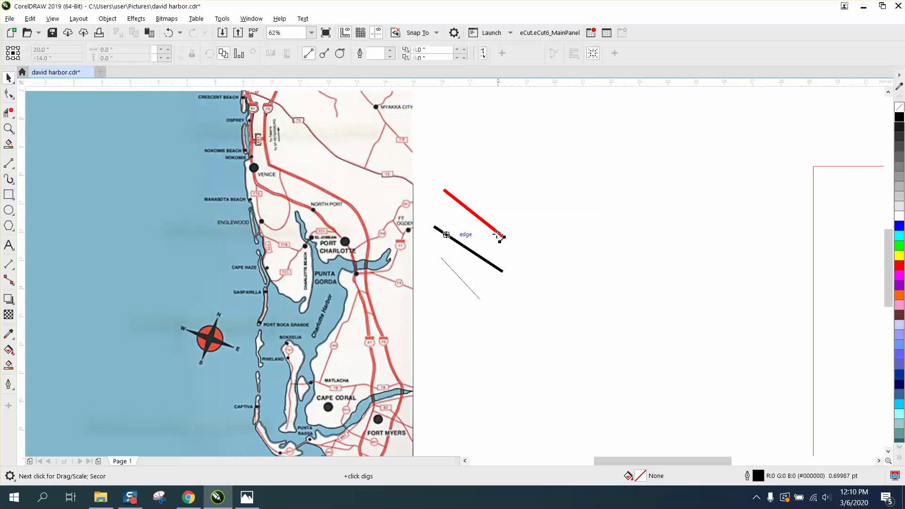
{"action": "left_click_drag", "start_coordinate": [501, 219], "coordinate": [575, 266]}
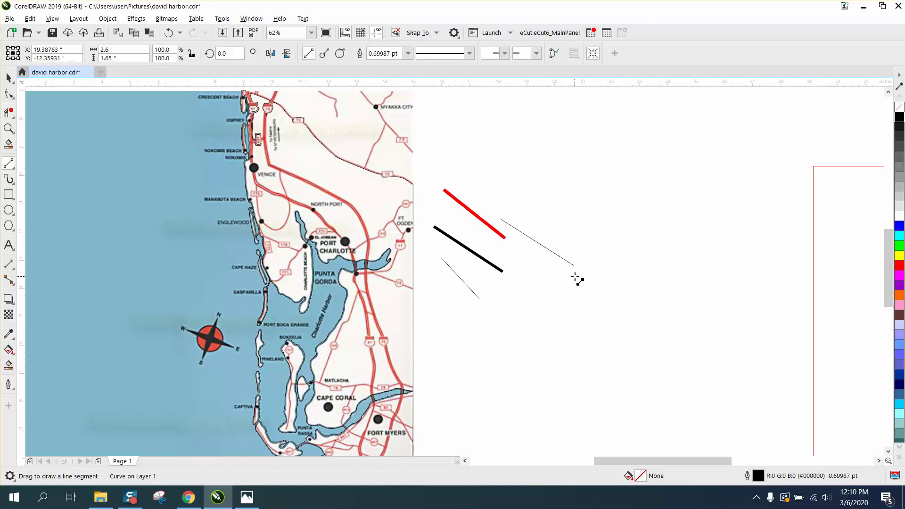
{"action": "left_click", "coordinate": [8, 78]}
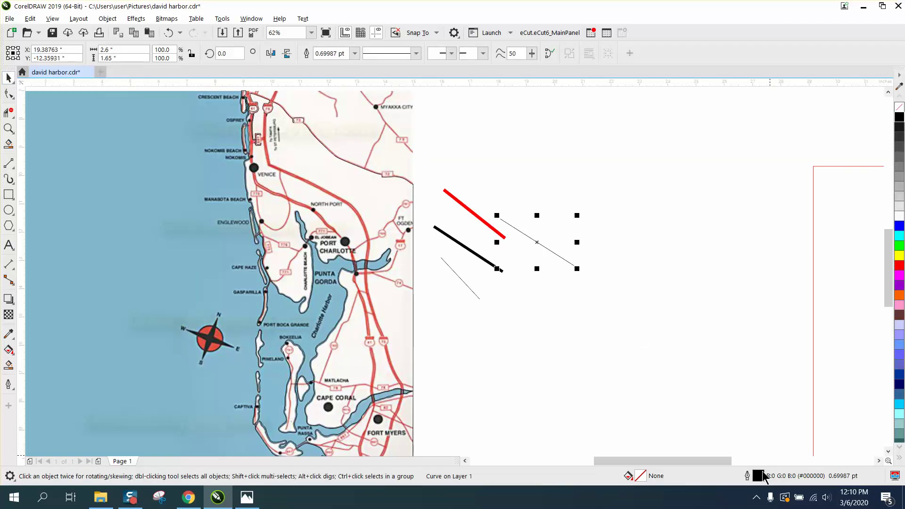
{"action": "left_click", "coordinate": [681, 386]}
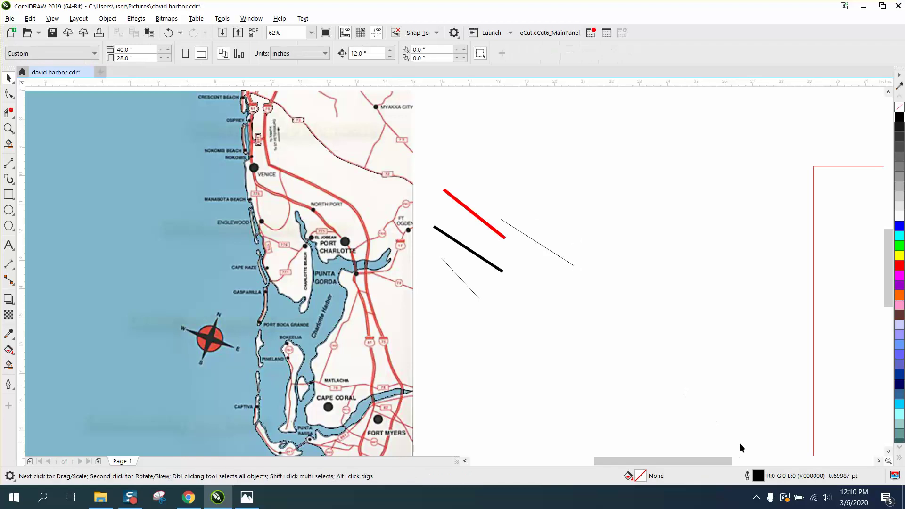
Step: Set the default outline width for graphic objects to 7 points and draw a diagonal line about 2.68 by 1.85 inches above the newest thin one
{"action": "double_click", "coordinate": [759, 483]}
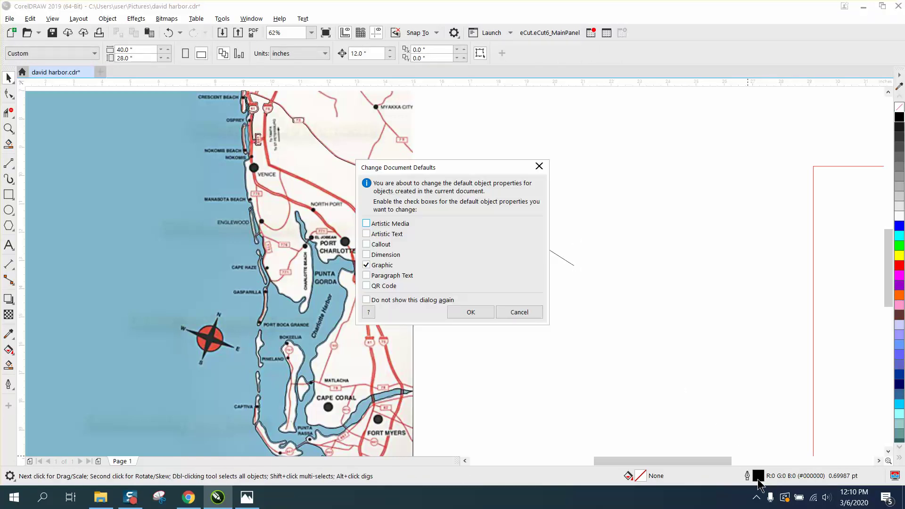
{"action": "left_click", "coordinate": [473, 312]}
{"action": "left_click_drag", "start_coordinate": [370, 208], "coordinate": [317, 210]}
{"action": "key", "text": "BackSpace"}
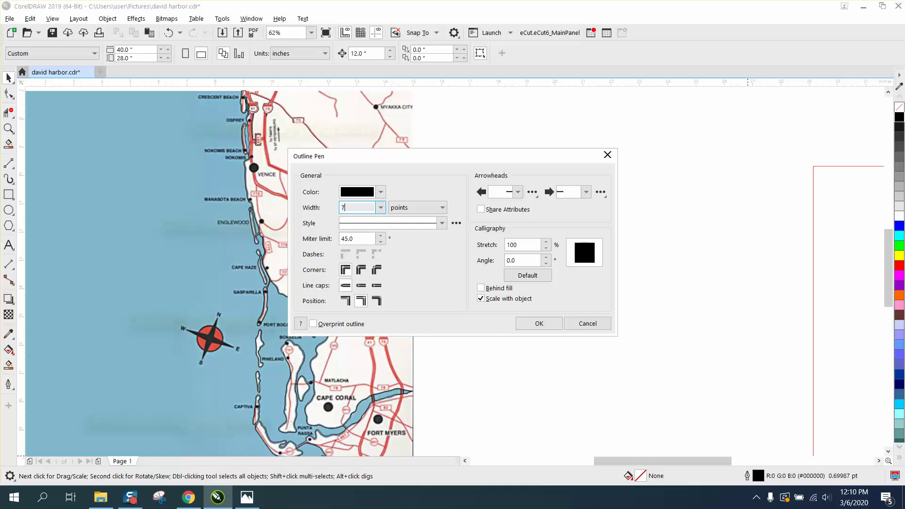
{"action": "left_click", "coordinate": [540, 324]}
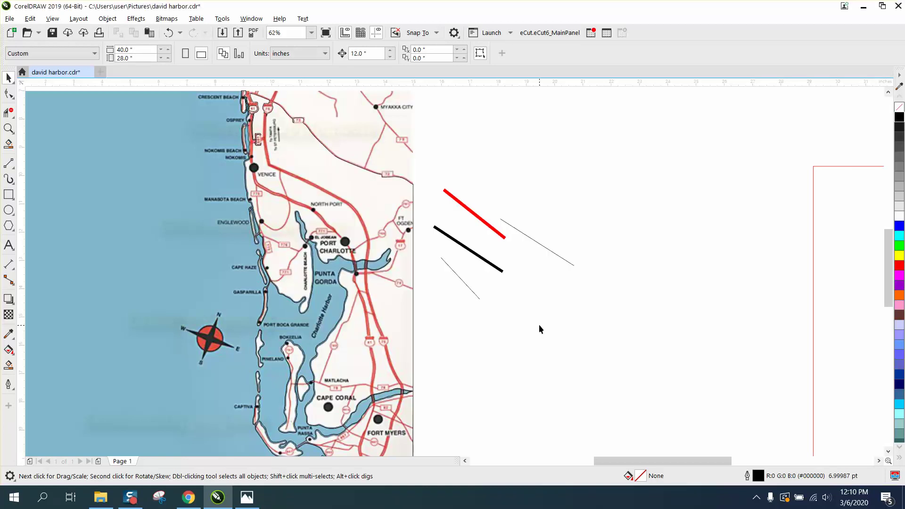
{"action": "left_click", "coordinate": [8, 163]}
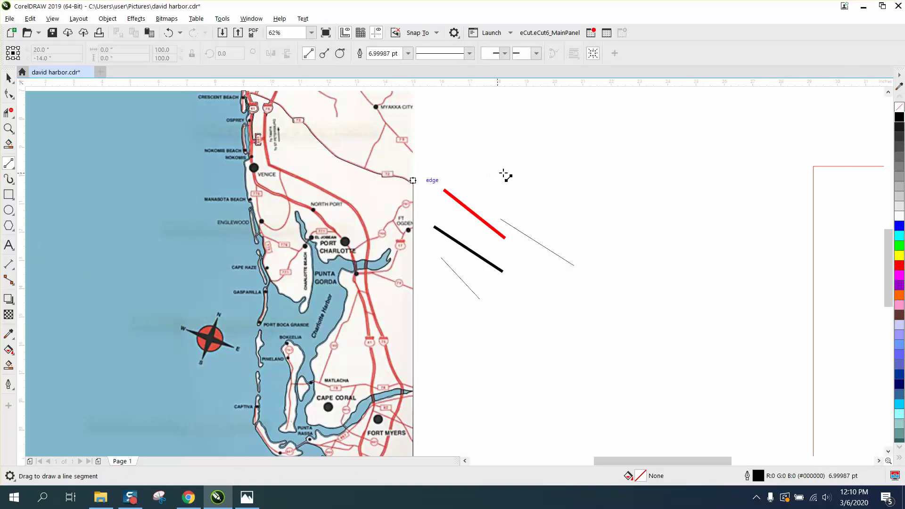
{"action": "left_click_drag", "start_coordinate": [520, 177], "coordinate": [596, 230]}
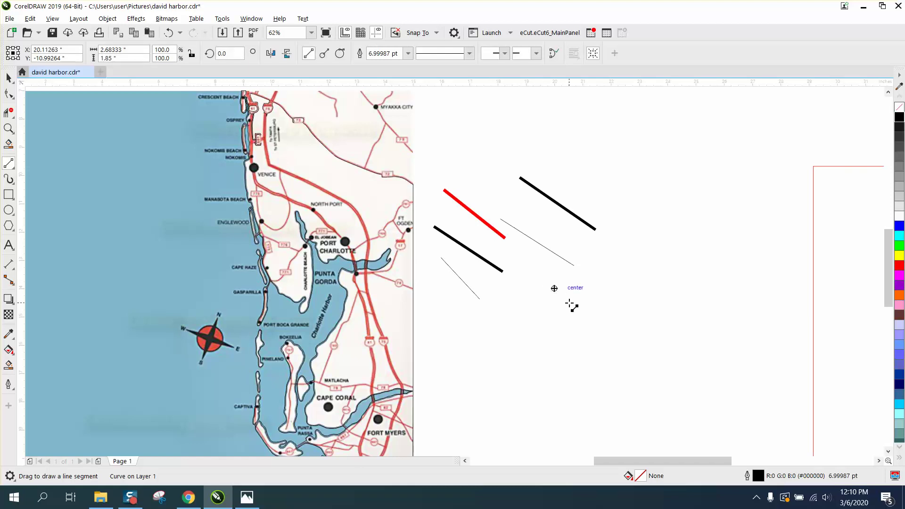
Step: Examine the map's northern coastline and the highways around Osprey and Venice at several magnifications
{"action": "scroll", "coordinate": [572, 305], "scroll_direction": "down", "scroll_amount": 2}
{"action": "left_click", "coordinate": [8, 129]}
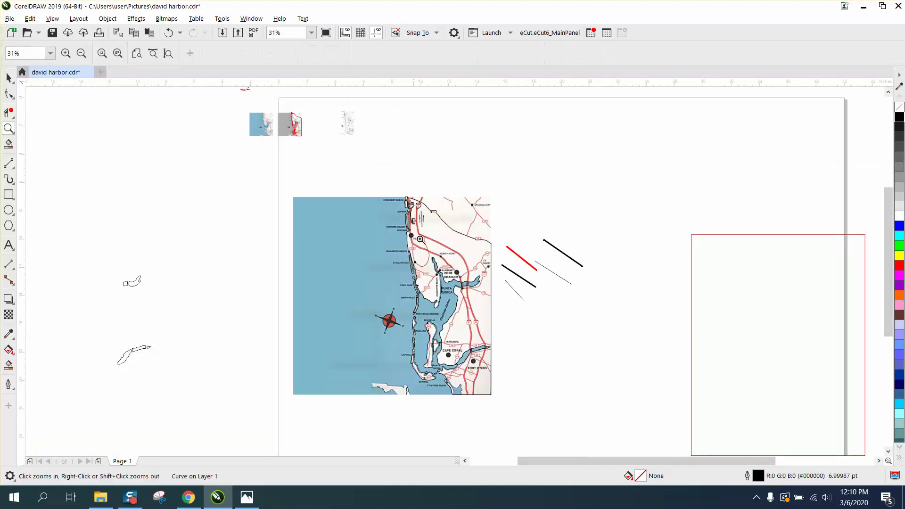
{"action": "left_click_drag", "start_coordinate": [403, 209], "coordinate": [530, 303]}
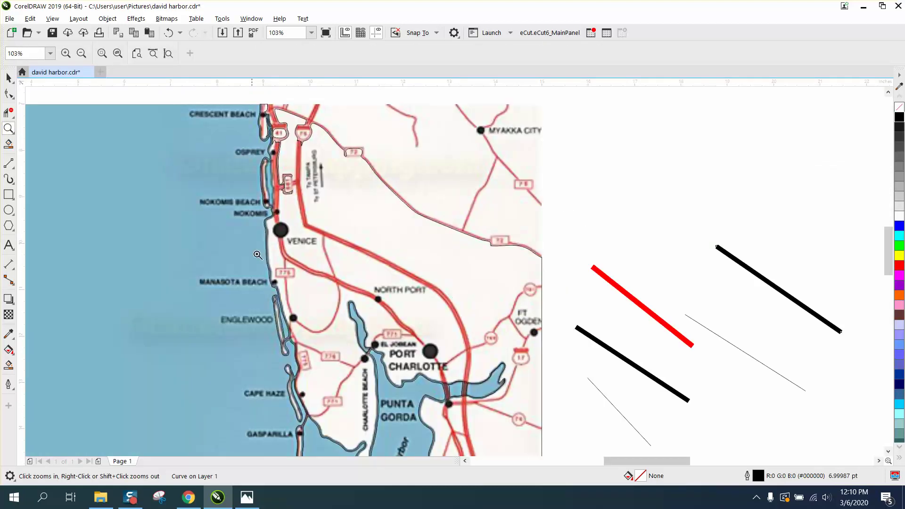
{"action": "right_click", "coordinate": [343, 282]}
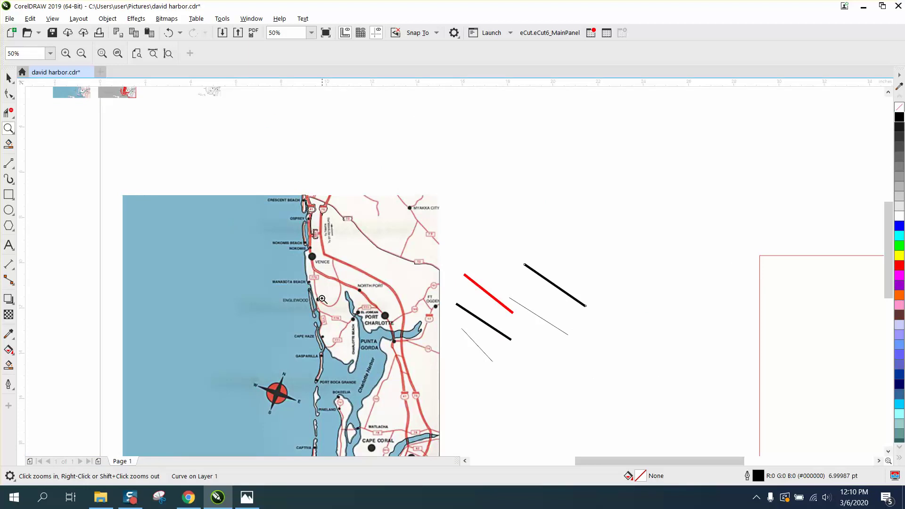
{"action": "right_click", "coordinate": [263, 264]}
{"action": "right_click", "coordinate": [281, 265]}
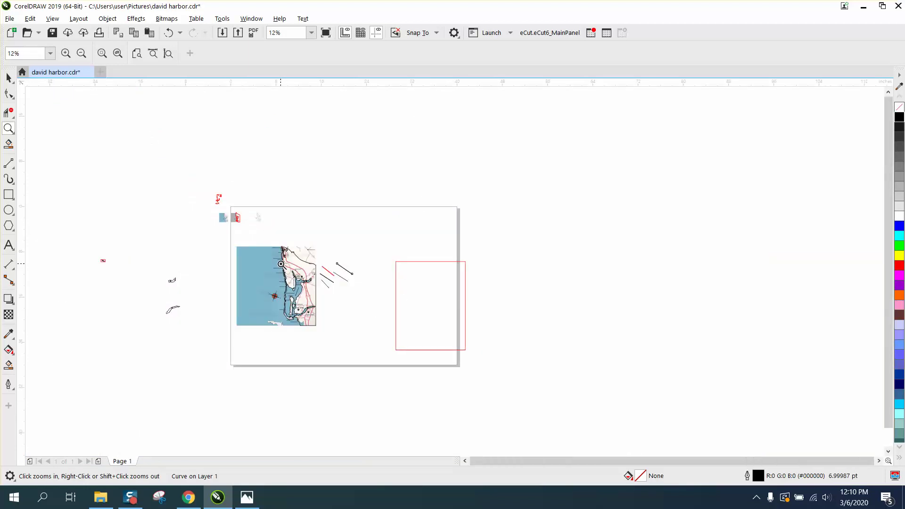
{"action": "left_click_drag", "start_coordinate": [283, 257], "coordinate": [307, 270]}
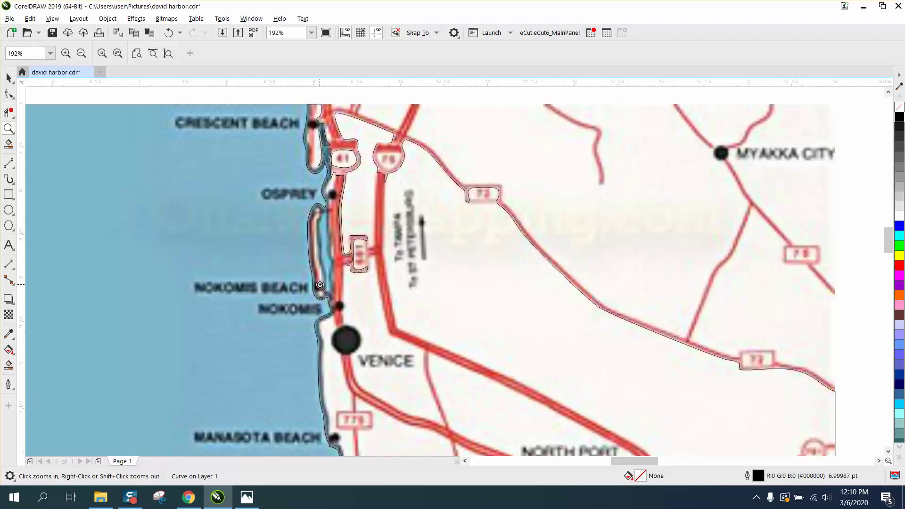
{"action": "right_click", "coordinate": [320, 286]}
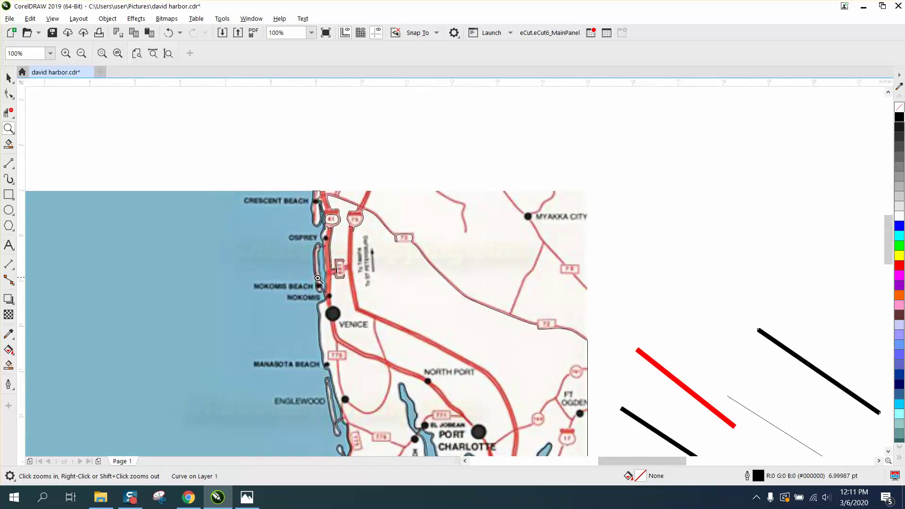
{"action": "right_click", "coordinate": [319, 275]}
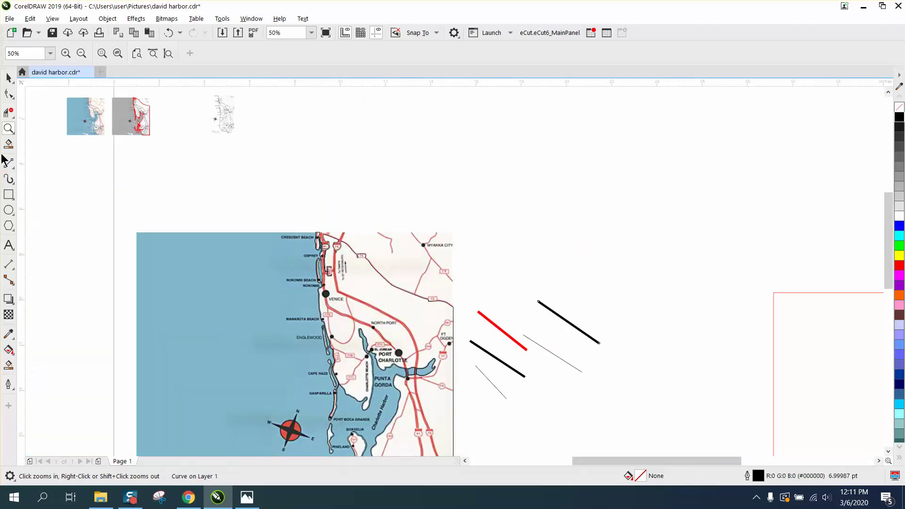
{"action": "left_click_drag", "start_coordinate": [296, 216], "coordinate": [427, 292]}
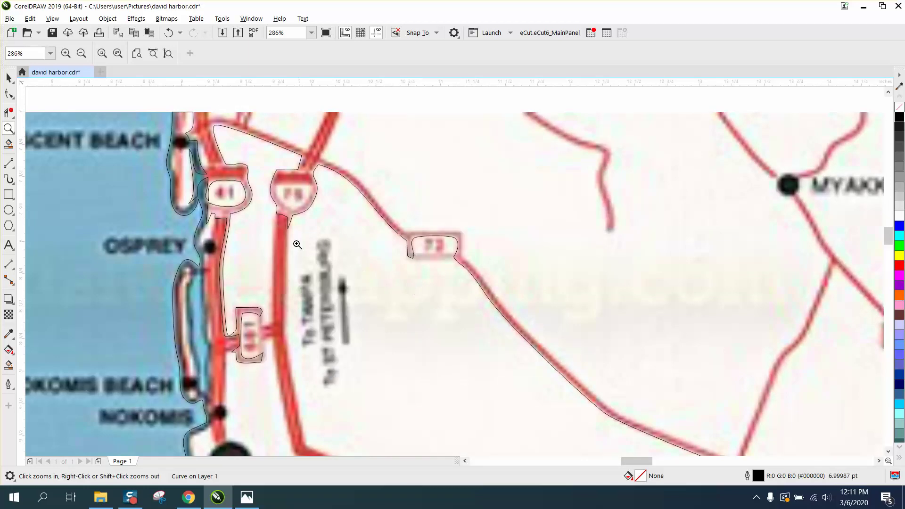
{"action": "right_click", "coordinate": [295, 235]}
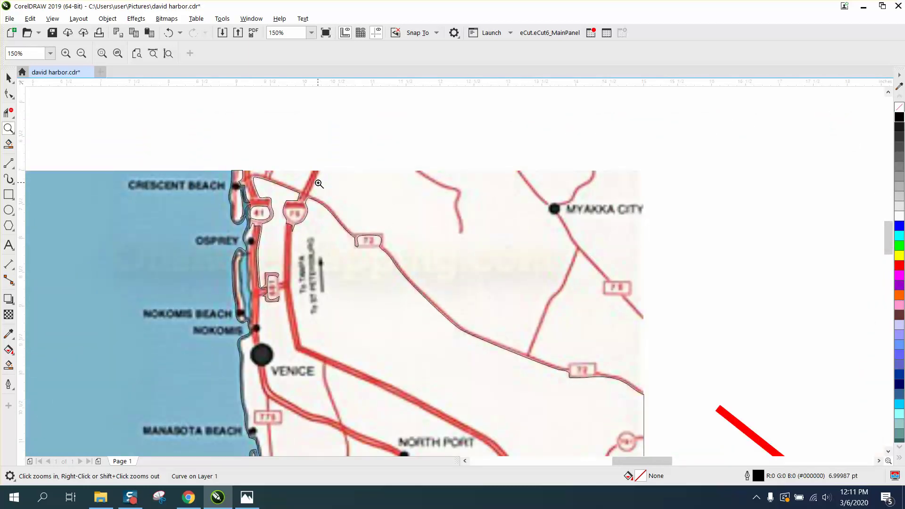
{"action": "right_click", "coordinate": [300, 226]}
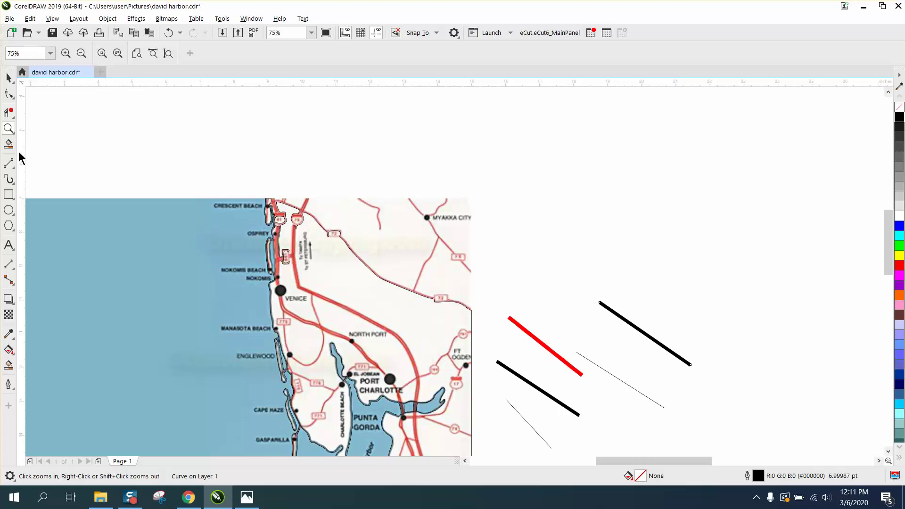
{"action": "left_click", "coordinate": [12, 166]}
{"action": "left_click", "coordinate": [45, 178]}
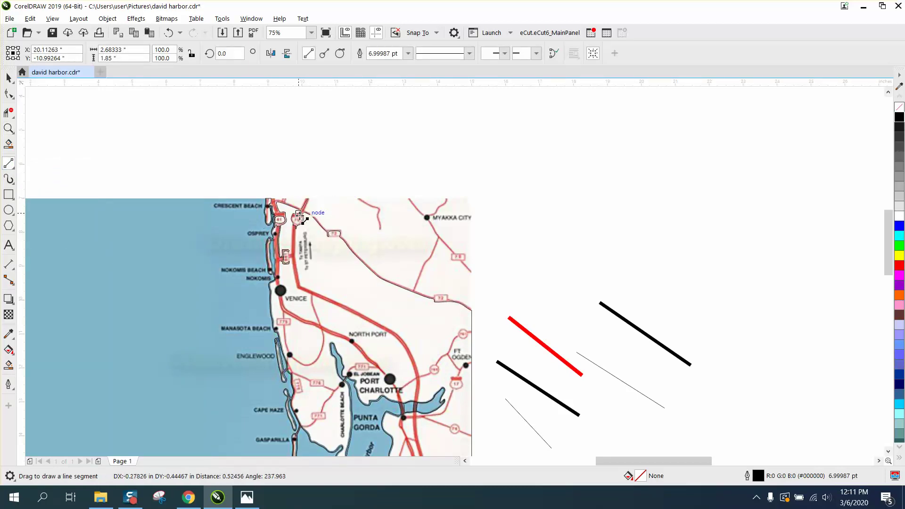
{"action": "left_click_drag", "start_coordinate": [298, 214], "coordinate": [294, 258]}
{"action": "key", "text": "Delete"}
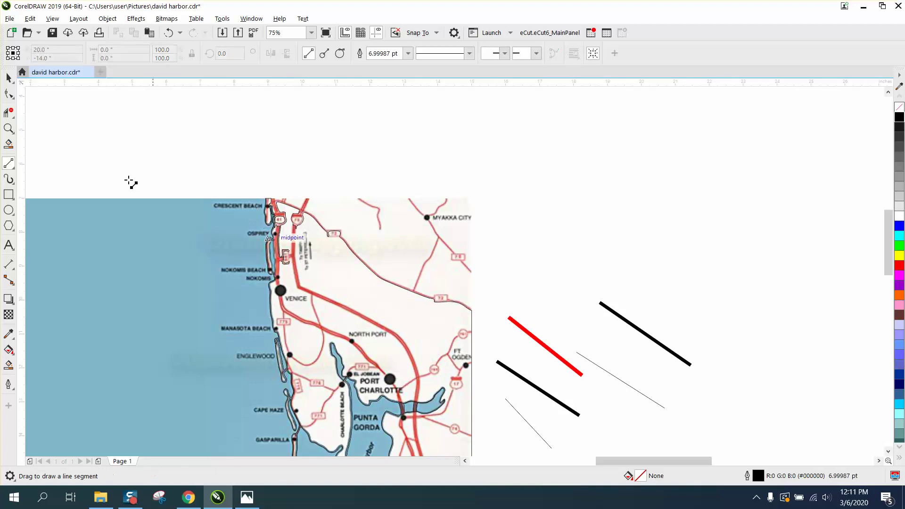
Step: Trace the thick red inland highway with a freehand curve about 3.63 by 5.98 inches, from the map's northern edge past Venice to the water near Port Charlotte
{"action": "left_click", "coordinate": [14, 166]}
{"action": "left_click", "coordinate": [42, 166]}
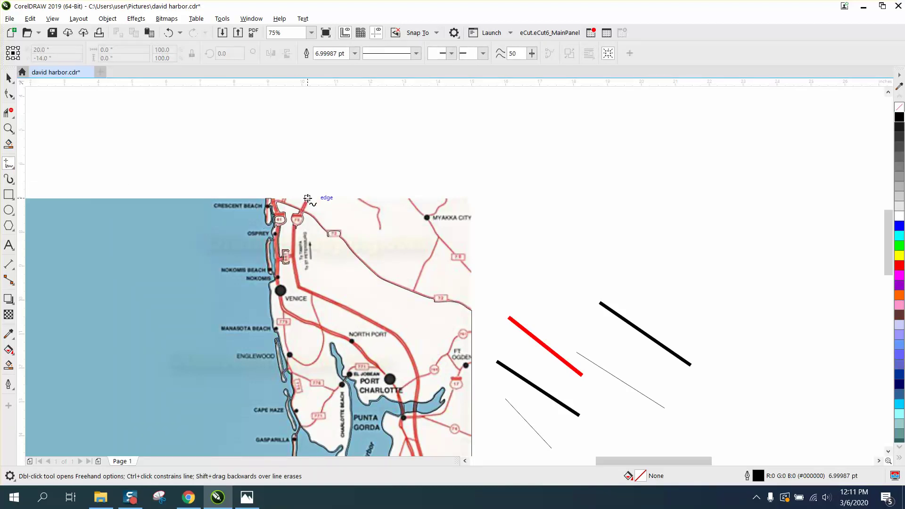
{"action": "mouse_move", "coordinate": [307, 198]}
{"action": "left_mouse_down"}
{"action": "mouse_move", "coordinate": [292, 255]}
{"action": "mouse_move", "coordinate": [299, 286]}
{"action": "mouse_move", "coordinate": [395, 335]}
{"action": "mouse_move", "coordinate": [410, 355]}
{"action": "mouse_move", "coordinate": [418, 401]}
{"action": "left_mouse_up"}
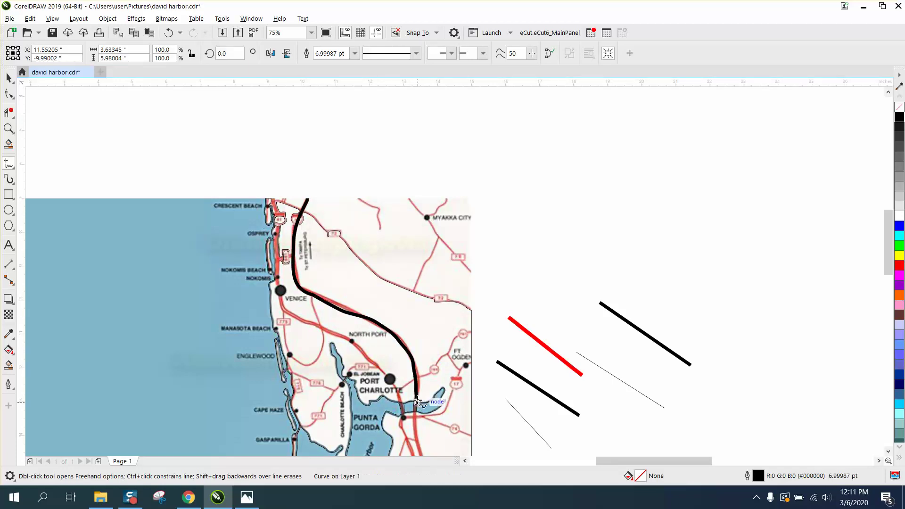
Step: Adjust the curve handle at the traced highway's node just east of Venice so the bend follows the road
{"action": "left_click", "coordinate": [8, 128]}
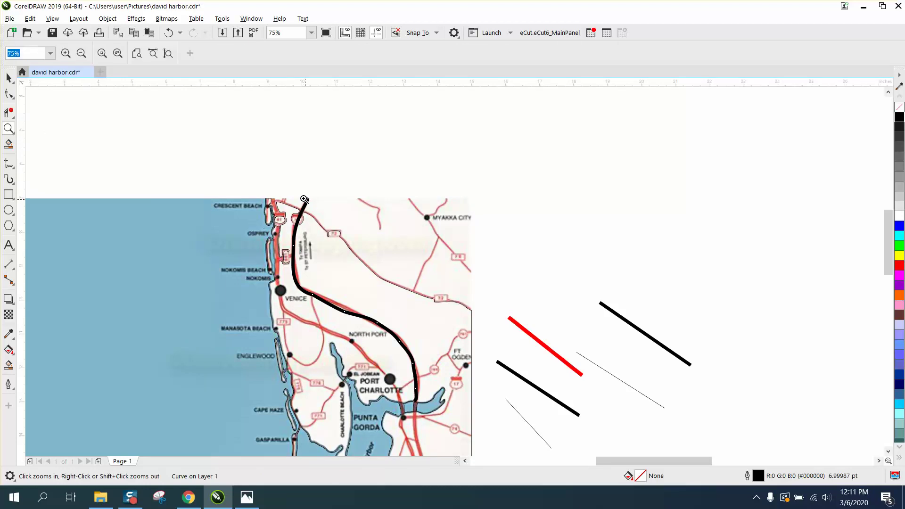
{"action": "left_click_drag", "start_coordinate": [395, 320], "coordinate": [395, 321]}
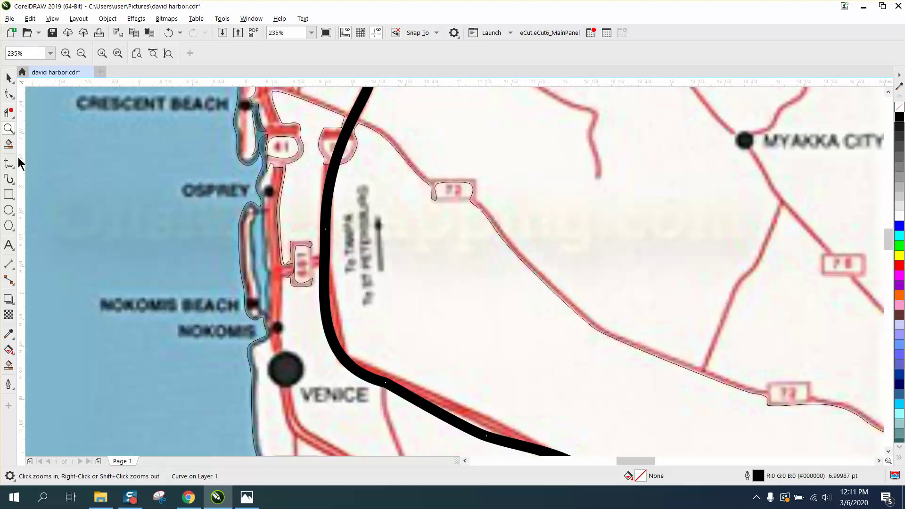
{"action": "left_click", "coordinate": [9, 93]}
{"action": "left_click", "coordinate": [386, 384]}
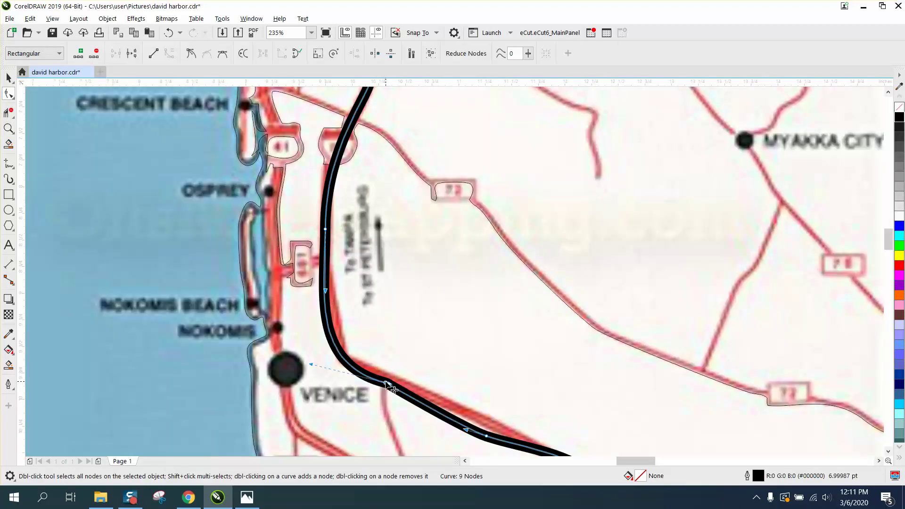
{"action": "left_click_drag", "start_coordinate": [312, 366], "coordinate": [323, 352]}
Step: Move the traced highway's node between Venice and North Port up onto the red road
{"action": "scroll", "coordinate": [342, 232], "scroll_direction": "down", "scroll_amount": 3}
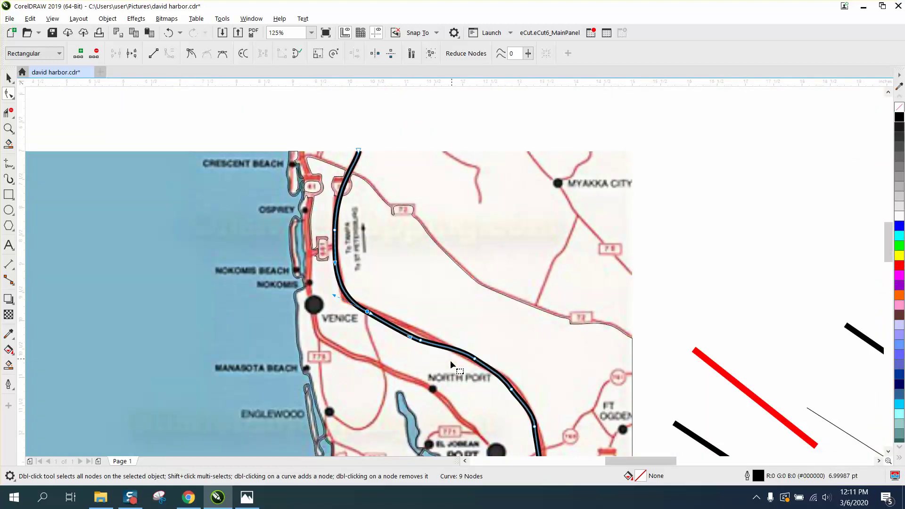
{"action": "left_click_drag", "start_coordinate": [421, 341], "coordinate": [423, 331]}
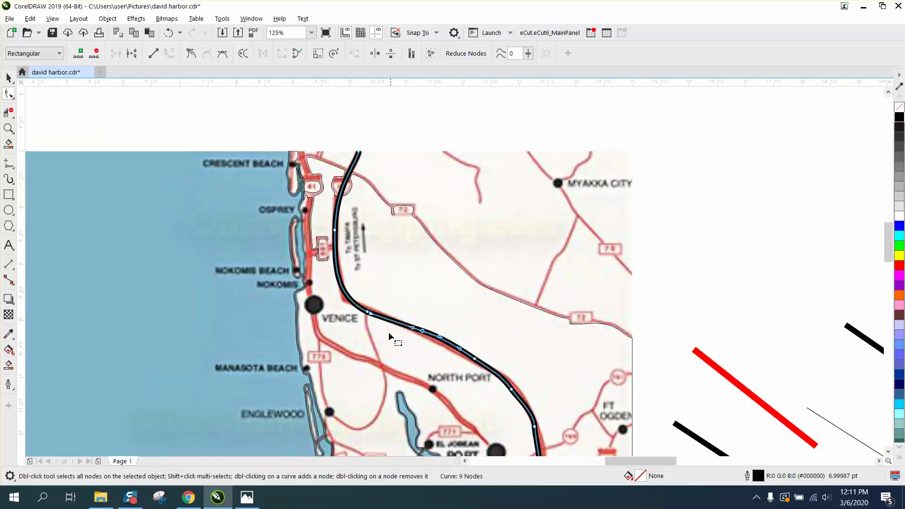
{"action": "left_click", "coordinate": [366, 313]}
{"action": "left_click", "coordinate": [511, 390]}
Step: Move the traced highway's node east of Port Charlotte onto the red road and adjust the curve handle of the node above it
{"action": "scroll", "coordinate": [521, 396], "scroll_direction": "down", "scroll_amount": 2}
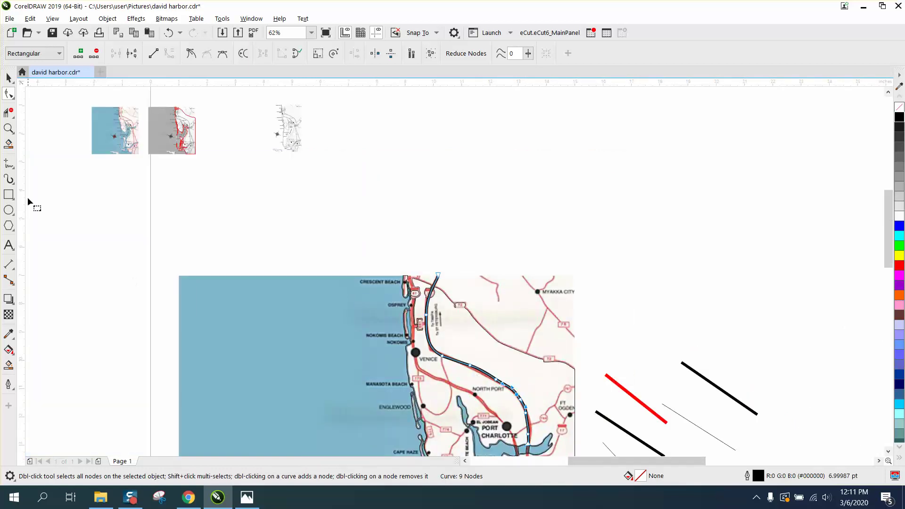
{"action": "left_click", "coordinate": [9, 128]}
{"action": "left_click_drag", "start_coordinate": [552, 446], "coordinate": [551, 446]}
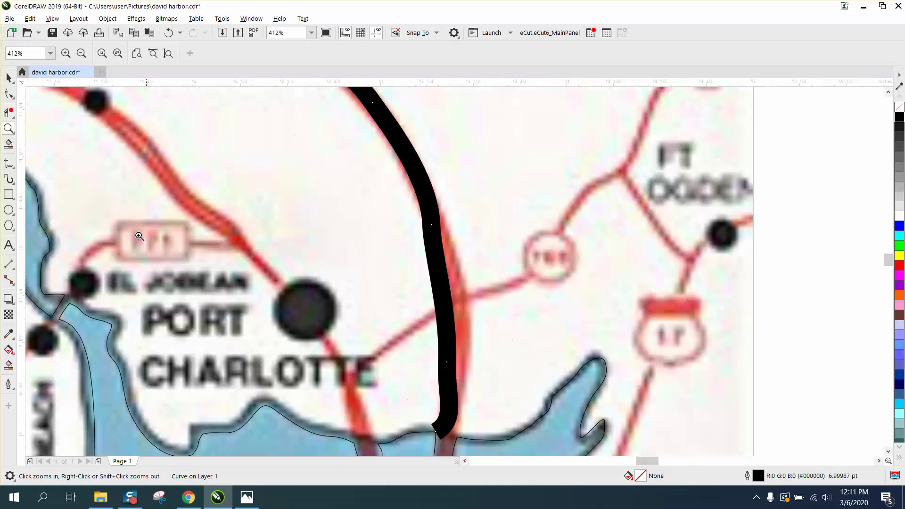
{"action": "left_click", "coordinate": [8, 93]}
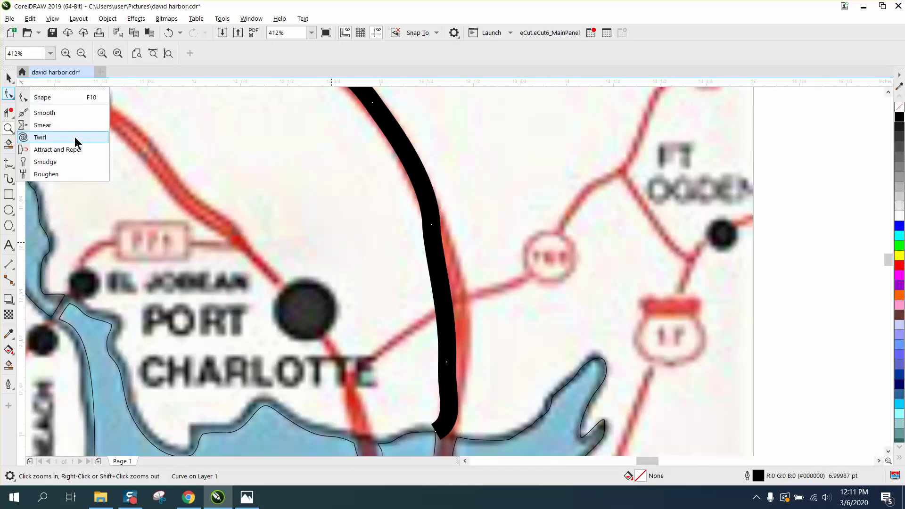
{"action": "left_click", "coordinate": [42, 97]}
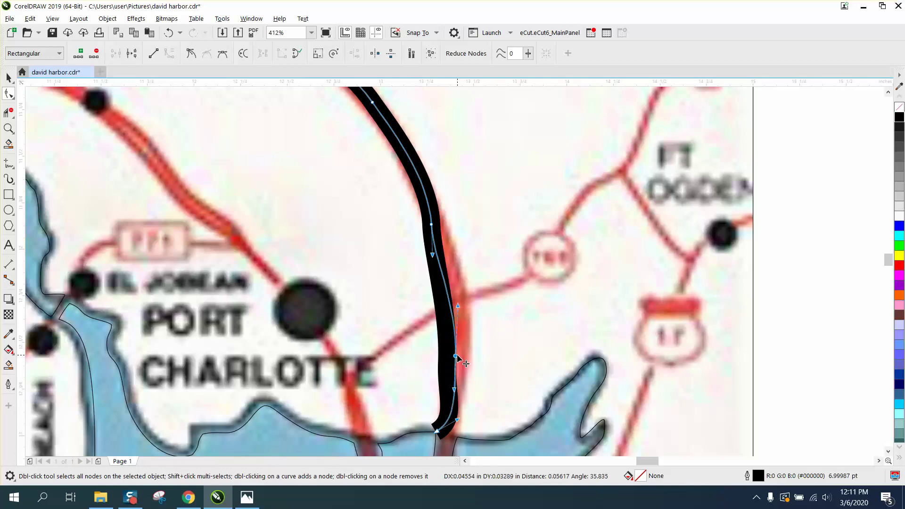
{"action": "left_click_drag", "start_coordinate": [447, 361], "coordinate": [457, 352]}
{"action": "left_click_drag", "start_coordinate": [432, 255], "coordinate": [438, 253]}
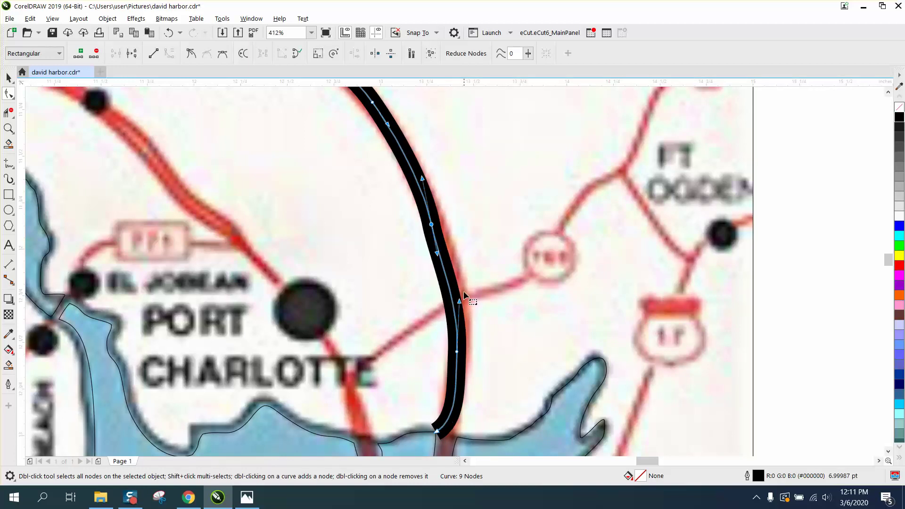
Step: Adjust the last curve handle of the traced highway and shift its end node at the water's edge onto the red road
{"action": "left_click", "coordinate": [438, 430]}
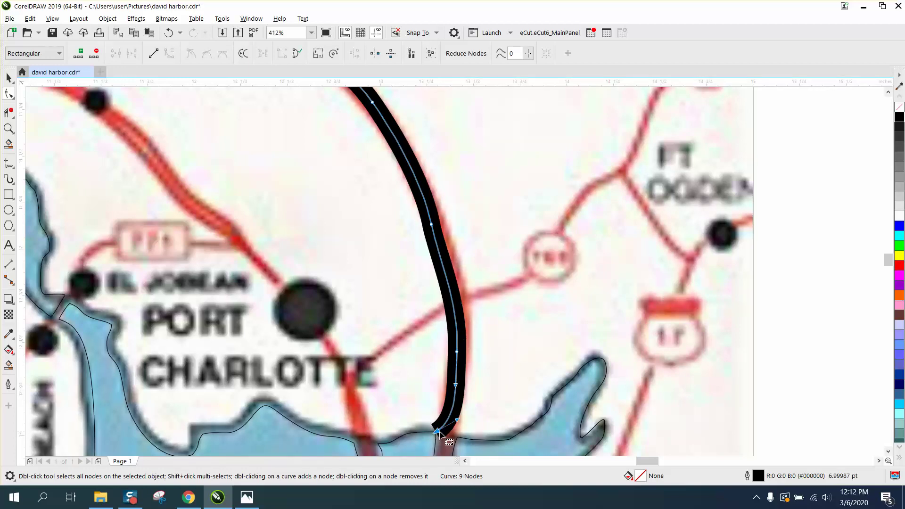
{"action": "left_click_drag", "start_coordinate": [457, 420], "coordinate": [432, 392]}
{"action": "left_click_drag", "start_coordinate": [436, 433], "coordinate": [452, 434]}
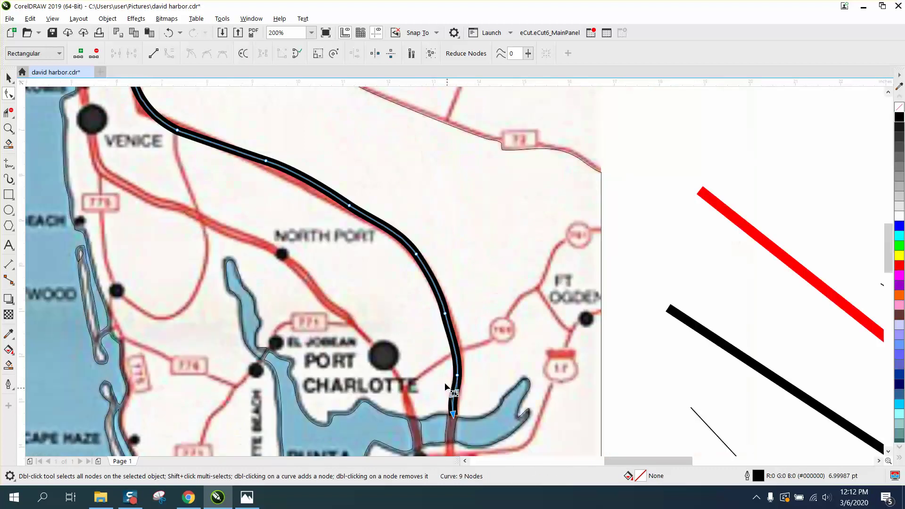
{"action": "scroll", "coordinate": [452, 434], "scroll_direction": "down", "scroll_amount": 5}
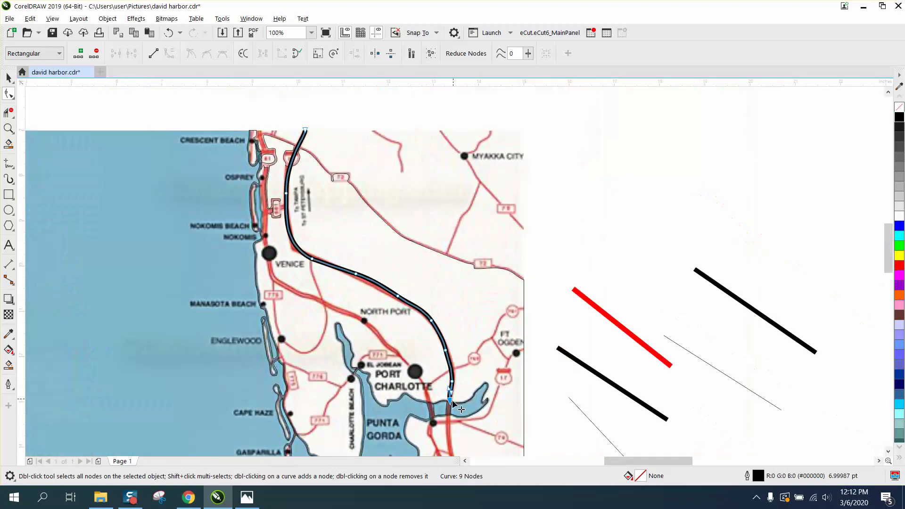
Step: Set the outline width of the traced highway curve to 4.0 pt
{"action": "left_click", "coordinate": [8, 129]}
{"action": "left_click_drag", "start_coordinate": [392, 380], "coordinate": [483, 443]}
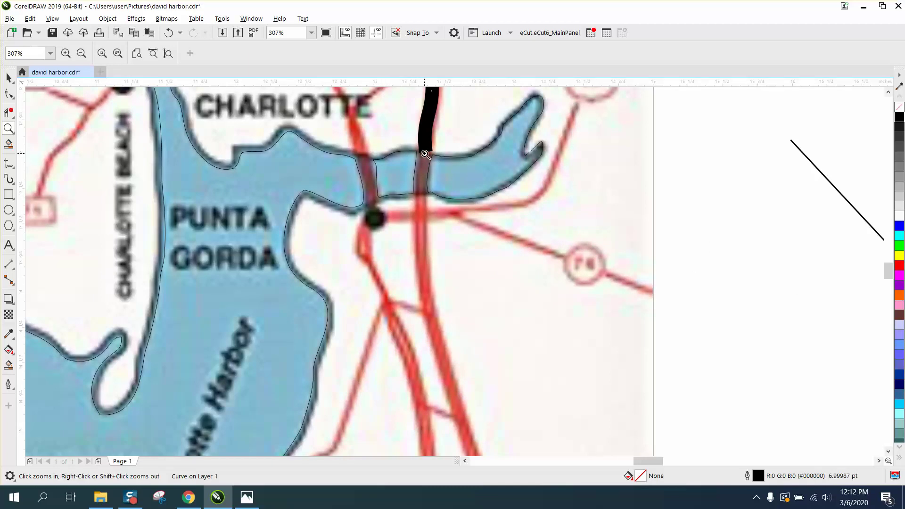
{"action": "right_click", "coordinate": [422, 190]}
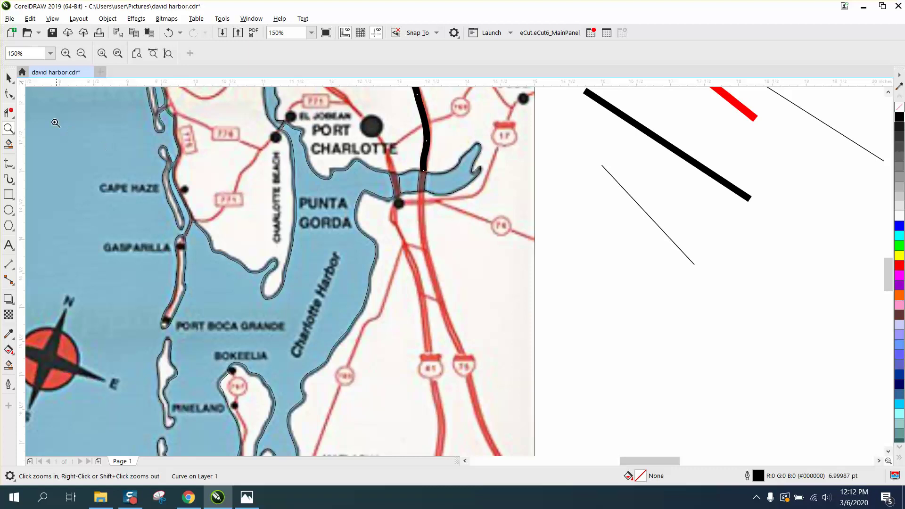
{"action": "left_click_drag", "start_coordinate": [409, 170], "coordinate": [484, 220]}
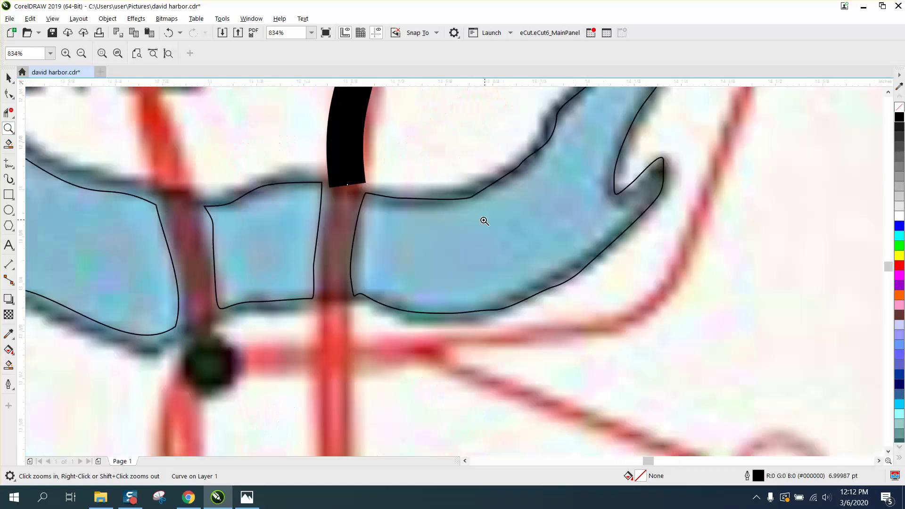
{"action": "left_click", "coordinate": [9, 78]}
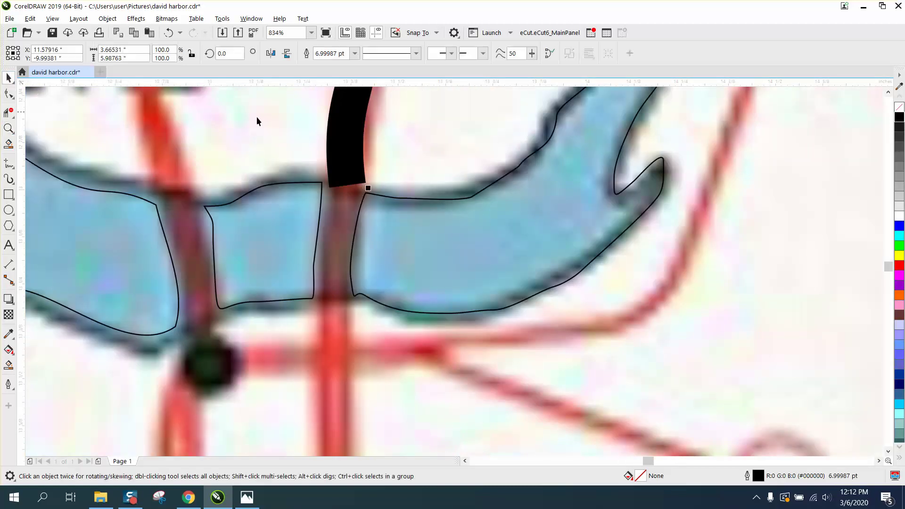
{"action": "double_click", "coordinate": [759, 477]}
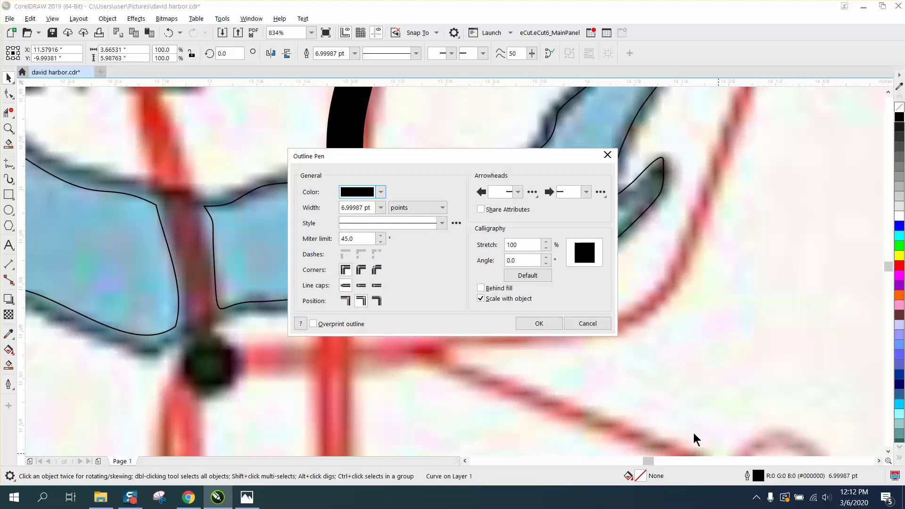
{"action": "left_click", "coordinate": [380, 209]}
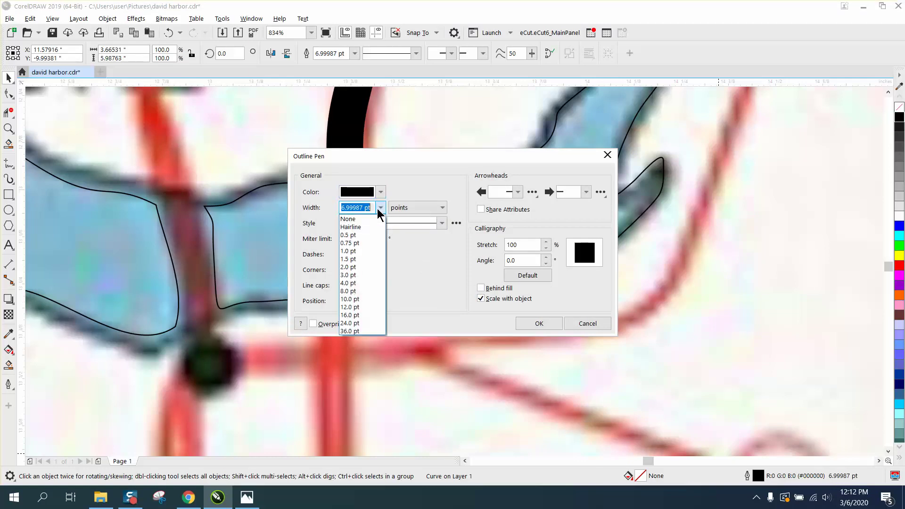
{"action": "left_click", "coordinate": [351, 283]}
{"action": "left_click", "coordinate": [542, 323]}
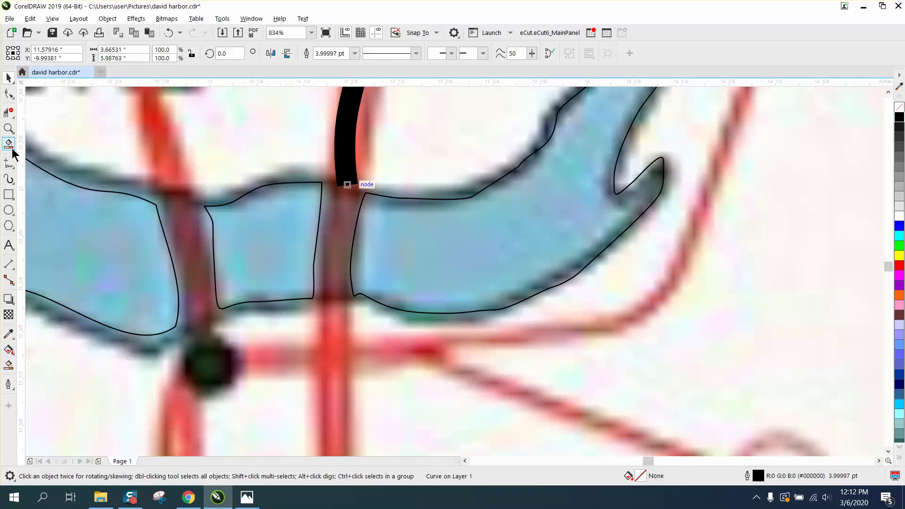
{"action": "left_click", "coordinate": [8, 163]}
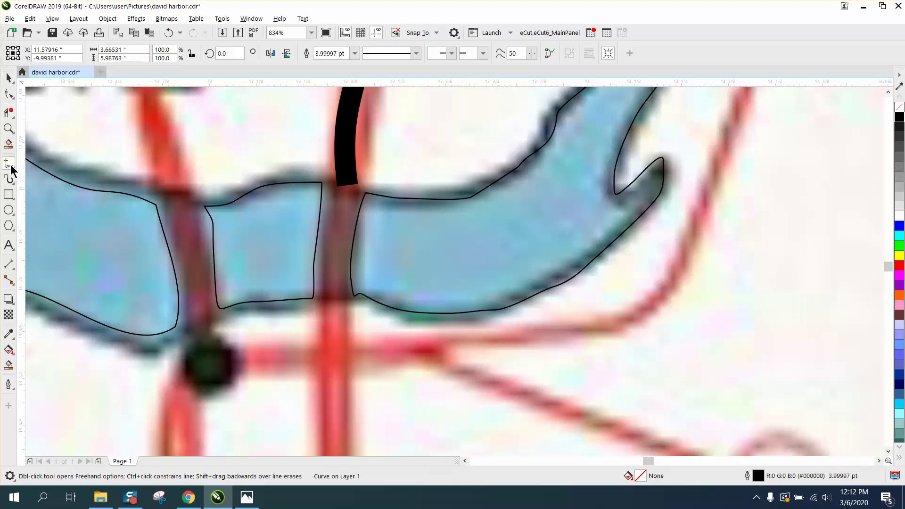
{"action": "left_click", "coordinate": [346, 180]}
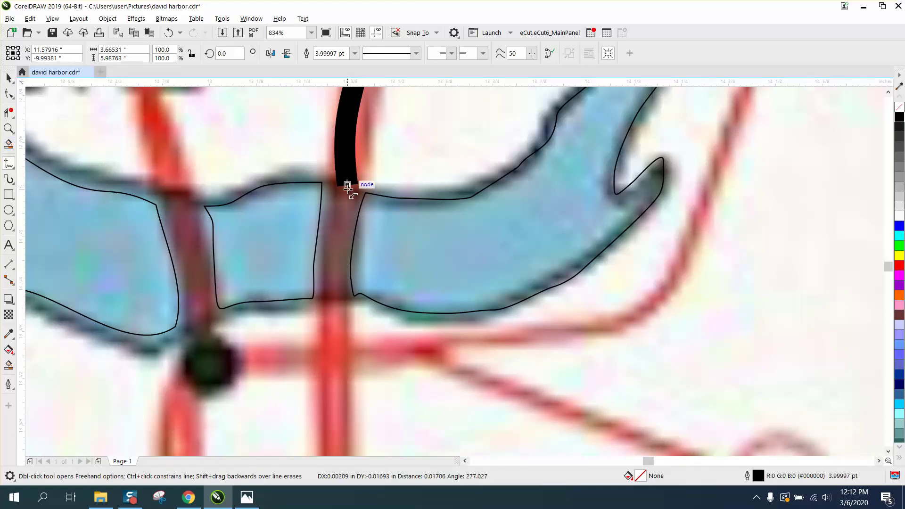
{"action": "left_click", "coordinate": [337, 288]}
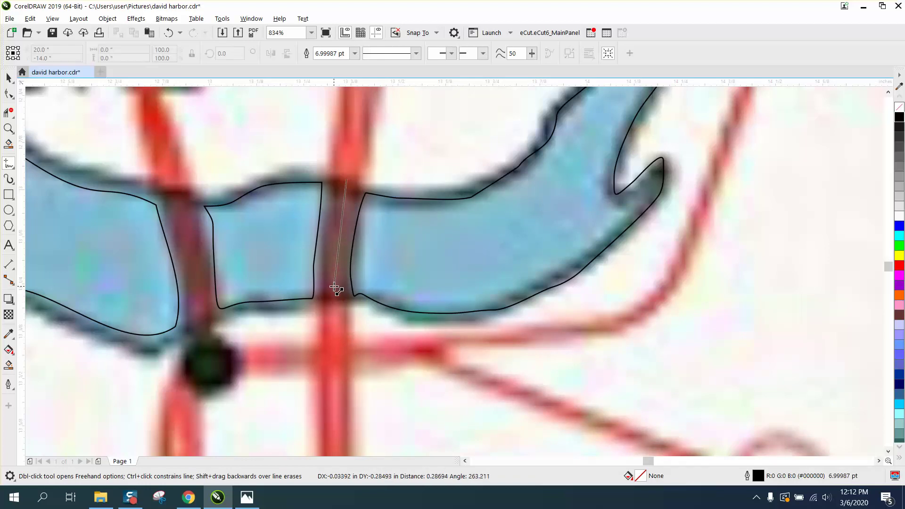
{"action": "left_click", "coordinate": [166, 34]}
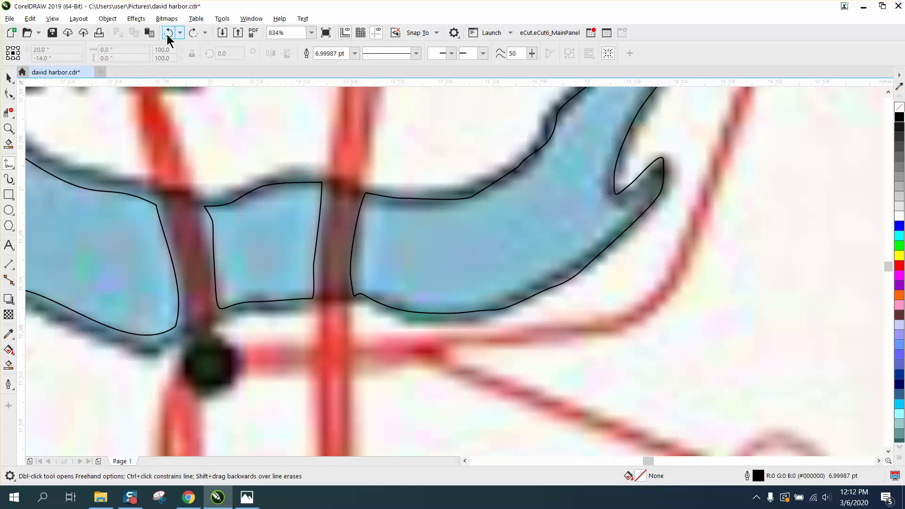
{"action": "left_click", "coordinate": [167, 34]}
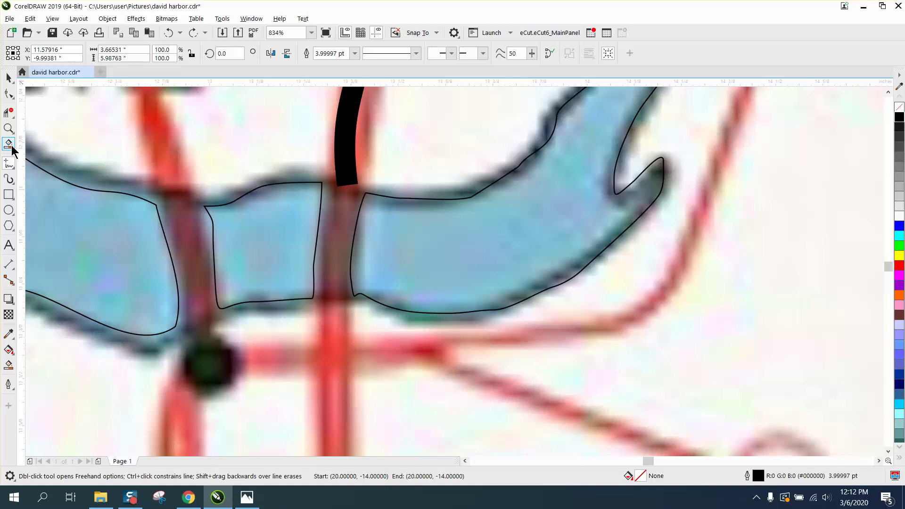
Step: Extend the traced highway freehand from its end node south across the water past Punta Gorda, making the curve about 3.67 by 6.57 inches
{"action": "left_click", "coordinate": [14, 169]}
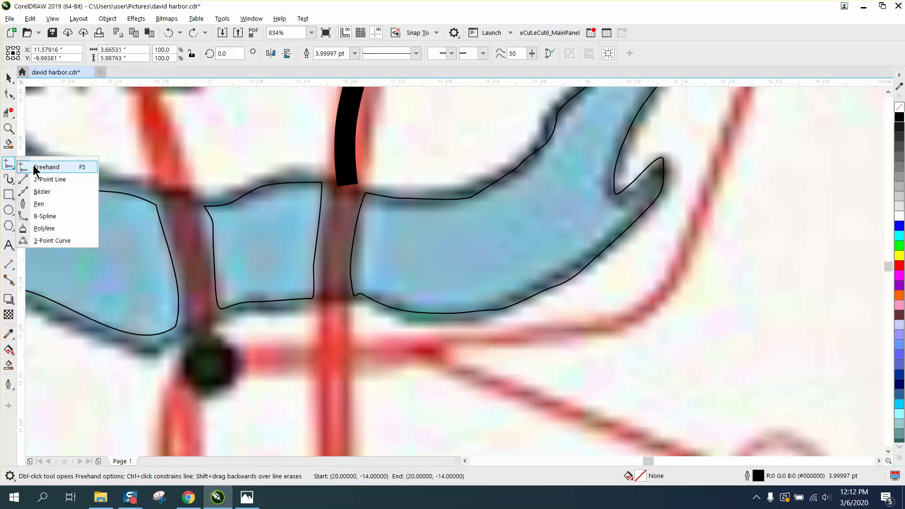
{"action": "left_click", "coordinate": [47, 166]}
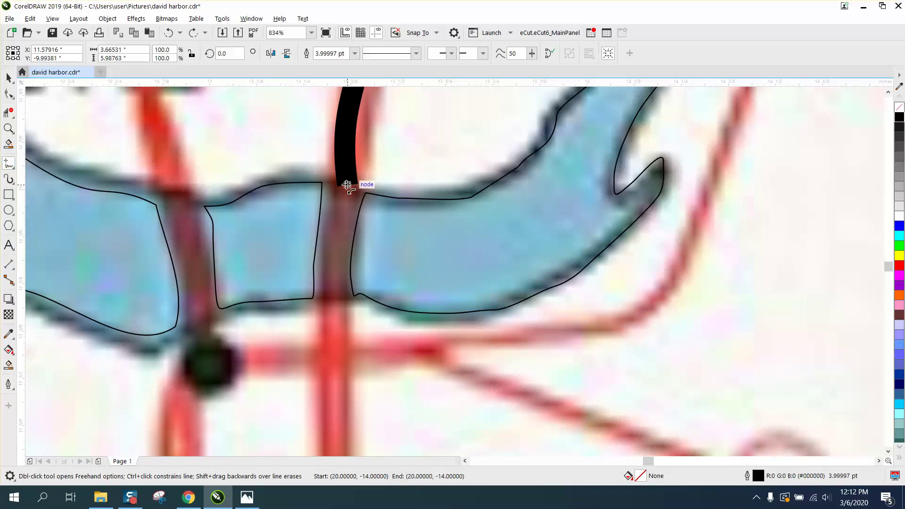
{"action": "mouse_move", "coordinate": [347, 185]}
{"action": "left_mouse_down"}
{"action": "mouse_move", "coordinate": [331, 283]}
{"action": "mouse_move", "coordinate": [333, 415]}
{"action": "left_mouse_up"}
{"action": "scroll", "coordinate": [313, 345], "scroll_direction": "down", "scroll_amount": 2}
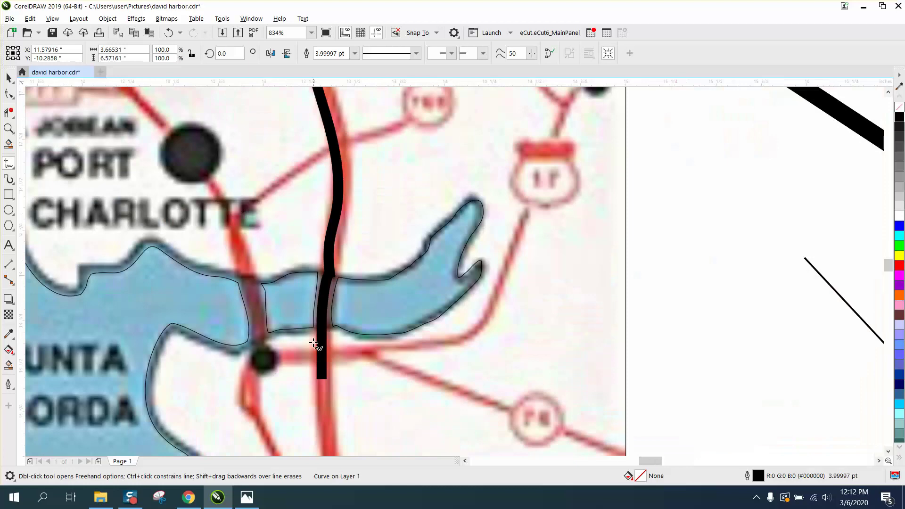
{"action": "scroll", "coordinate": [313, 344], "scroll_direction": "down", "scroll_amount": 6}
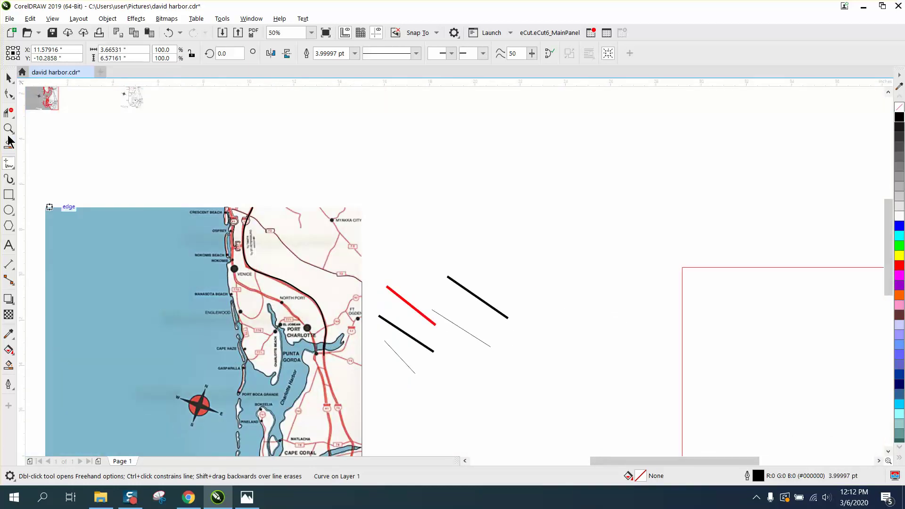
Step: Continue the traced highway freehand south from Punta Gorda along route 75 past Cape Coral, making the curve about 4.87 by 11.16 inches
{"action": "left_click", "coordinate": [9, 129]}
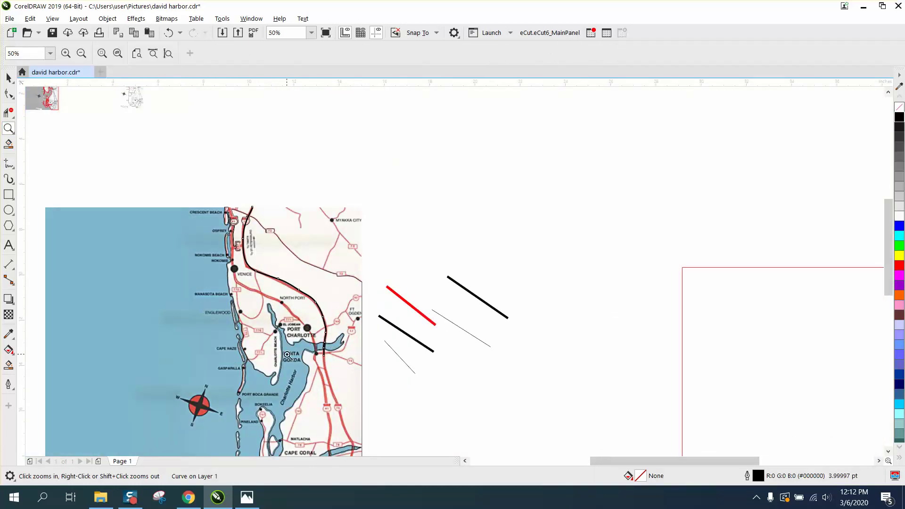
{"action": "left_click_drag", "start_coordinate": [377, 439], "coordinate": [377, 439]}
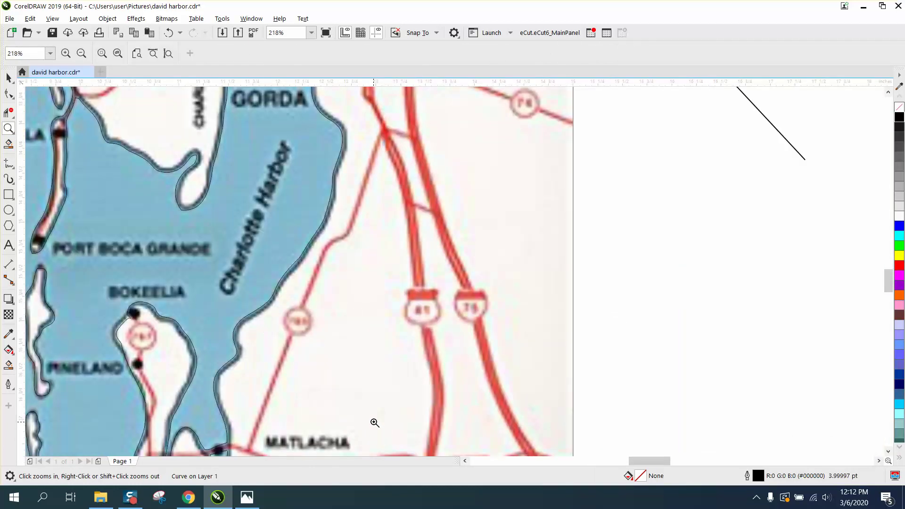
{"action": "key", "text": "h"}
{"action": "mouse_move", "coordinate": [384, 412]}
{"action": "left_mouse_down"}
{"action": "mouse_move", "coordinate": [377, 360]}
{"action": "mouse_move", "coordinate": [386, 440]}
{"action": "mouse_move", "coordinate": [378, 400]}
{"action": "left_mouse_up"}
{"action": "scroll", "coordinate": [371, 388], "scroll_direction": "down", "scroll_amount": 3}
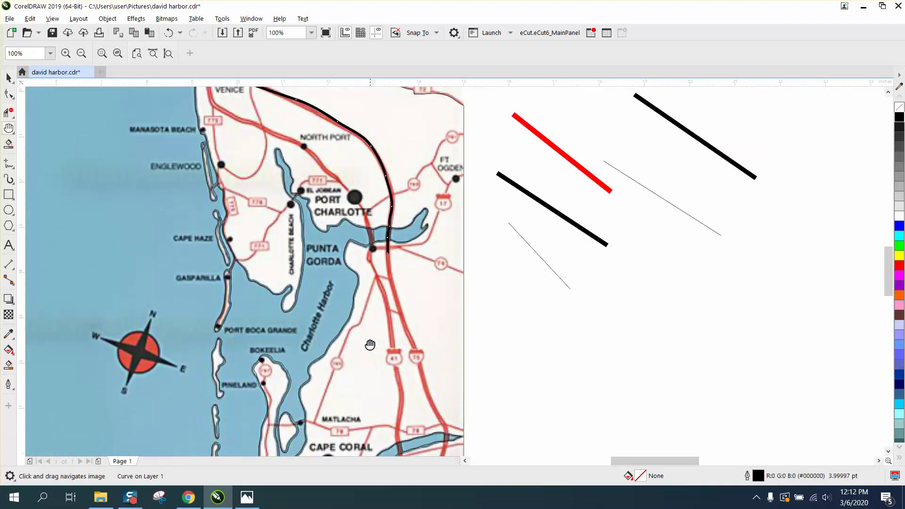
{"action": "left_click", "coordinate": [9, 163]}
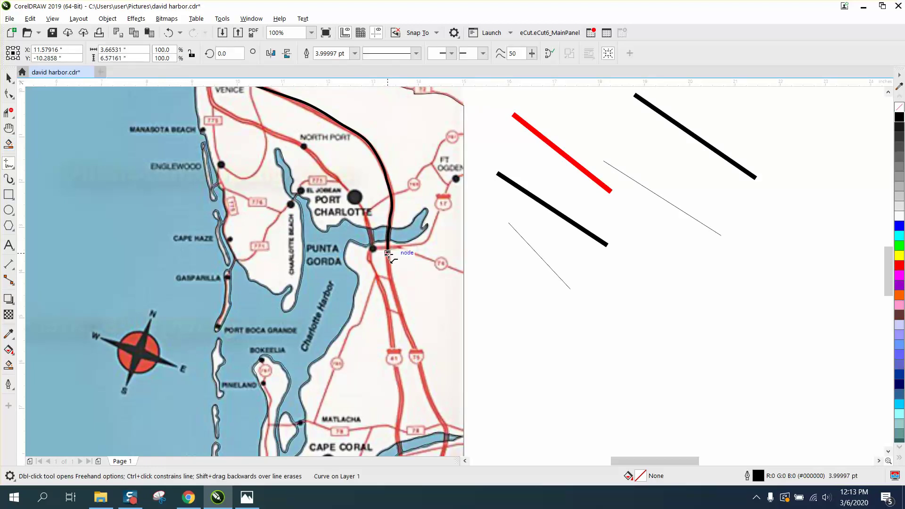
{"action": "left_click_drag", "start_coordinate": [388, 254], "coordinate": [446, 461]}
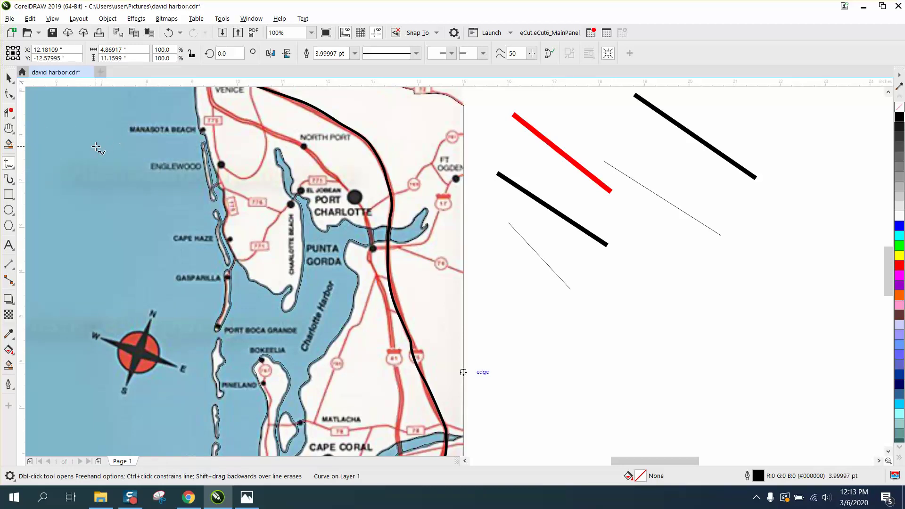
Step: Adjust the curve handle of the traced highway's node at the northern shoreline near Punta Gorda to smooth the kink between the traced sections
{"action": "key", "text": "z"}
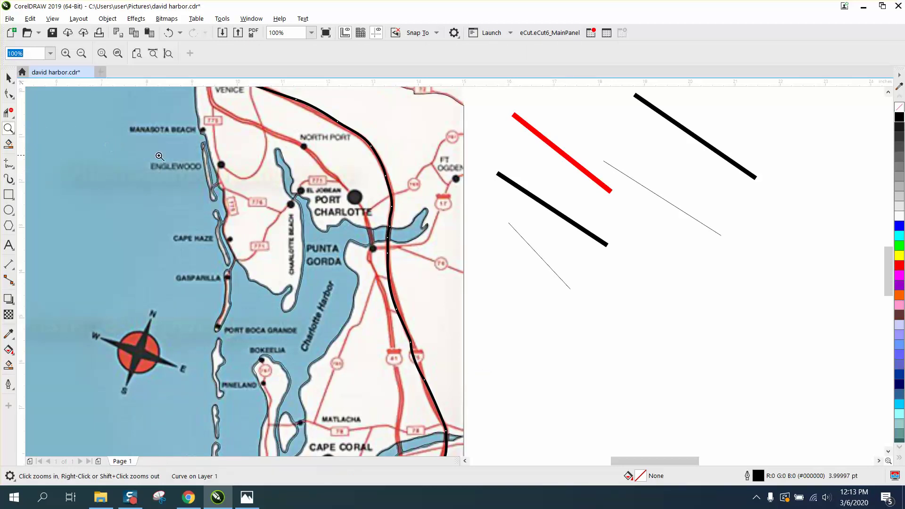
{"action": "left_click_drag", "start_coordinate": [434, 264], "coordinate": [433, 265]}
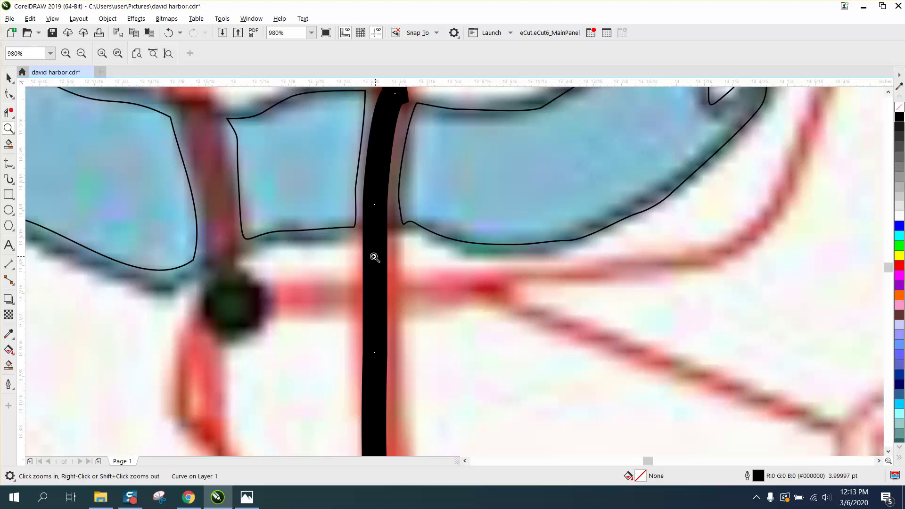
{"action": "left_click_drag", "start_coordinate": [354, 160], "coordinate": [399, 184]}
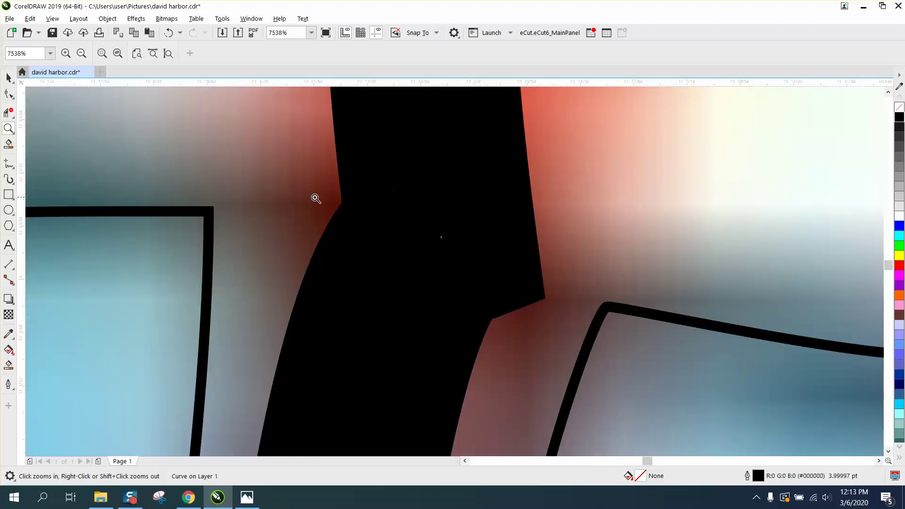
{"action": "left_click", "coordinate": [8, 94]}
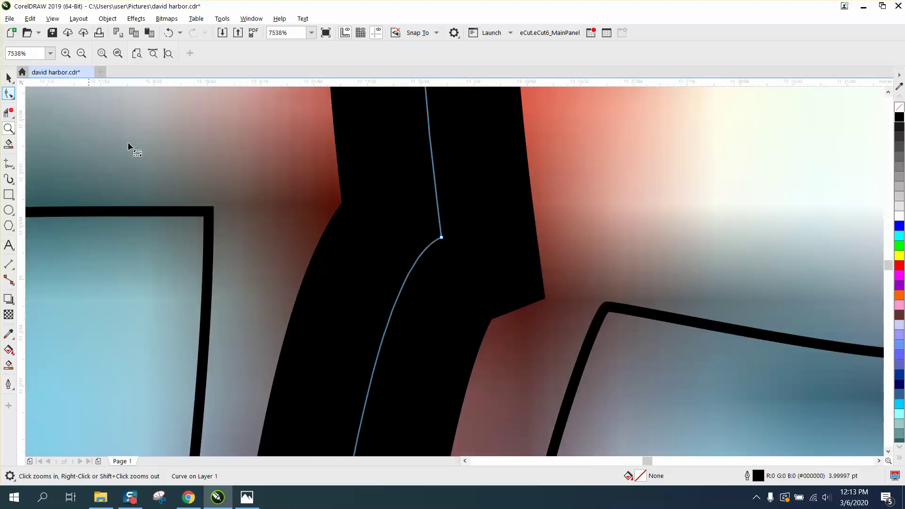
{"action": "left_click", "coordinate": [447, 244]}
{"action": "scroll", "coordinate": [421, 241], "scroll_direction": "down", "scroll_amount": 2}
{"action": "scroll", "coordinate": [421, 241], "scroll_direction": "down", "scroll_amount": 1}
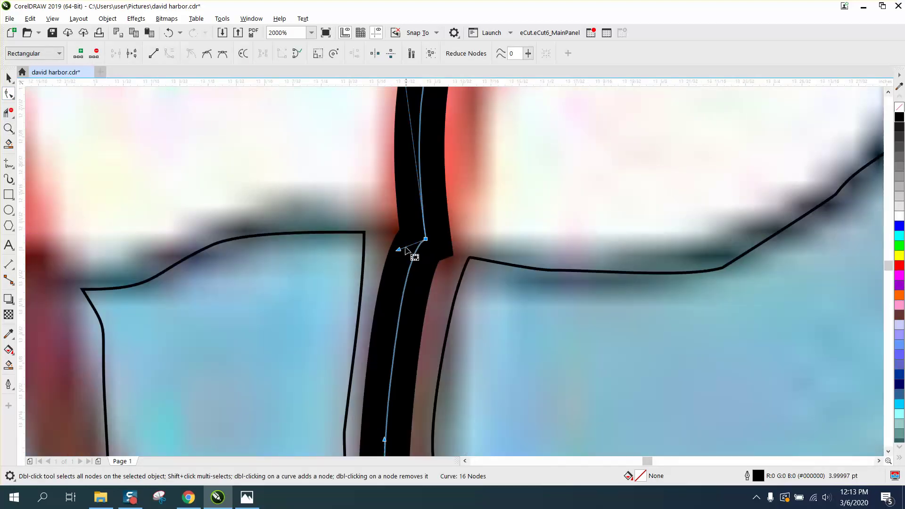
{"action": "left_click_drag", "start_coordinate": [401, 254], "coordinate": [422, 240]}
{"action": "scroll", "coordinate": [415, 233], "scroll_direction": "down", "scroll_amount": 1}
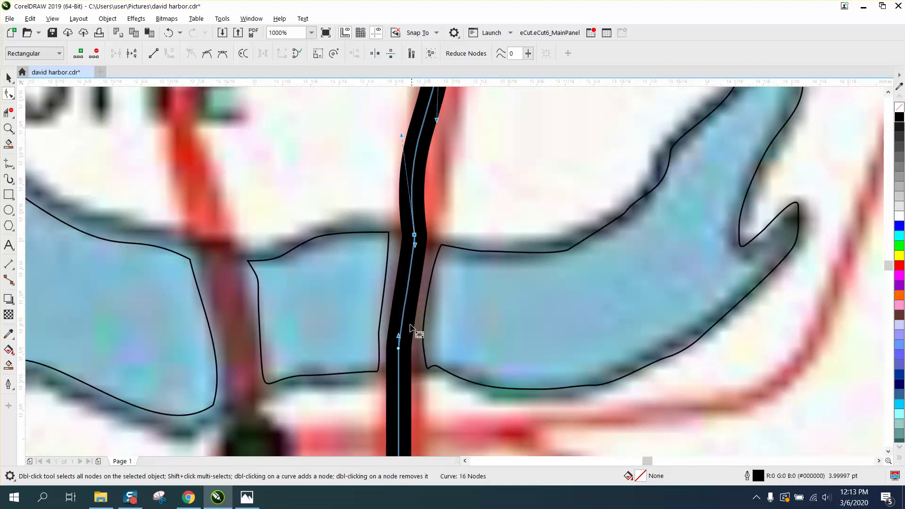
Step: Bend the traced highway's segments between Punta Gorda and the route 75 shield to follow the road beneath
{"action": "scroll", "coordinate": [408, 286], "scroll_direction": "down", "scroll_amount": 1}
{"action": "scroll", "coordinate": [397, 273], "scroll_direction": "down", "scroll_amount": 1}
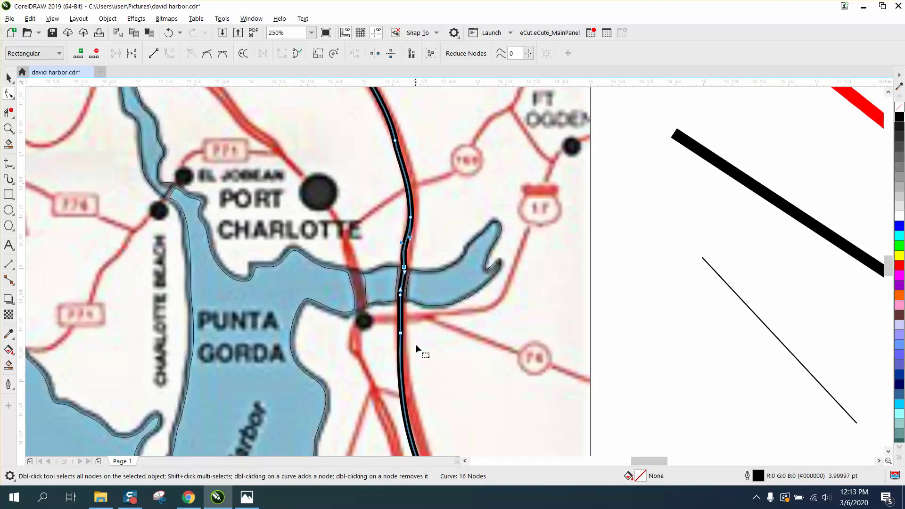
{"action": "scroll", "coordinate": [411, 340], "scroll_direction": "down", "scroll_amount": 1}
{"action": "left_click", "coordinate": [9, 128]}
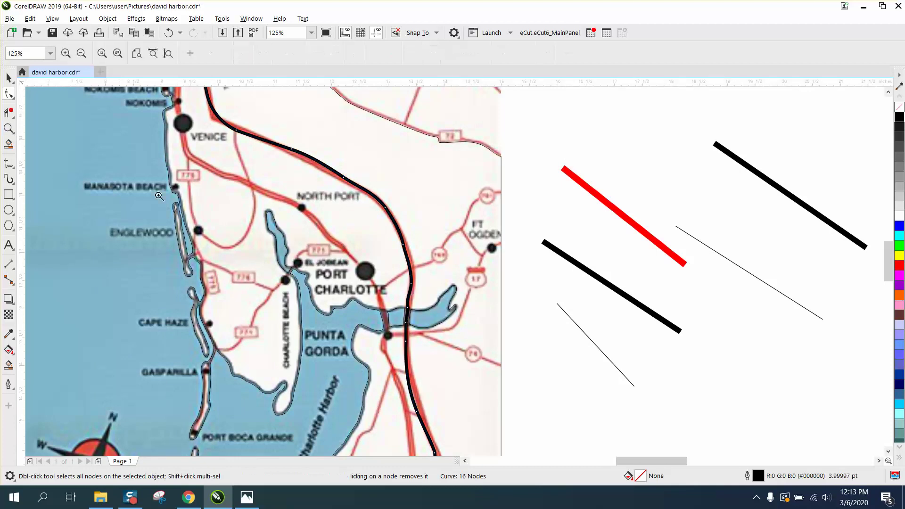
{"action": "scroll", "coordinate": [246, 228], "scroll_direction": "down", "scroll_amount": 1}
{"action": "left_click_drag", "start_coordinate": [402, 360], "coordinate": [421, 367]}
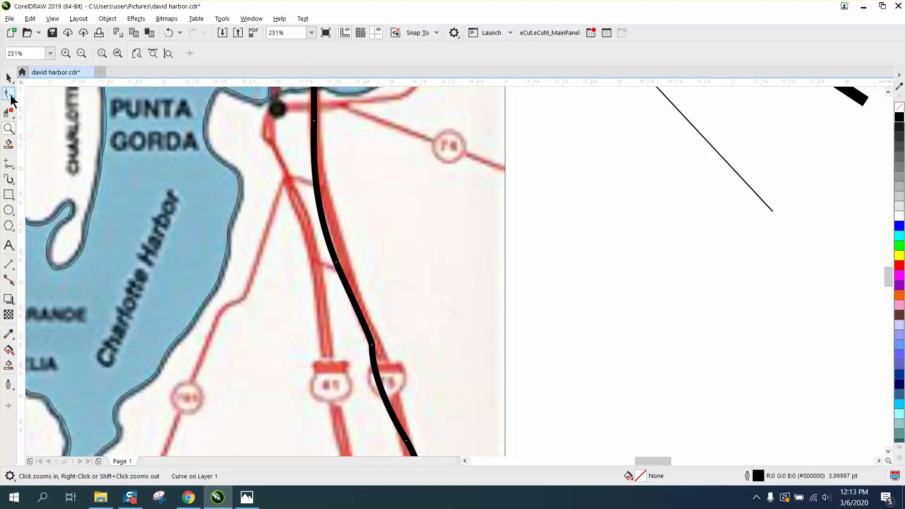
{"action": "left_click", "coordinate": [9, 93]}
{"action": "left_click", "coordinate": [345, 259]}
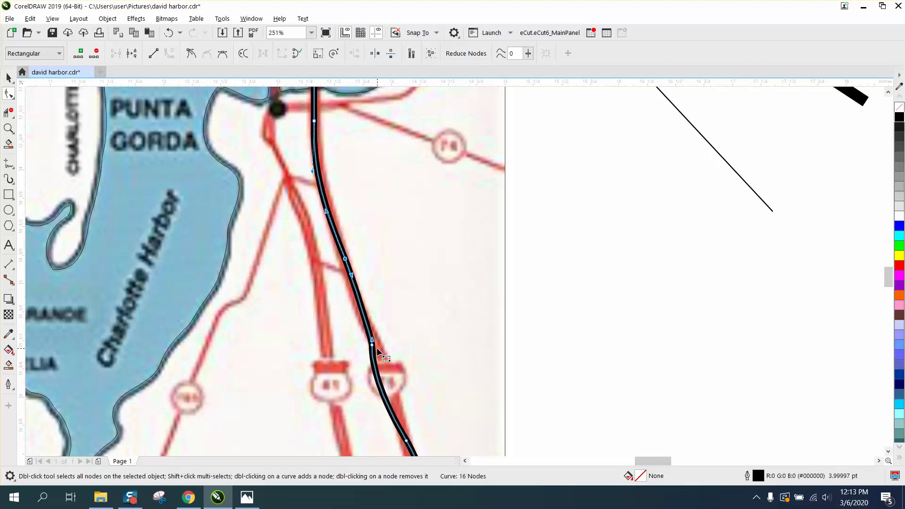
{"action": "left_click_drag", "start_coordinate": [373, 348], "coordinate": [383, 372]}
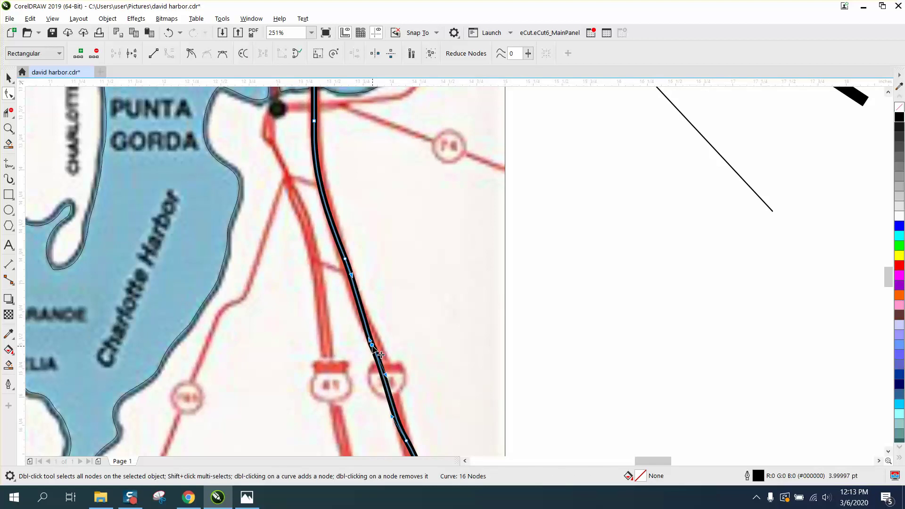
Step: Bend the highway curve between the route 75 shield and route 78 onto the road, and shift its end node farther southwest
{"action": "scroll", "coordinate": [383, 341], "scroll_direction": "down", "scroll_amount": 2}
{"action": "scroll", "coordinate": [396, 375], "scroll_direction": "down", "scroll_amount": 2}
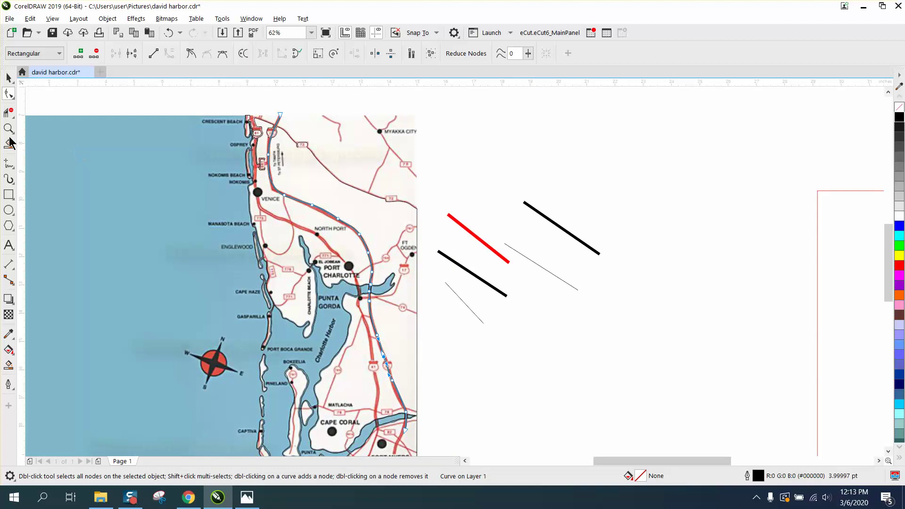
{"action": "key", "text": "z"}
{"action": "right_click", "coordinate": [339, 343]}
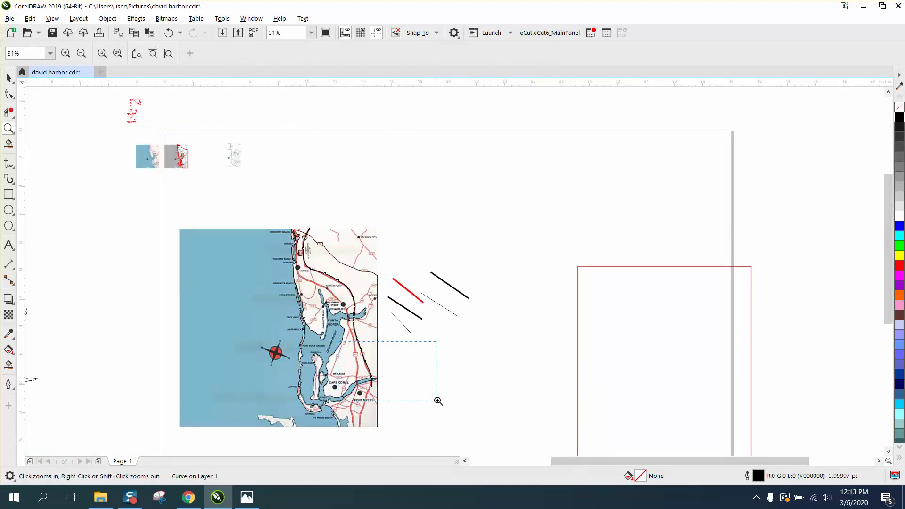
{"action": "left_click_drag", "start_coordinate": [339, 342], "coordinate": [438, 401]}
{"action": "left_click", "coordinate": [8, 93]}
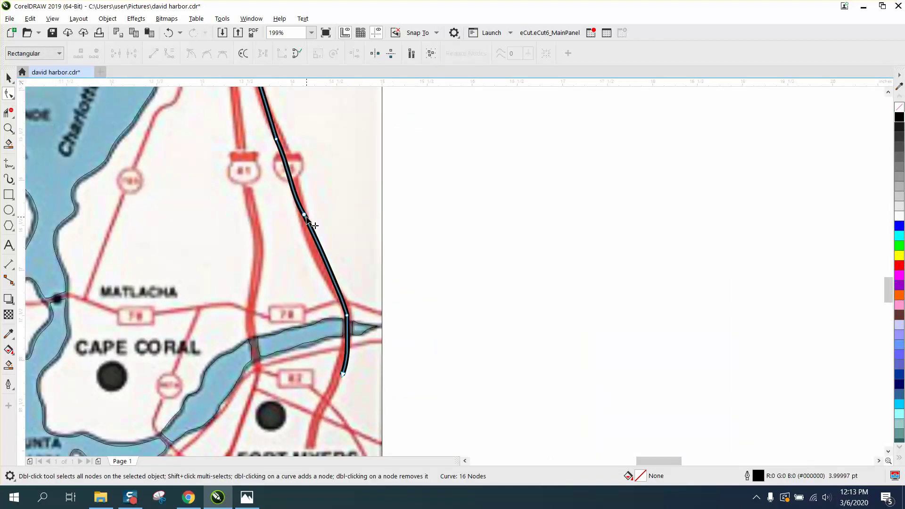
{"action": "left_click_drag", "start_coordinate": [308, 222], "coordinate": [310, 241]}
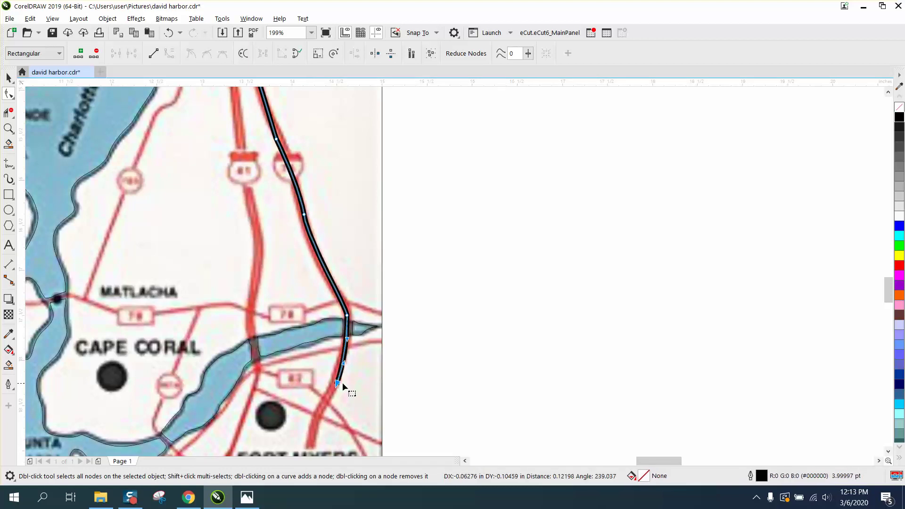
Step: Extend the traced highway from its end node past Fort Myers to the map's southern edge, making the curve about 4.87 by 14 inches
{"action": "scroll", "coordinate": [343, 383], "scroll_direction": "down", "scroll_amount": 2}
{"action": "scroll", "coordinate": [361, 372], "scroll_direction": "down", "scroll_amount": 1}
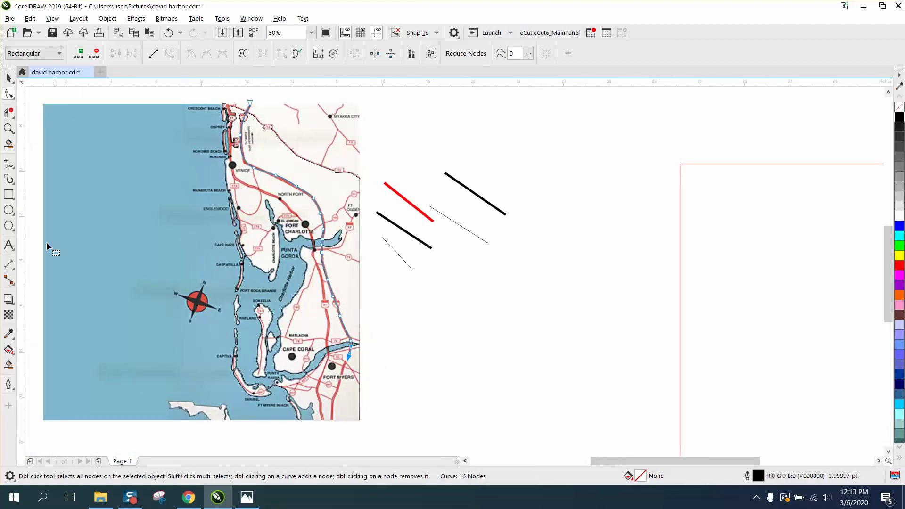
{"action": "left_click", "coordinate": [8, 128]}
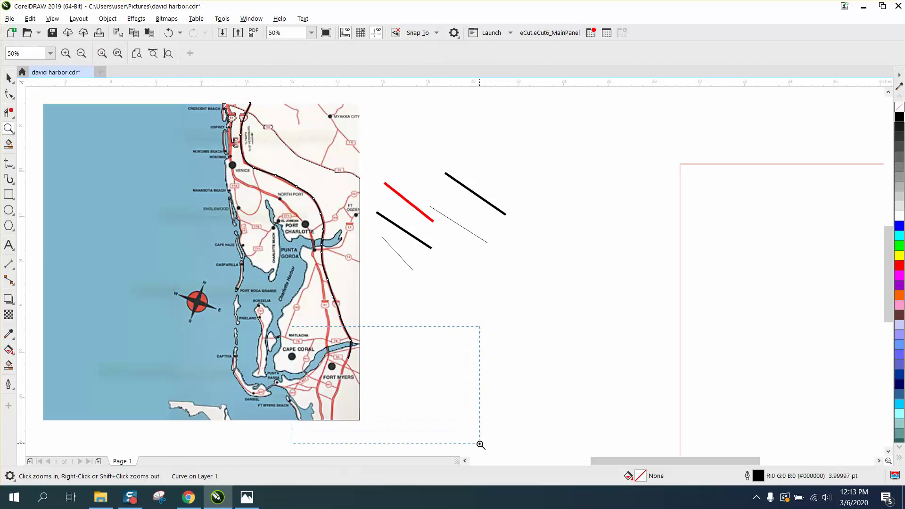
{"action": "left_click_drag", "start_coordinate": [292, 326], "coordinate": [481, 445]}
{"action": "left_click", "coordinate": [9, 93]}
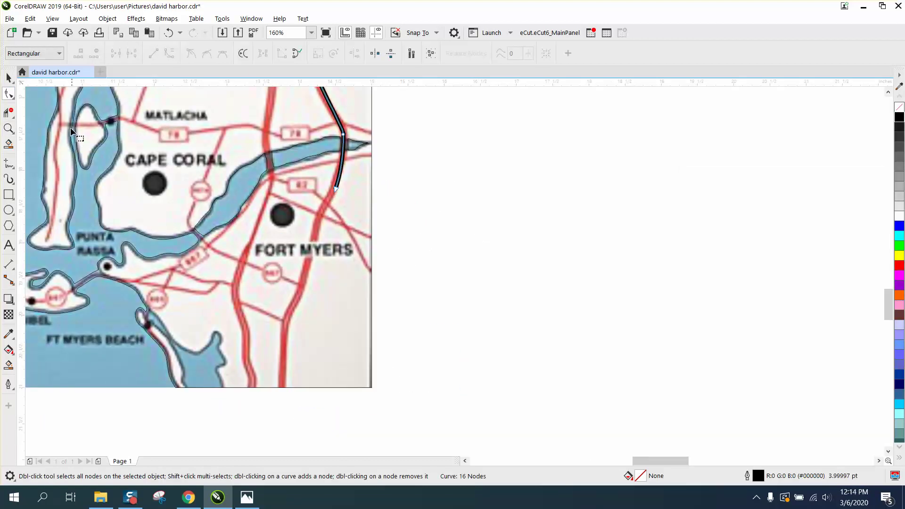
{"action": "left_click", "coordinate": [14, 101]}
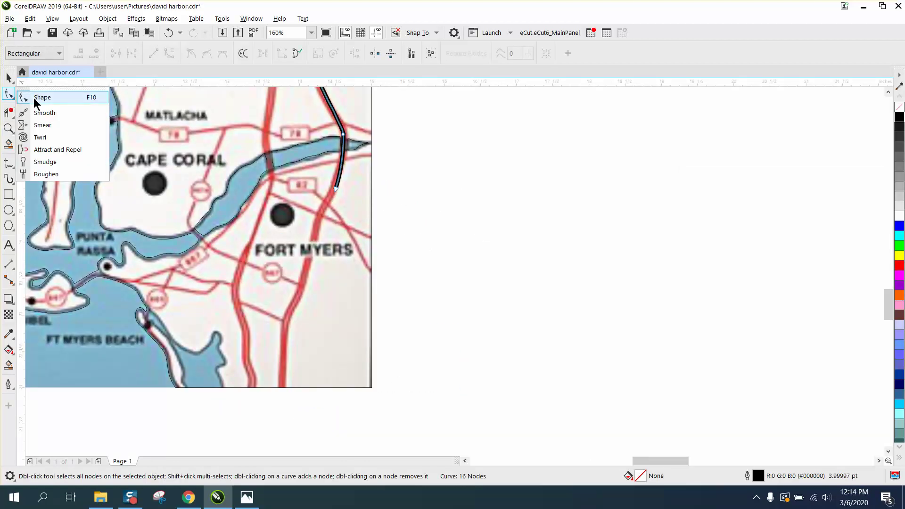
{"action": "left_click", "coordinate": [36, 95]}
{"action": "left_click_drag", "start_coordinate": [338, 189], "coordinate": [286, 316]}
{"action": "double_click", "coordinate": [291, 319]}
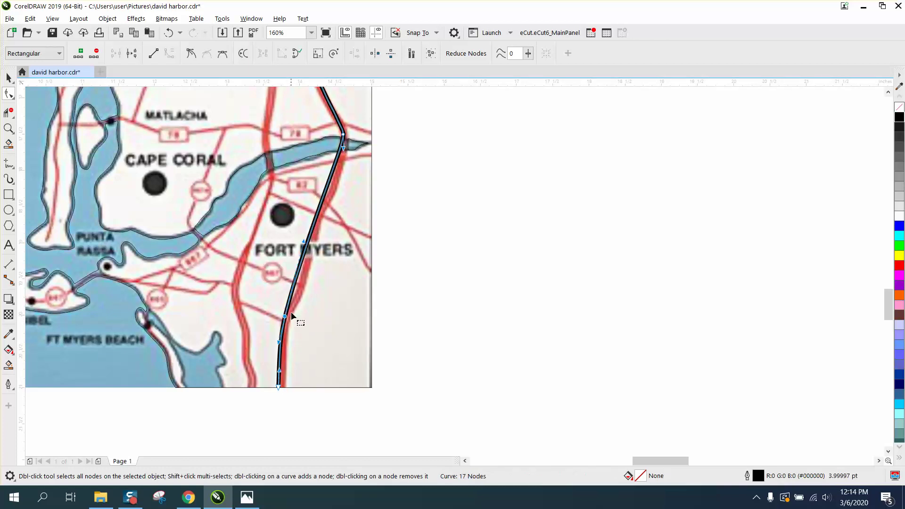
Step: Add a node to the highway curve southeast of Fort Myers and bend the adjoining segments onto the road
{"action": "left_click", "coordinate": [304, 254]}
{"action": "left_click_drag", "start_coordinate": [303, 255], "coordinate": [308, 270]}
{"action": "left_click_drag", "start_coordinate": [330, 222], "coordinate": [322, 220]}
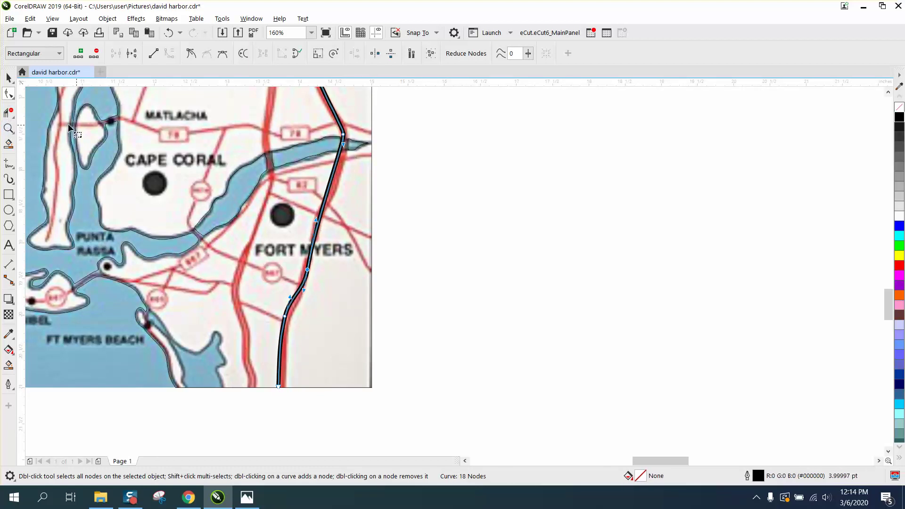
Step: Add a node to the highway curve at the river crossing northeast of Fort Myers and fit the curve between the two water shapes
{"action": "left_click", "coordinate": [8, 128]}
{"action": "left_click_drag", "start_coordinate": [325, 126], "coordinate": [350, 149]}
{"action": "left_click", "coordinate": [8, 94]}
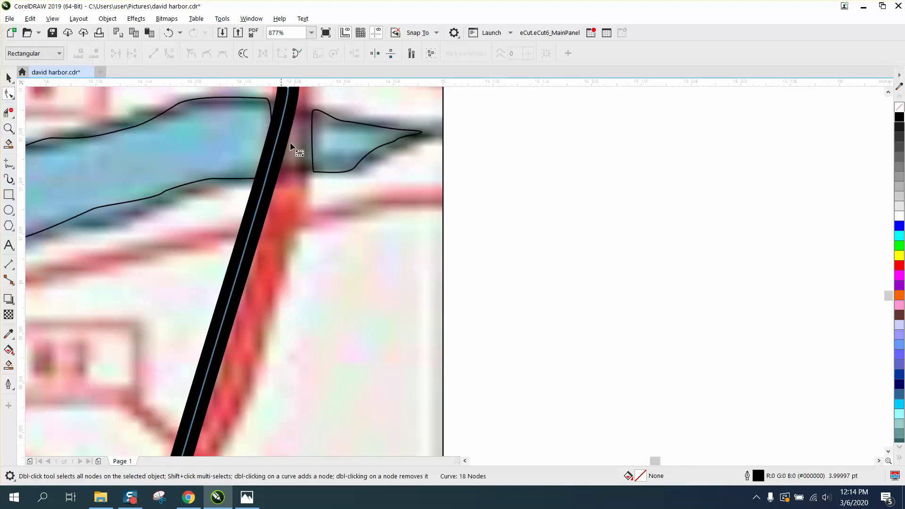
{"action": "left_click_drag", "start_coordinate": [265, 183], "coordinate": [283, 197]}
Step: Examine the completed highway trace against the whole map, including the southern roads, the coastline and the compass area
{"action": "scroll", "coordinate": [282, 194], "scroll_direction": "down", "scroll_amount": 2}
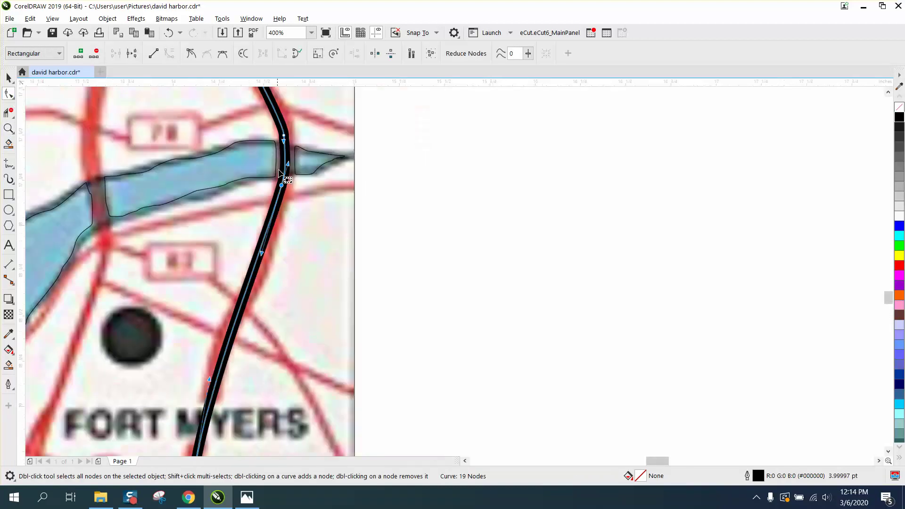
{"action": "scroll", "coordinate": [318, 178], "scroll_direction": "down", "scroll_amount": 2}
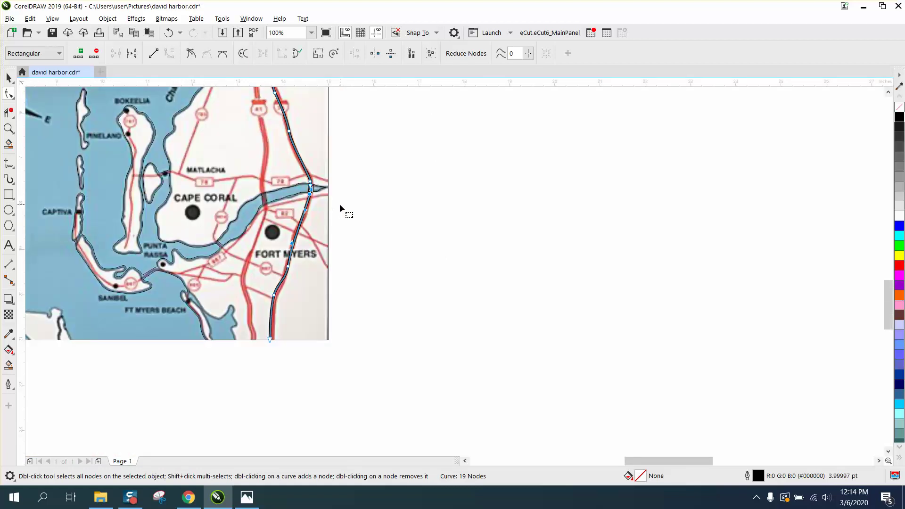
{"action": "scroll", "coordinate": [349, 207], "scroll_direction": "down", "scroll_amount": 2}
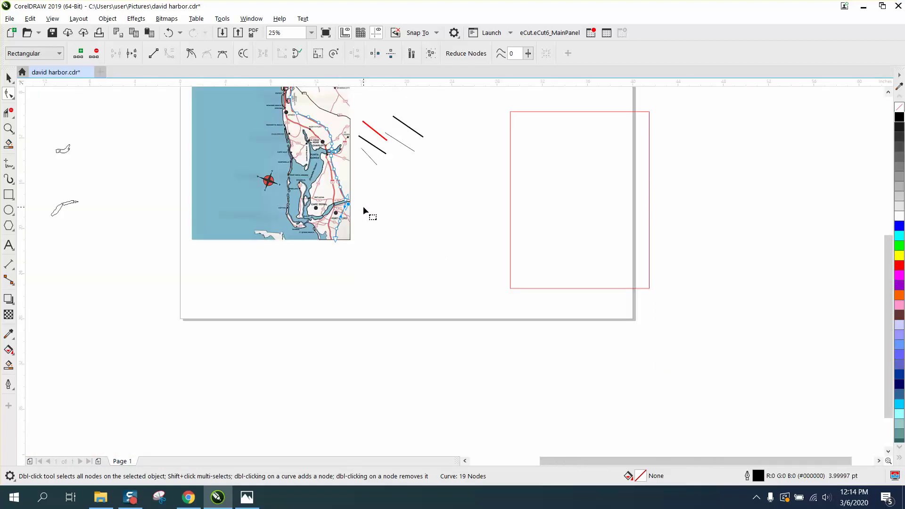
{"action": "left_click", "coordinate": [9, 128]}
{"action": "left_click_drag", "start_coordinate": [428, 234], "coordinate": [423, 232]}
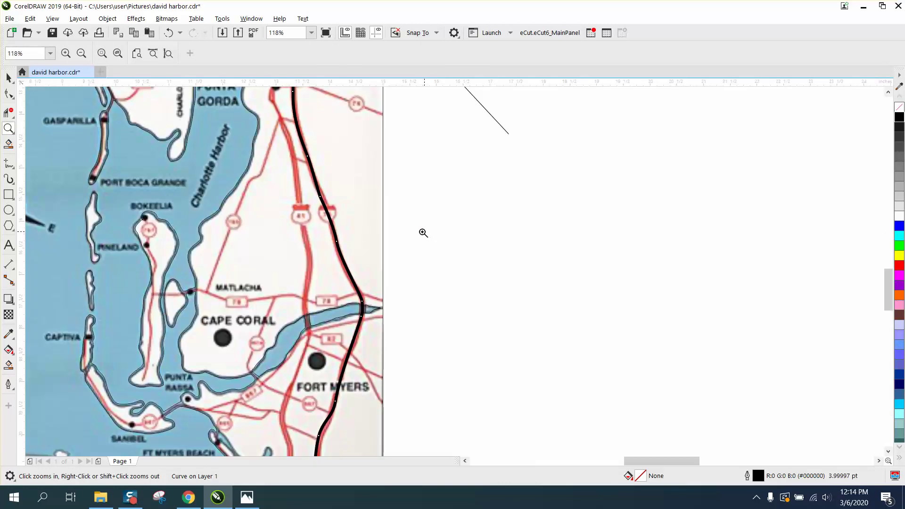
{"action": "right_click", "coordinate": [404, 241]}
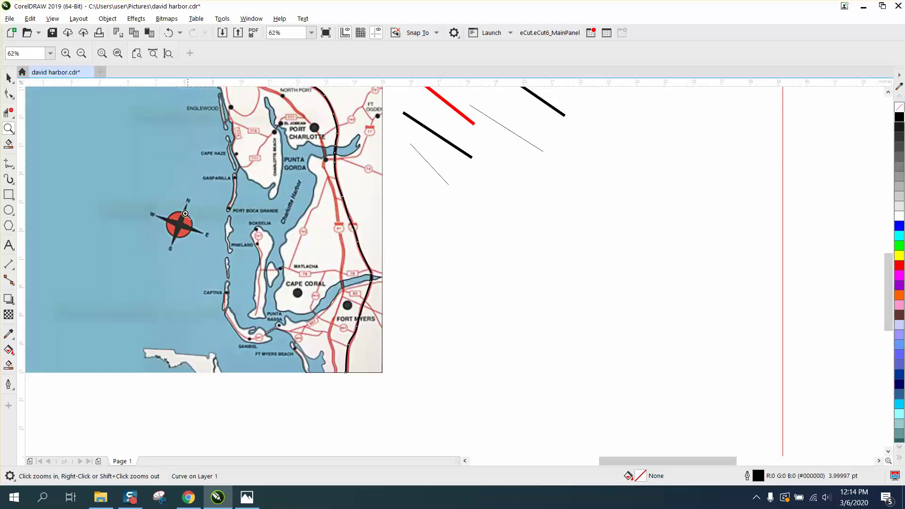
{"action": "right_click", "coordinate": [347, 233]}
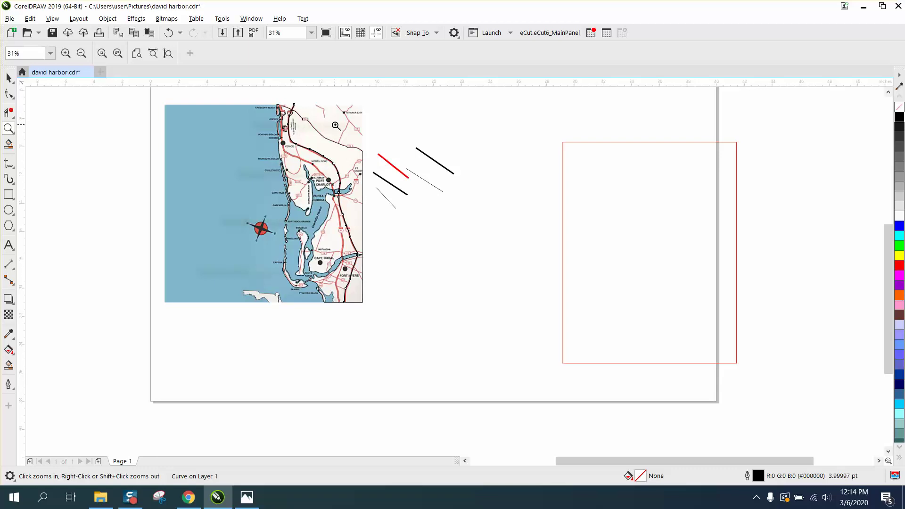
{"action": "left_click", "coordinate": [8, 77]}
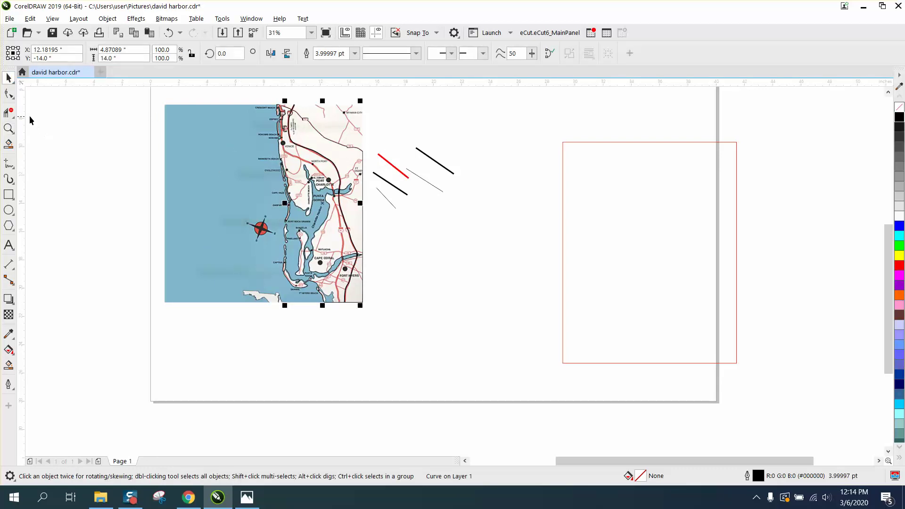
{"action": "left_click", "coordinate": [8, 129]}
{"action": "left_click_drag", "start_coordinate": [349, 266], "coordinate": [348, 266]}
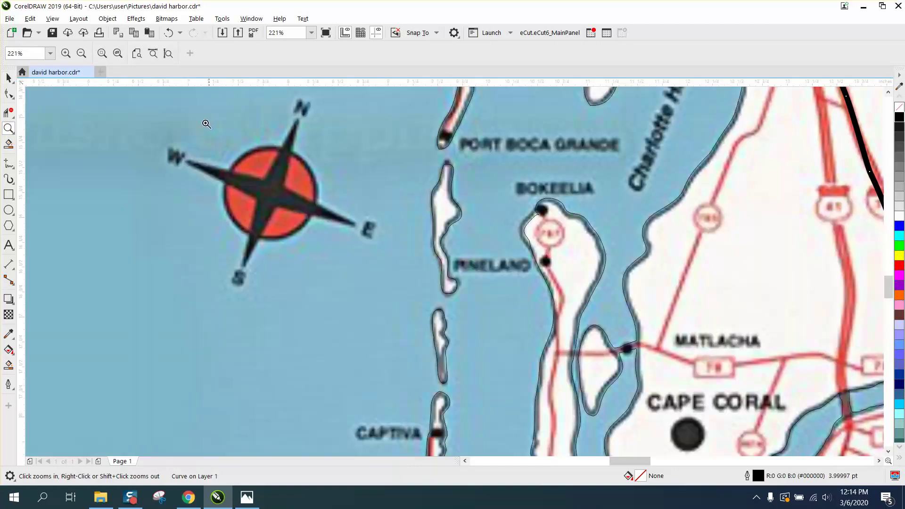
{"action": "right_click", "coordinate": [207, 170]}
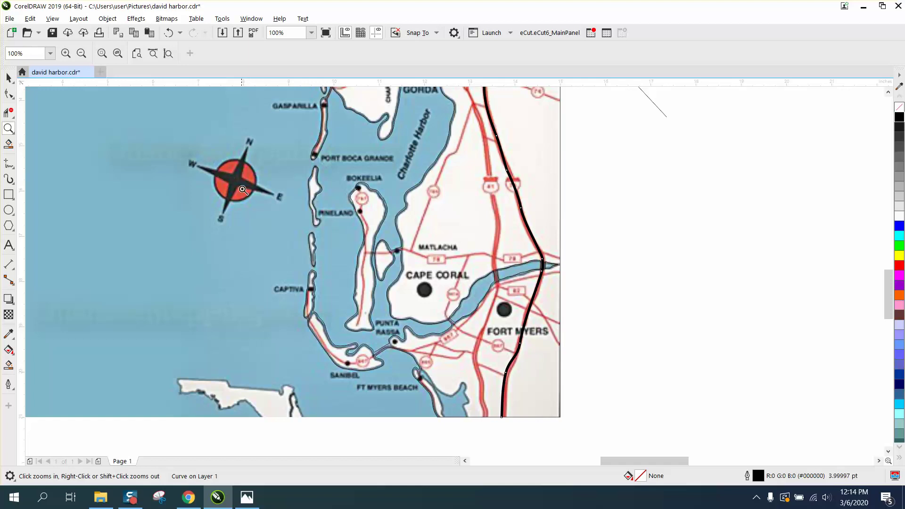
{"action": "scroll", "coordinate": [248, 192], "scroll_direction": "down", "scroll_amount": 1}
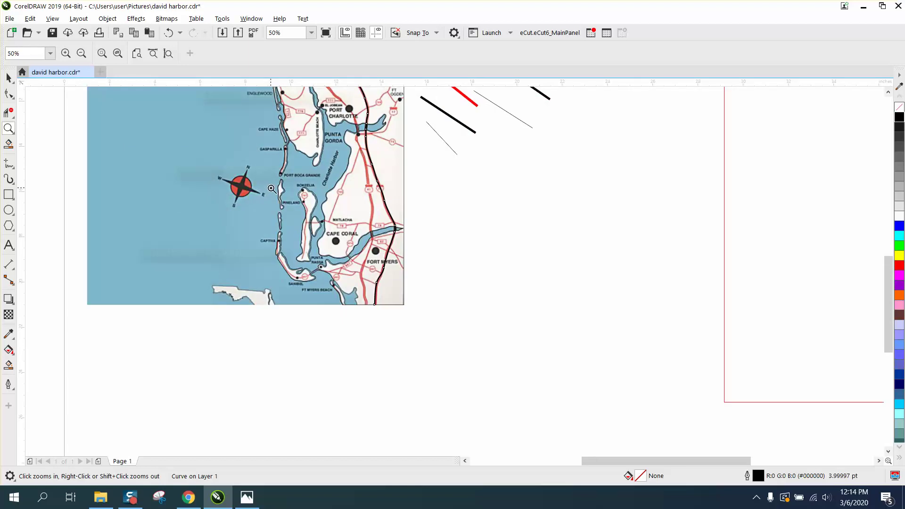
{"action": "scroll", "coordinate": [273, 188], "scroll_direction": "down", "scroll_amount": 1}
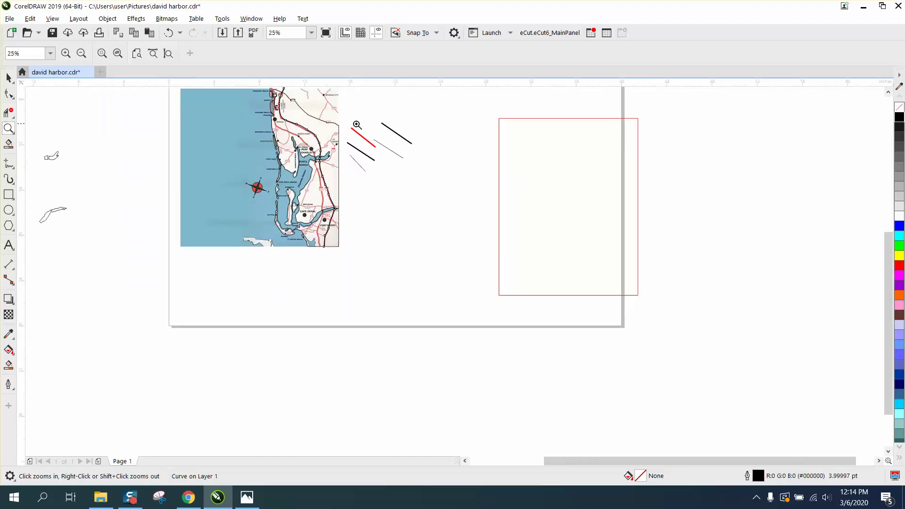
Step: Add the two-line Arial text "PORT CHARLOTTE" beside the highway, northeast of the original city label, and scale it to about 14.8 pt
{"action": "left_click_drag", "start_coordinate": [380, 172], "coordinate": [381, 172]}
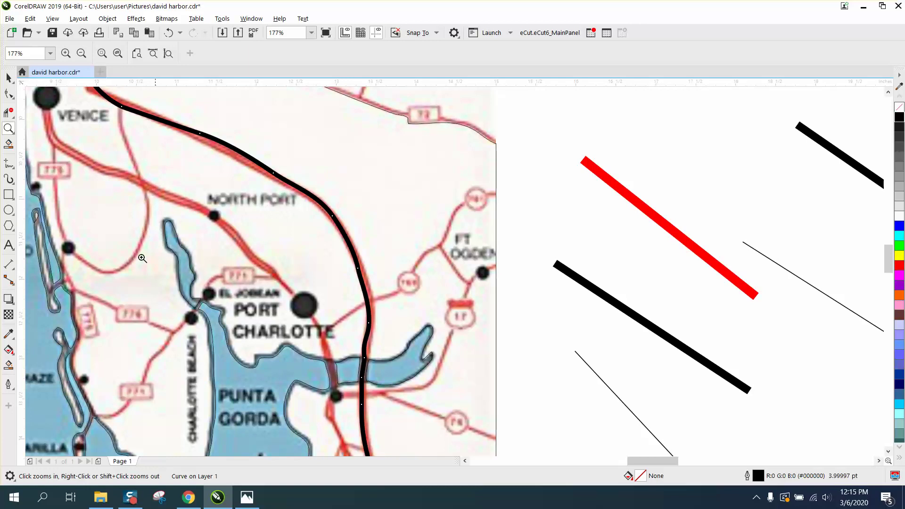
{"action": "left_click", "coordinate": [9, 245]}
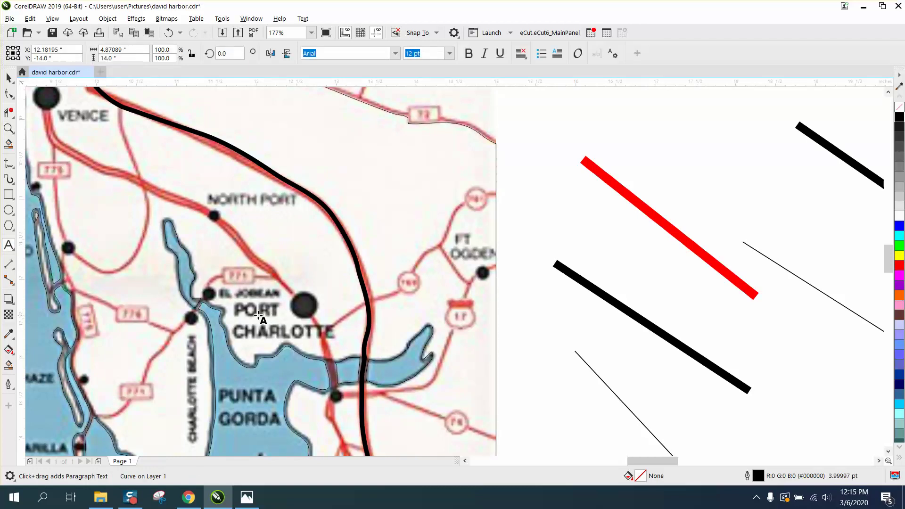
{"action": "left_click", "coordinate": [325, 262]}
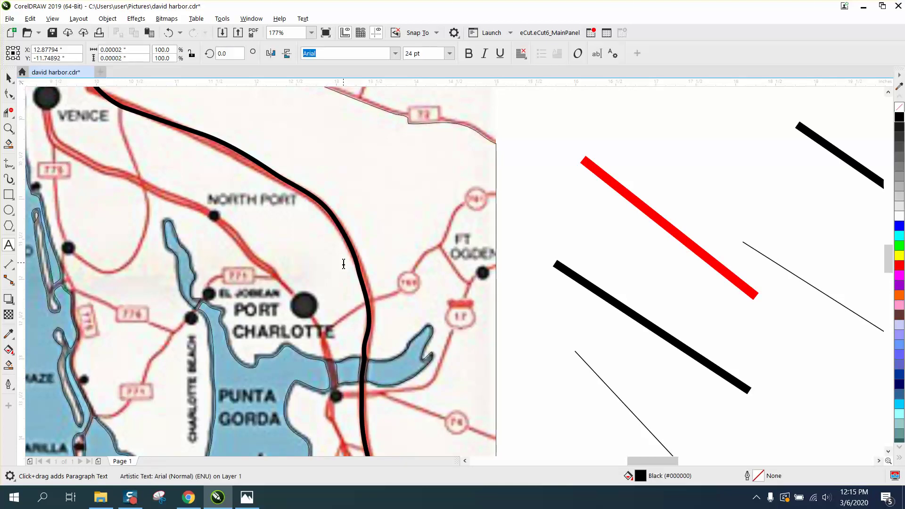
{"action": "type", "text": "PORT "}
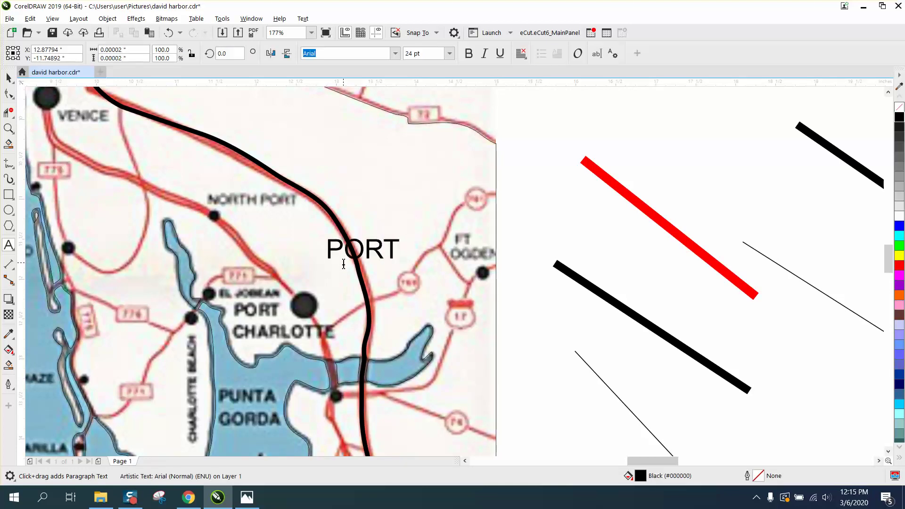
{"action": "type", "text": "CHAR"}
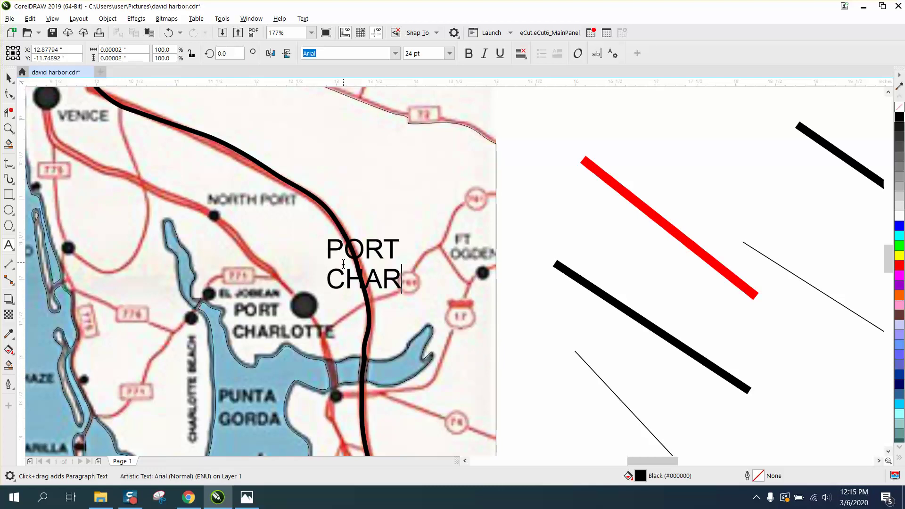
{"action": "type", "text": "LOTTE"}
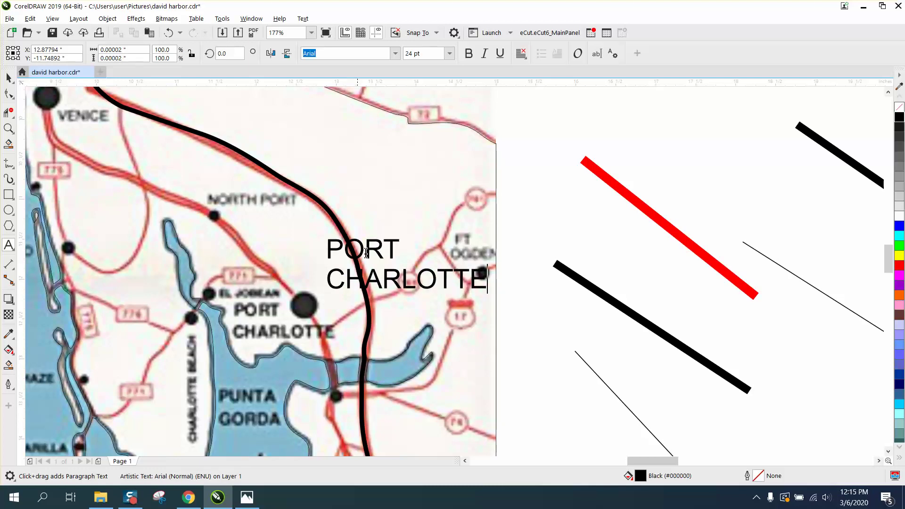
{"action": "key", "text": "Escape"}
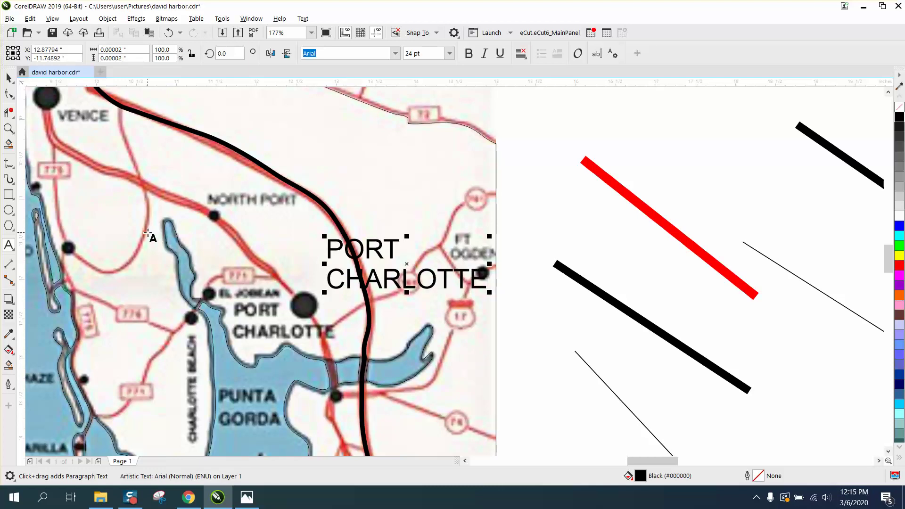
{"action": "left_click", "coordinate": [10, 78]}
{"action": "left_click_drag", "start_coordinate": [489, 238], "coordinate": [438, 265]}
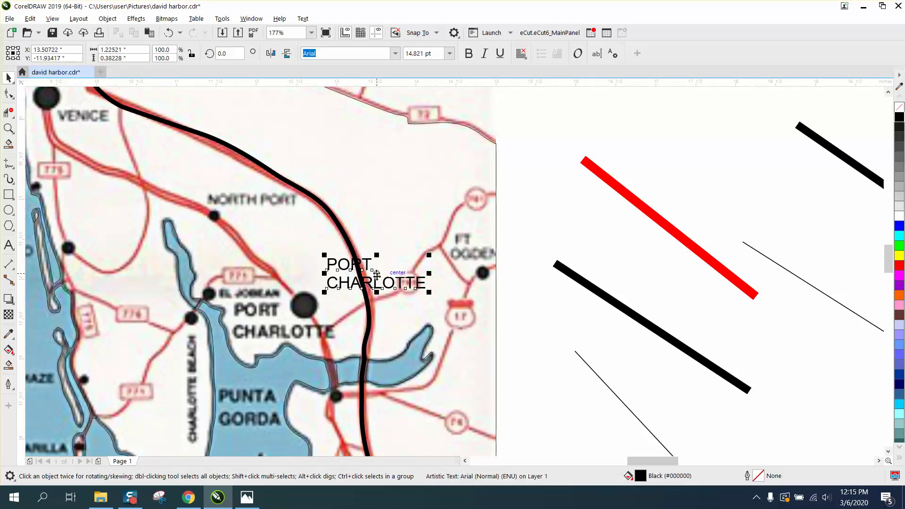
Step: Move the "PORT CHARLOTTE" text onto the original city label and scale it down to about 11 pt
{"action": "left_click_drag", "start_coordinate": [377, 278], "coordinate": [283, 324]}
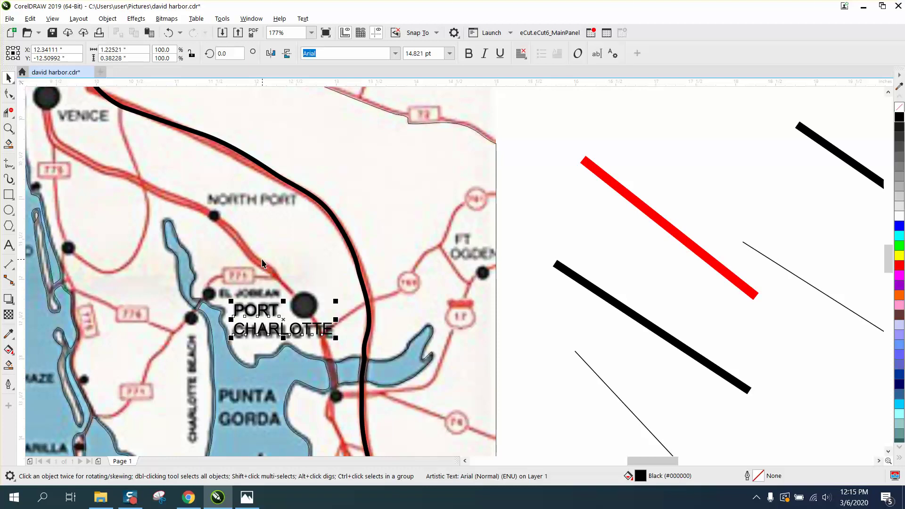
{"action": "left_click", "coordinate": [9, 128]}
{"action": "left_click_drag", "start_coordinate": [193, 268], "coordinate": [410, 375]}
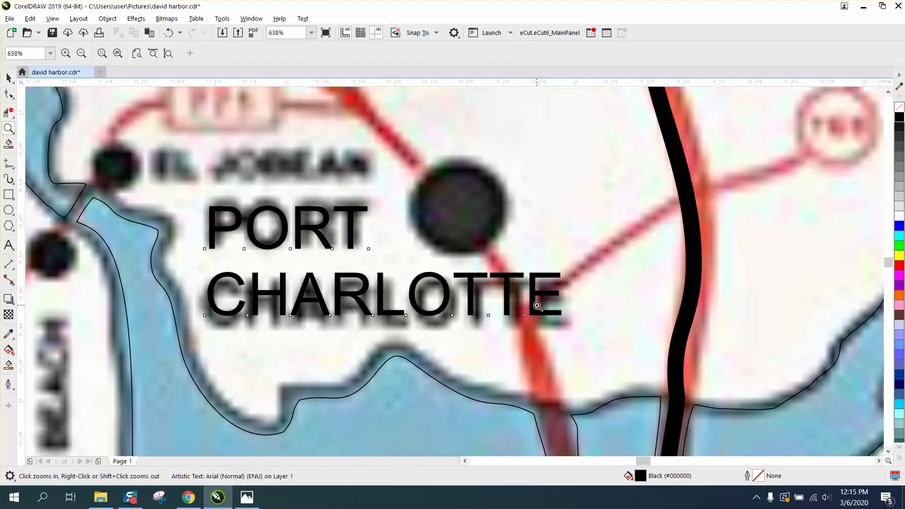
{"action": "left_click", "coordinate": [9, 78]}
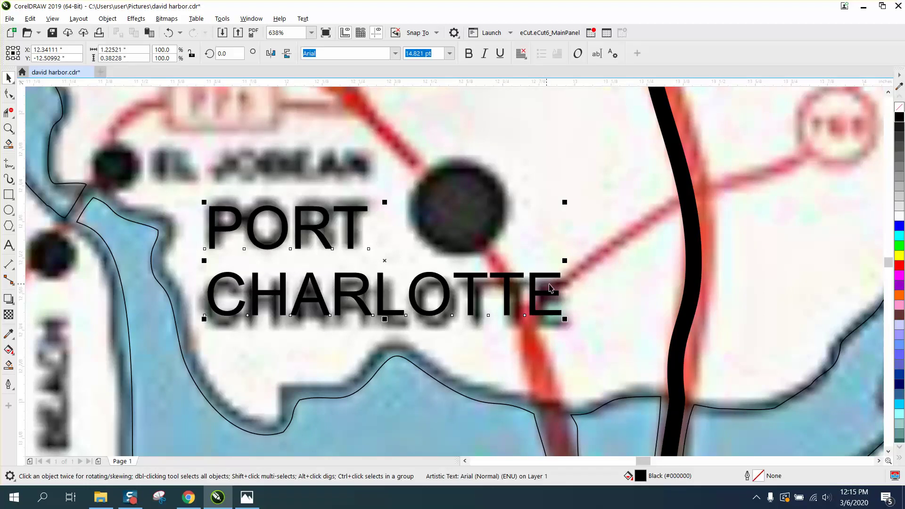
{"action": "left_click_drag", "start_coordinate": [567, 322], "coordinate": [475, 293]}
{"action": "left_click_drag", "start_coordinate": [341, 258], "coordinate": [341, 266]}
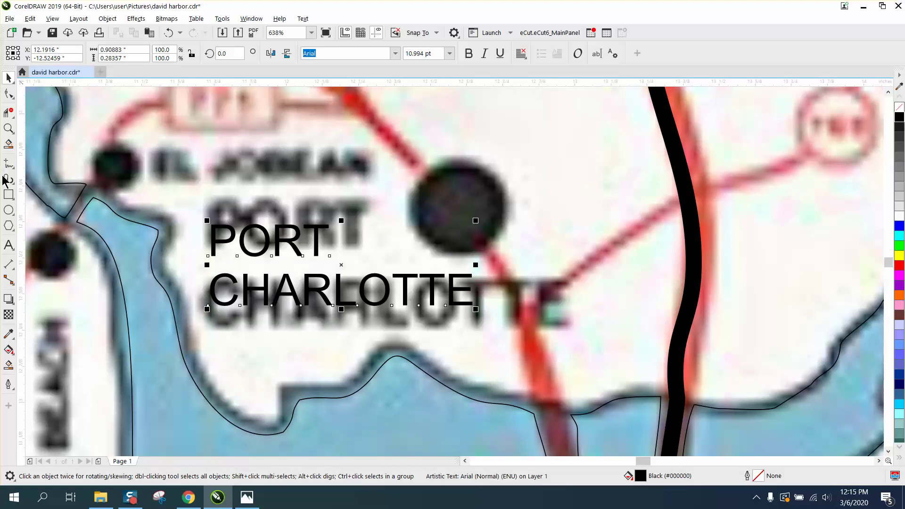
{"action": "left_click", "coordinate": [8, 210]}
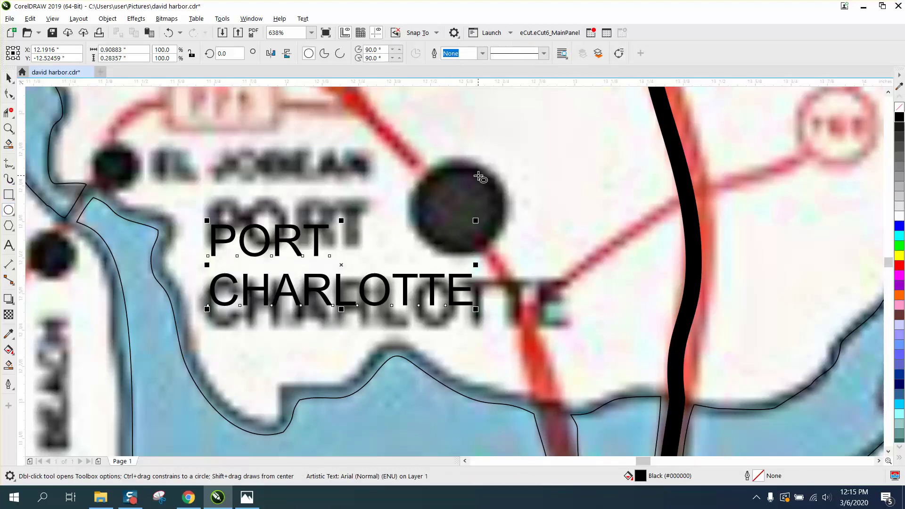
{"action": "left_click_drag", "start_coordinate": [492, 174], "coordinate": [404, 248]}
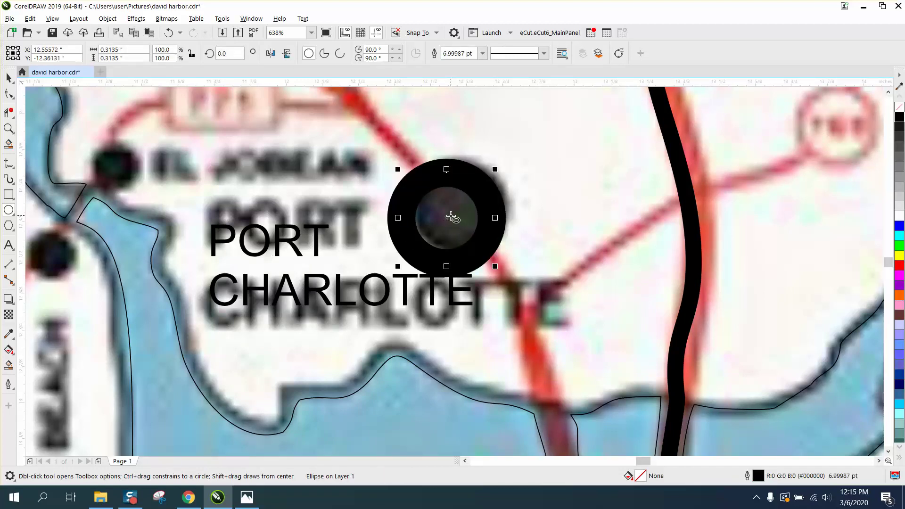
{"action": "key", "text": "space"}
{"action": "left_click_drag", "start_coordinate": [458, 207], "coordinate": [464, 206]}
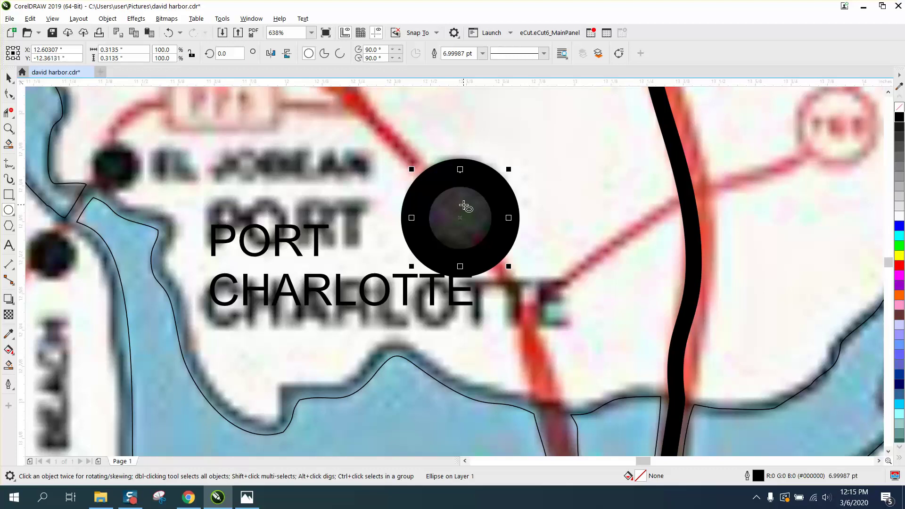
{"action": "key", "text": "Delete"}
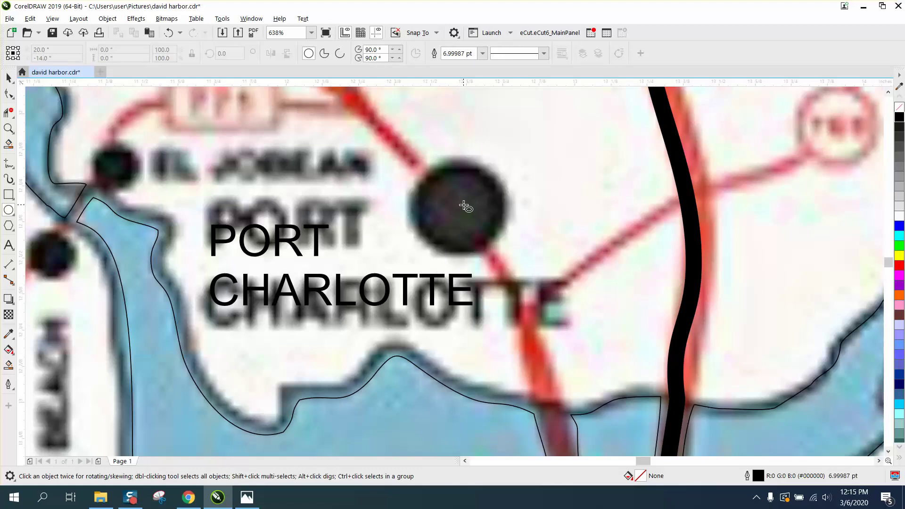
Step: Change the document's default outline for graphic objects to a red hairline
{"action": "left_click", "coordinate": [9, 78]}
{"action": "double_click", "coordinate": [762, 474]}
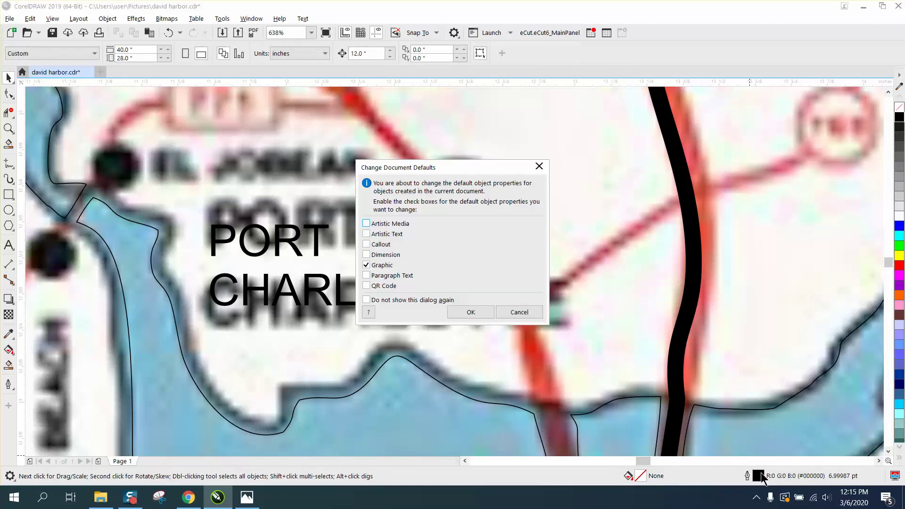
{"action": "left_click", "coordinate": [469, 313]}
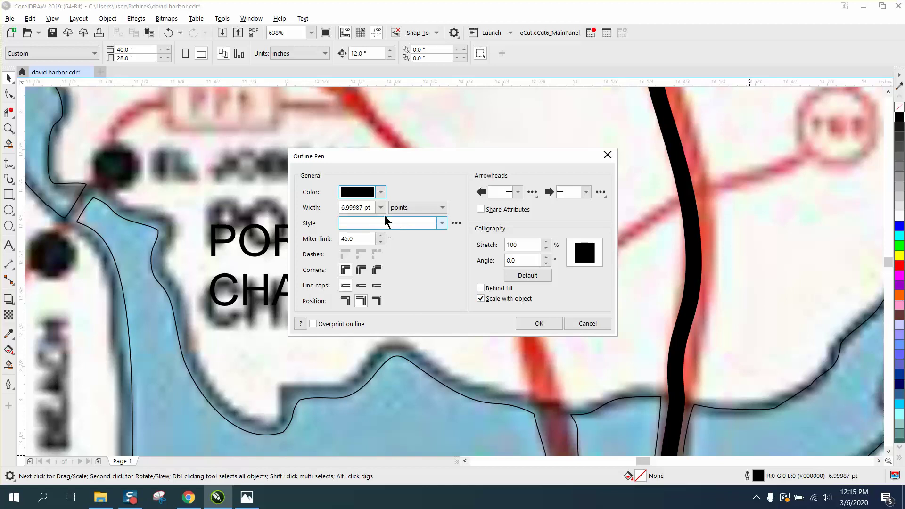
{"action": "left_click", "coordinate": [379, 208]}
{"action": "left_click", "coordinate": [360, 212]}
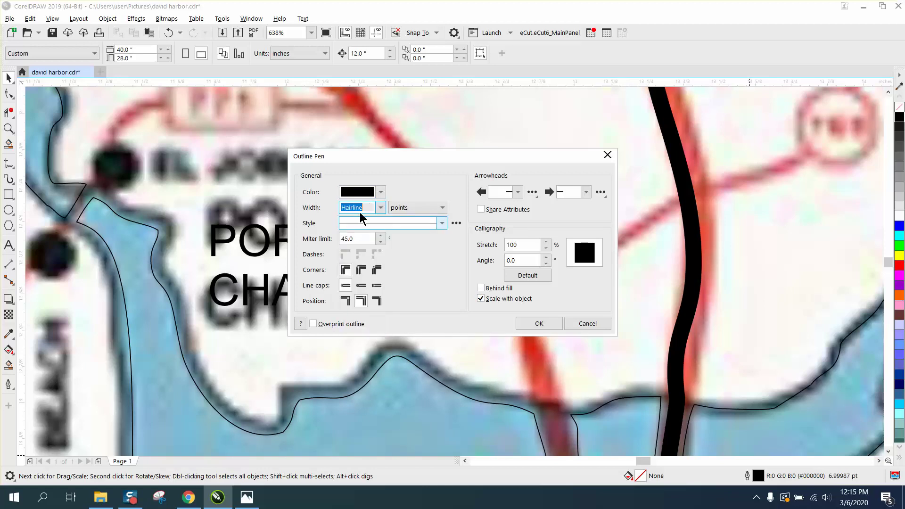
{"action": "left_click", "coordinate": [381, 192]}
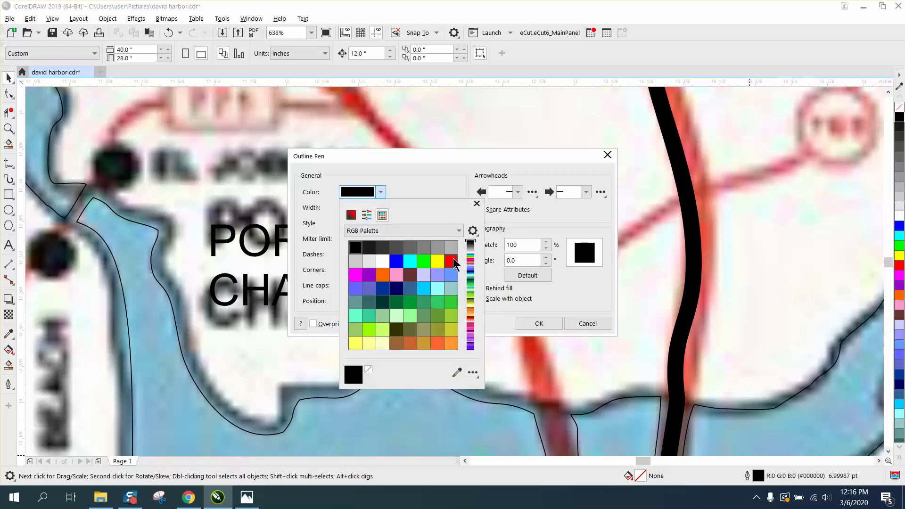
{"action": "left_click", "coordinate": [452, 260]}
{"action": "left_click", "coordinate": [539, 326]}
{"action": "left_click", "coordinate": [539, 325]}
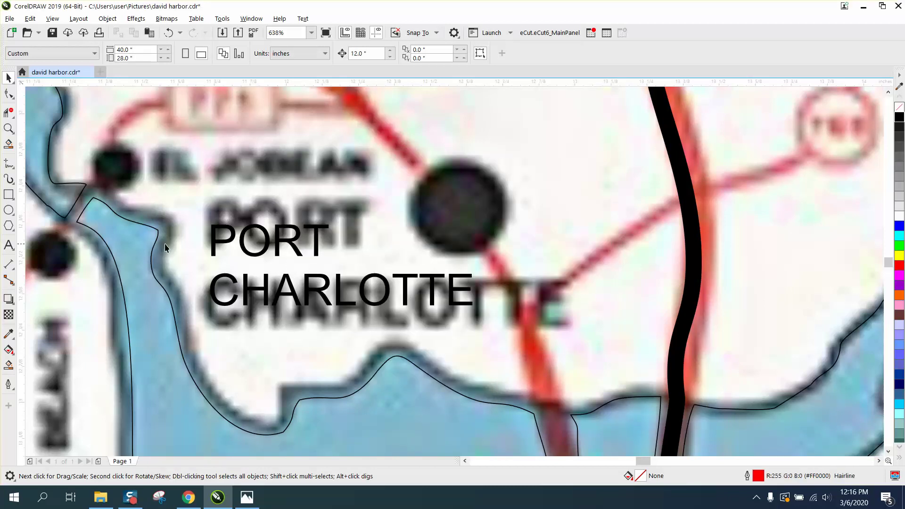
Step: Draw a circle about 0.31 inch wide over the Port Charlotte city dot, filled black with no outline, and center it on the dot
{"action": "left_click", "coordinate": [9, 210]}
{"action": "left_click_drag", "start_coordinate": [503, 179], "coordinate": [461, 211]}
{"action": "key", "text": "space"}
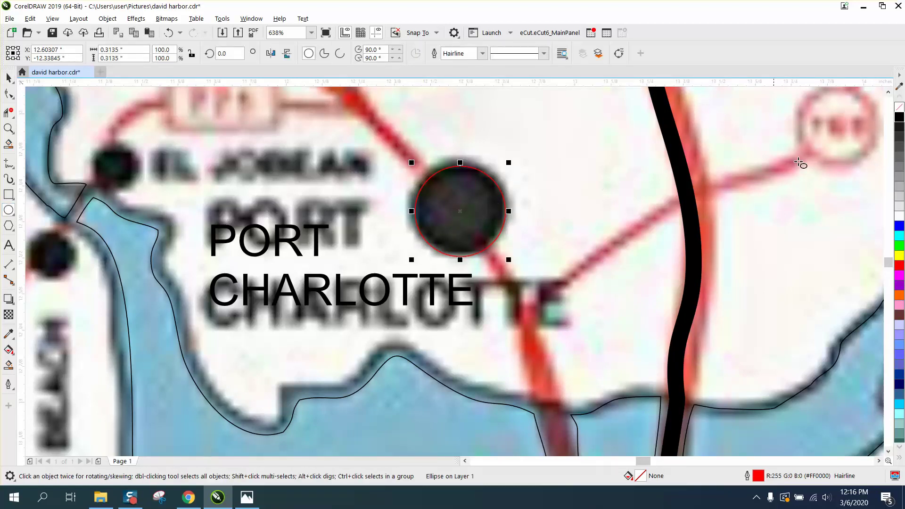
{"action": "left_click", "coordinate": [900, 121]}
{"action": "right_click", "coordinate": [899, 108]}
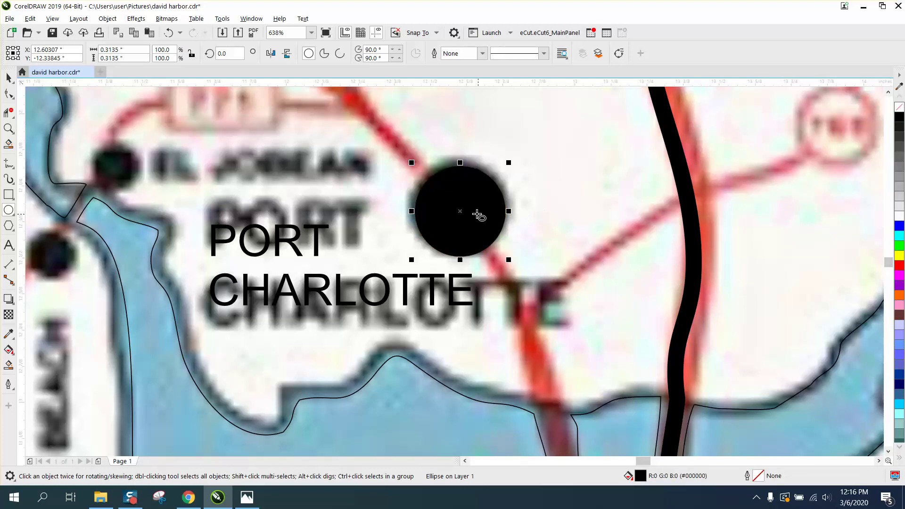
{"action": "left_click", "coordinate": [8, 78]}
{"action": "left_click_drag", "start_coordinate": [460, 211], "coordinate": [458, 205]}
Step: Unlock all locked objects in the drawing
{"action": "scroll", "coordinate": [483, 219], "scroll_direction": "down", "scroll_amount": 6}
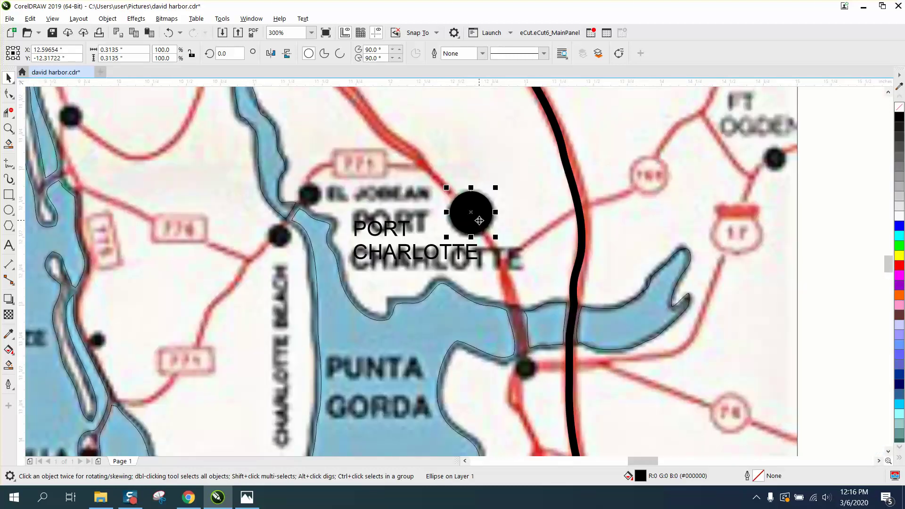
{"action": "scroll", "coordinate": [483, 231], "scroll_direction": "down", "scroll_amount": 2}
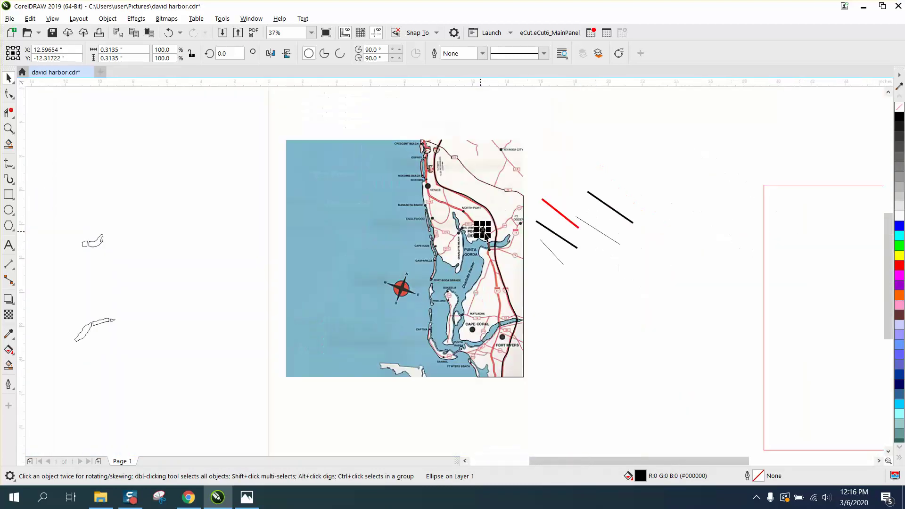
{"action": "left_click", "coordinate": [149, 106]}
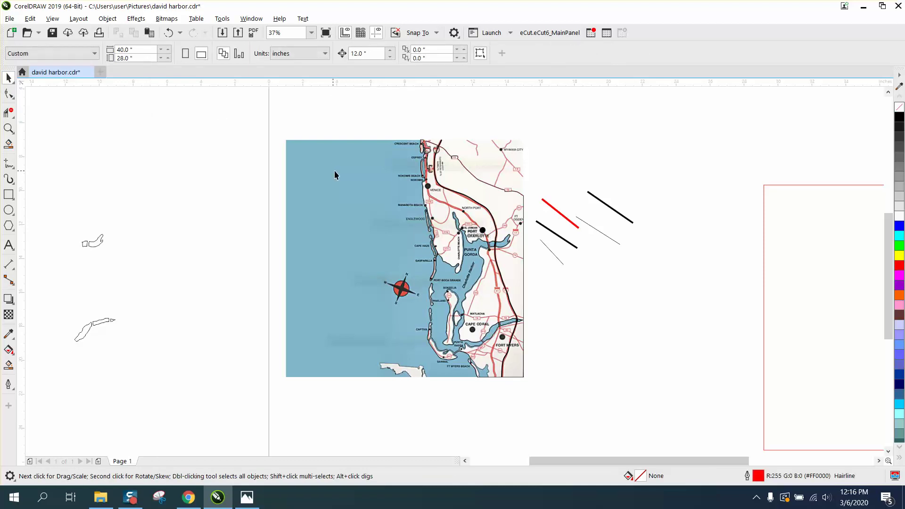
{"action": "left_click", "coordinate": [104, 19]}
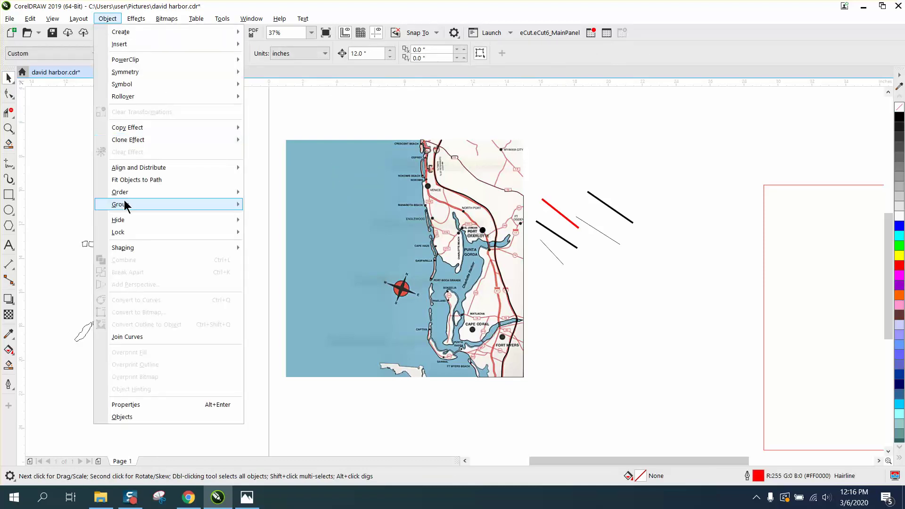
{"action": "mouse_move", "coordinate": [135, 231]}
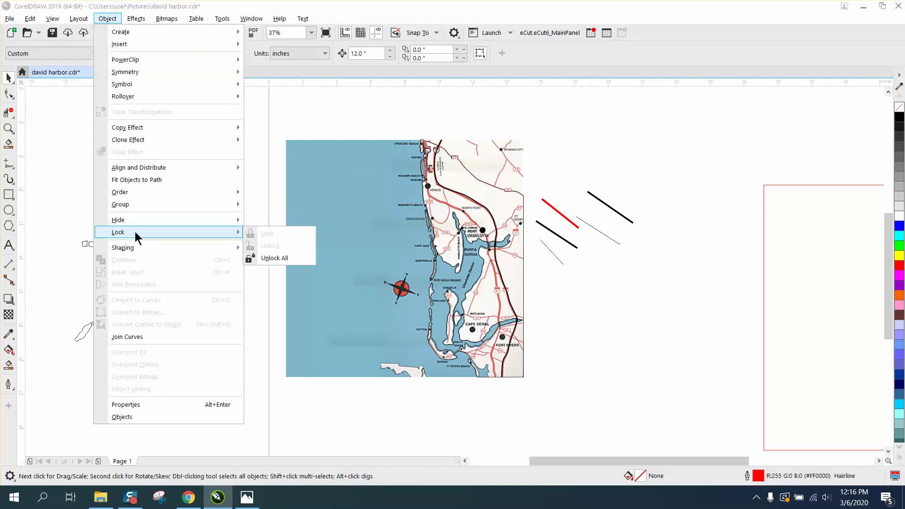
{"action": "left_click", "coordinate": [260, 257]}
Step: Delete the stray outlines beside the page and shift the map image 12 inches left, off the vector tracing
{"action": "left_click_drag", "start_coordinate": [60, 209], "coordinate": [63, 282]}
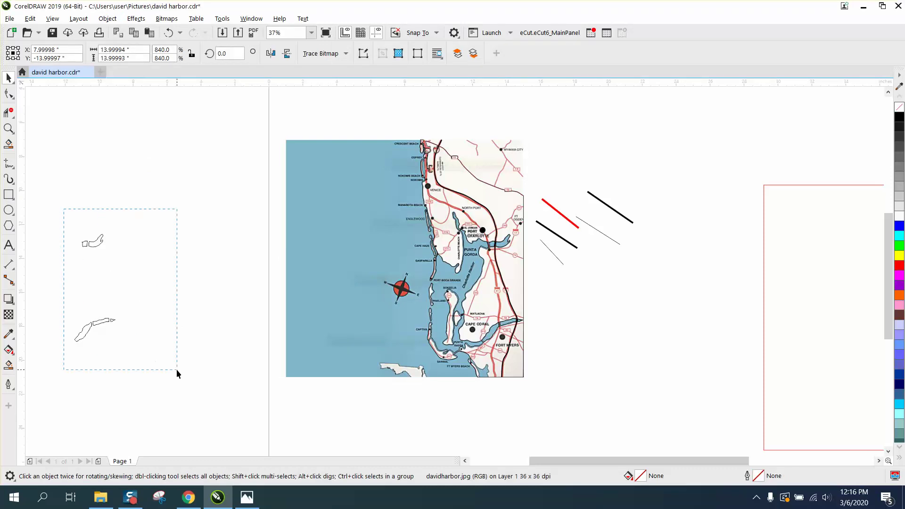
{"action": "left_click_drag", "start_coordinate": [176, 370], "coordinate": [185, 366]}
{"action": "key", "text": "Delete"}
{"action": "left_click", "coordinate": [305, 267]}
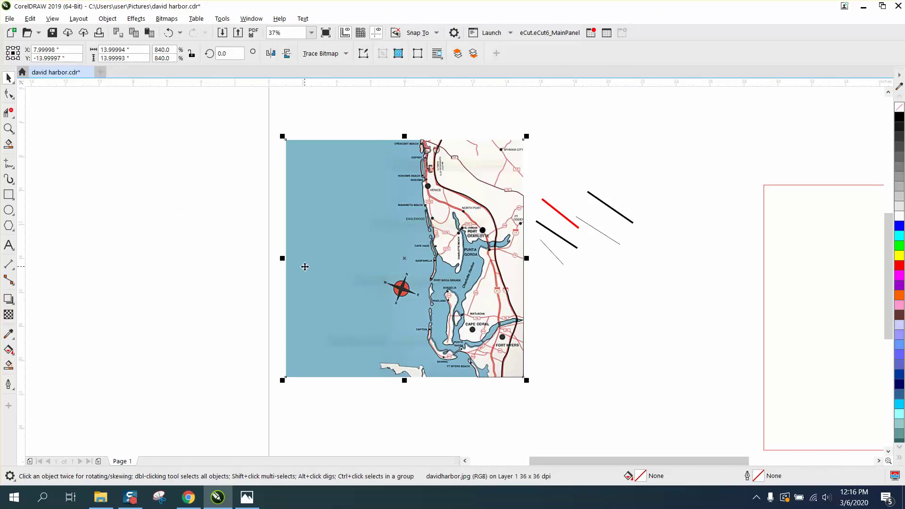
{"action": "key", "text": "Left"}
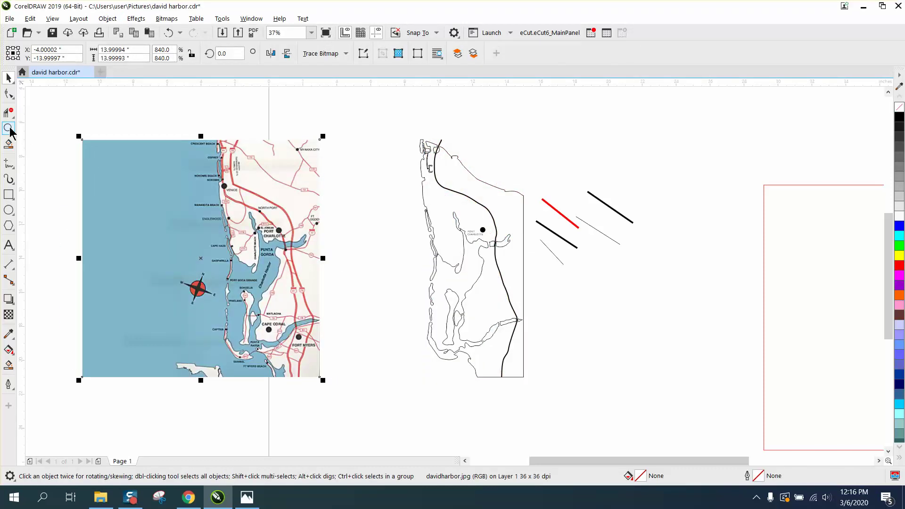
Step: Examine the separated vector trace around the Port Charlotte label and its northern road outlines, comparing them with the original map
{"action": "left_click", "coordinate": [9, 129]}
{"action": "left_click_drag", "start_coordinate": [445, 214], "coordinate": [525, 259]}
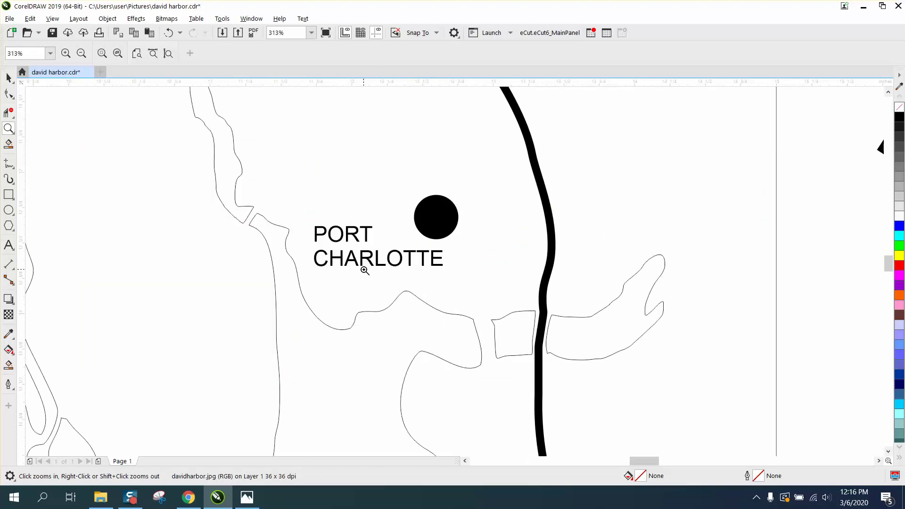
{"action": "right_click", "coordinate": [396, 273]}
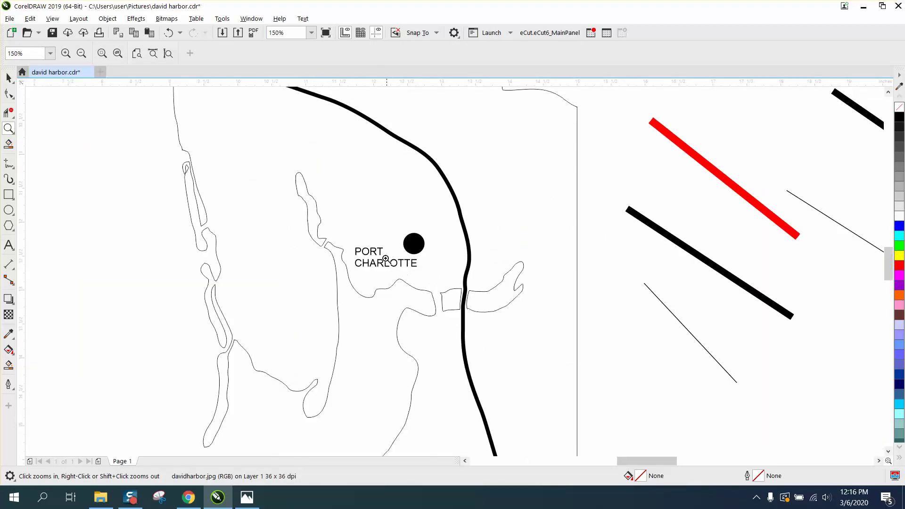
{"action": "right_click", "coordinate": [365, 250]}
{"action": "right_click", "coordinate": [366, 250]}
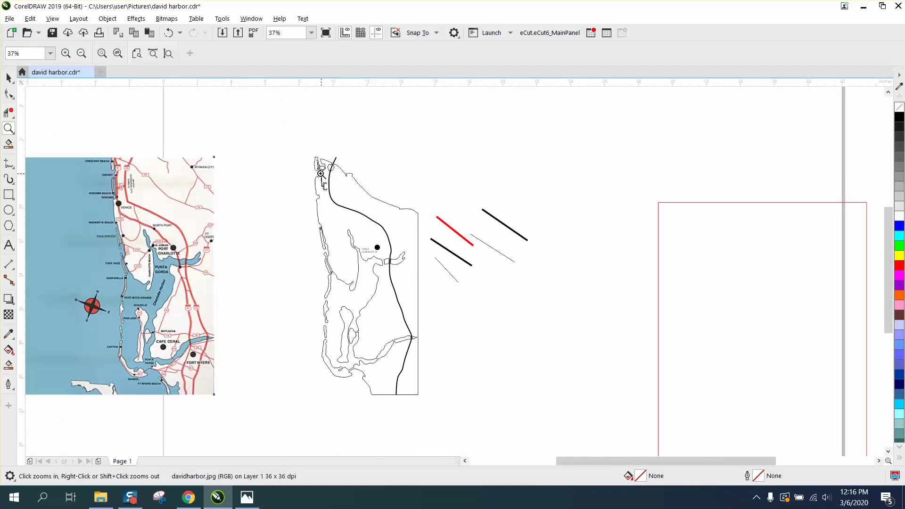
{"action": "left_click_drag", "start_coordinate": [314, 157], "coordinate": [367, 194]}
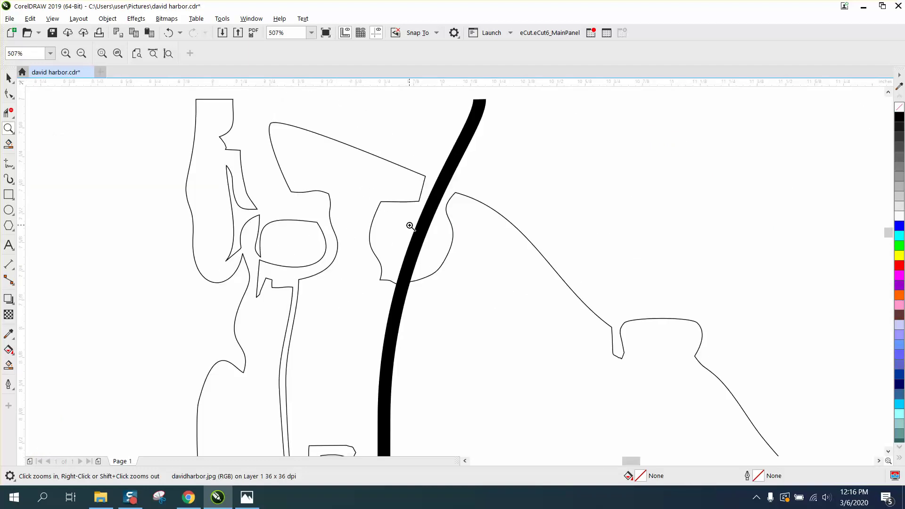
{"action": "right_click", "coordinate": [432, 224]}
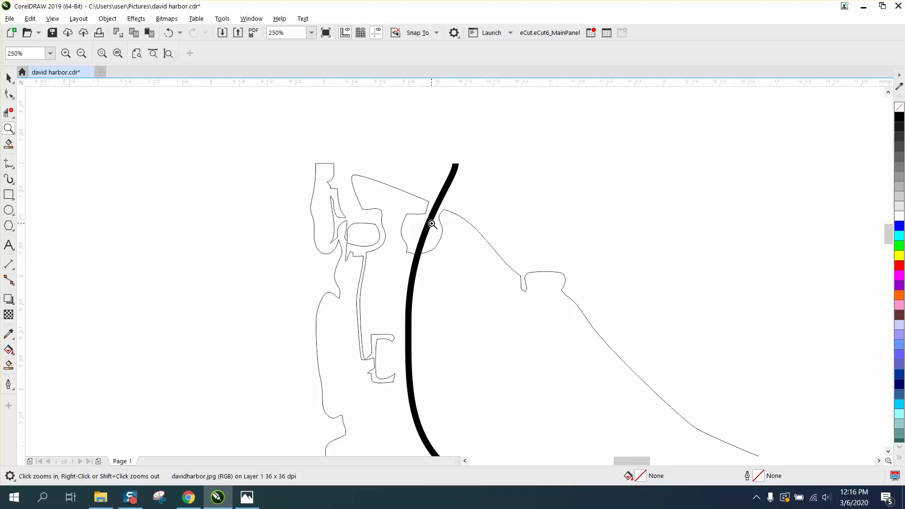
{"action": "right_click", "coordinate": [432, 224]}
{"action": "right_click", "coordinate": [428, 229]}
{"action": "right_click", "coordinate": [426, 240]}
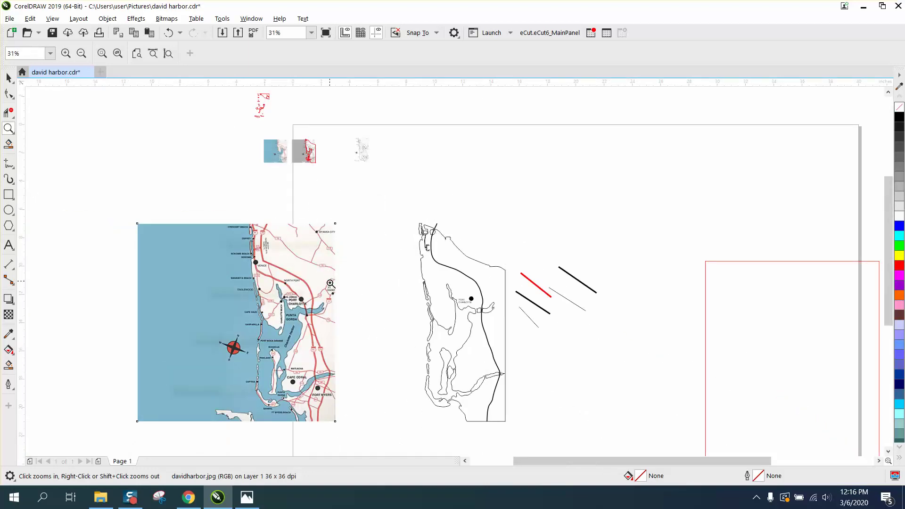
{"action": "left_click_drag", "start_coordinate": [284, 245], "coordinate": [285, 244]}
{"action": "right_click", "coordinate": [286, 246]}
{"action": "right_click", "coordinate": [334, 245]}
{"action": "right_click", "coordinate": [351, 248]}
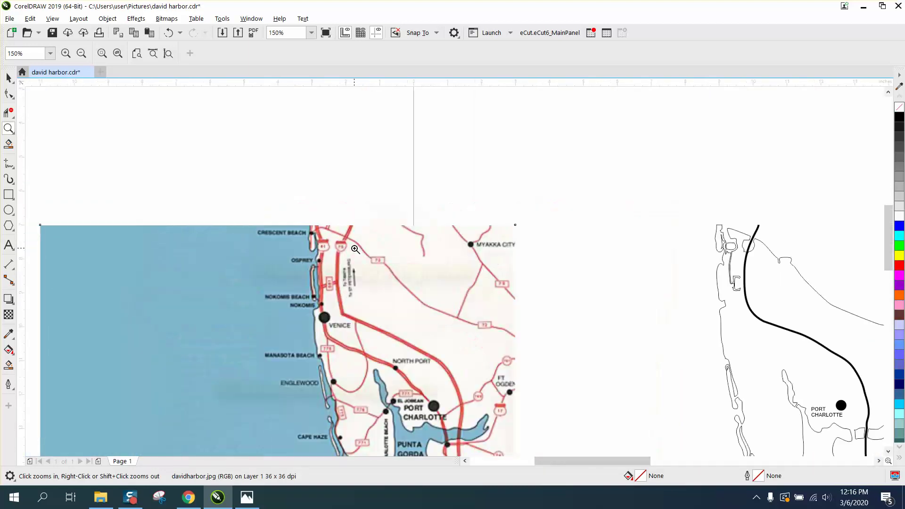
{"action": "right_click", "coordinate": [368, 249]}
{"action": "right_click", "coordinate": [400, 253]}
Step: Examine the traced outlines at the map's northern end and the object commands available for the selected trace
{"action": "left_click_drag", "start_coordinate": [568, 240], "coordinate": [594, 266]}
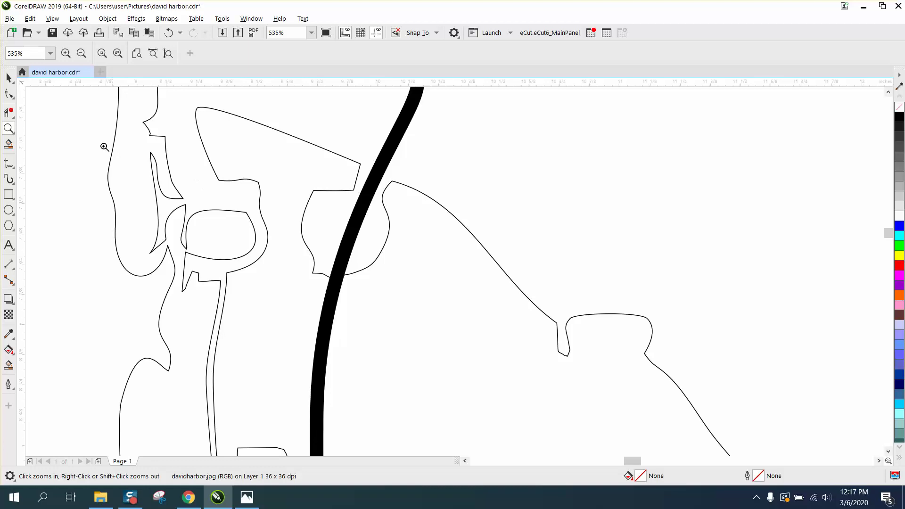
{"action": "left_click", "coordinate": [8, 92]}
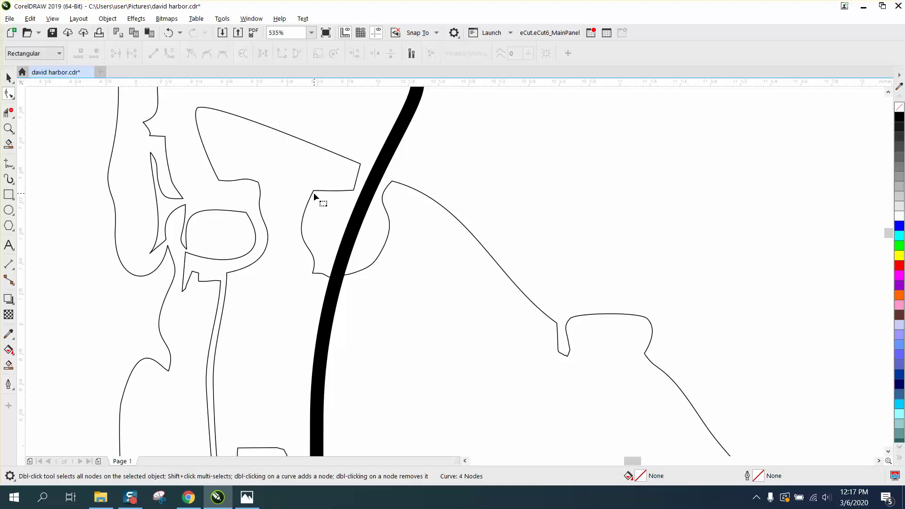
{"action": "left_click", "coordinate": [8, 77]}
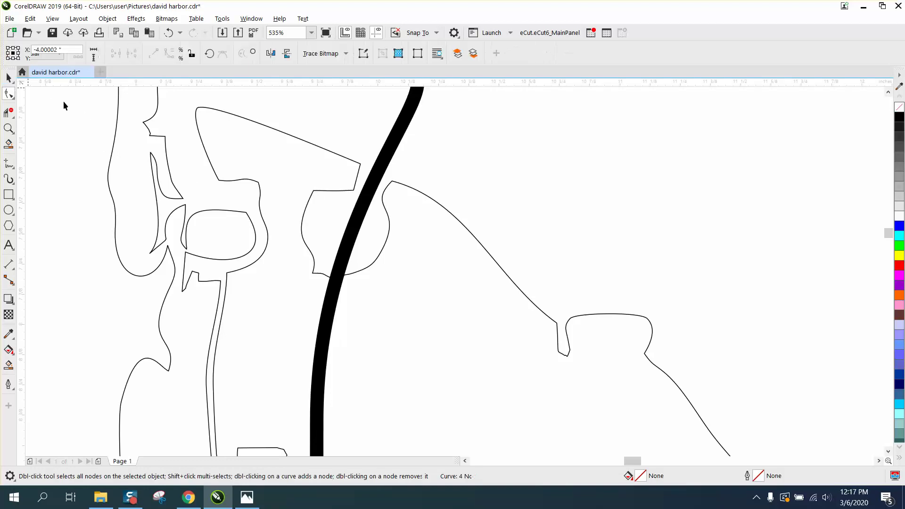
{"action": "left_click", "coordinate": [296, 137]}
{"action": "left_click", "coordinate": [109, 19]}
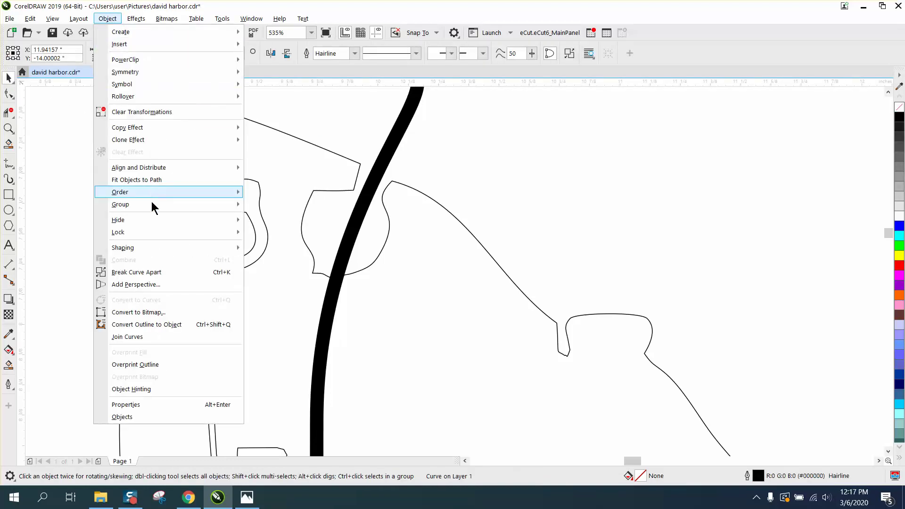
{"action": "mouse_move", "coordinate": [151, 204]}
{"action": "left_click", "coordinate": [463, 186]}
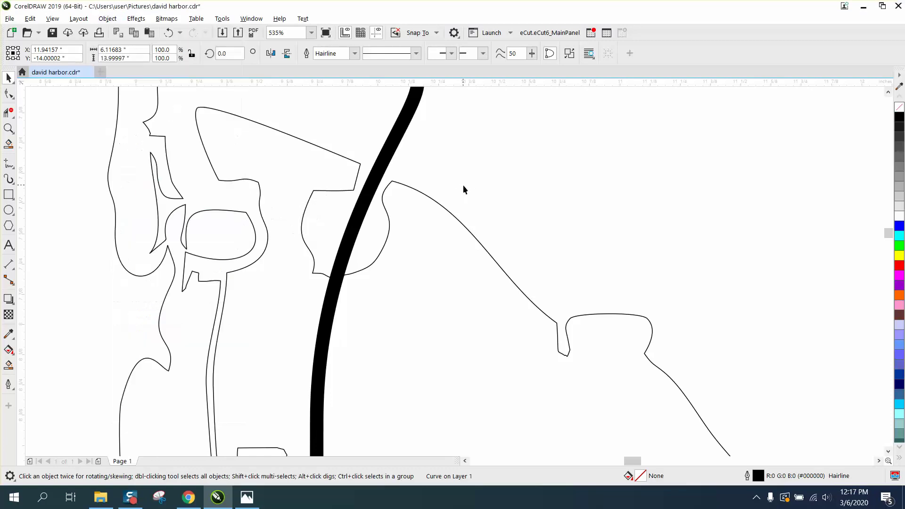
Step: Delete the loose black, red and hairline sample lines beside the vector trace
{"action": "scroll", "coordinate": [459, 206], "scroll_direction": "down", "scroll_amount": 2}
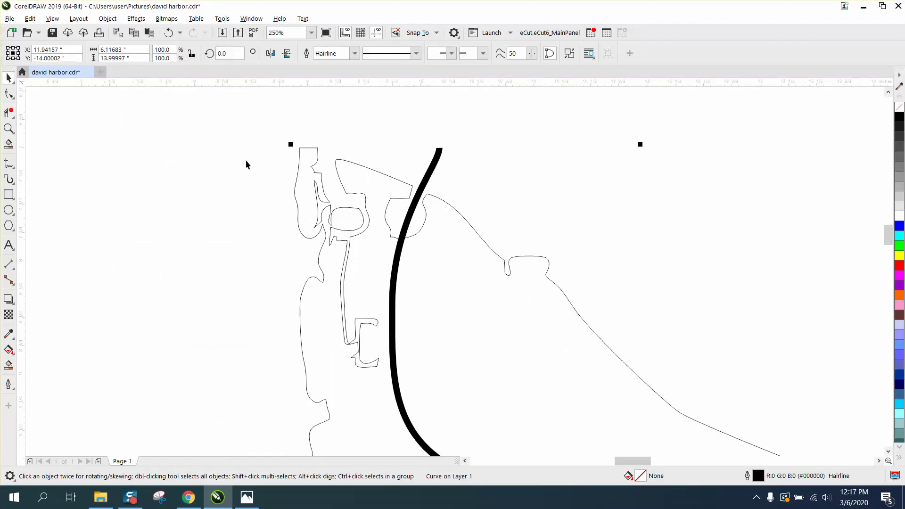
{"action": "scroll", "coordinate": [247, 152], "scroll_direction": "down", "scroll_amount": 5}
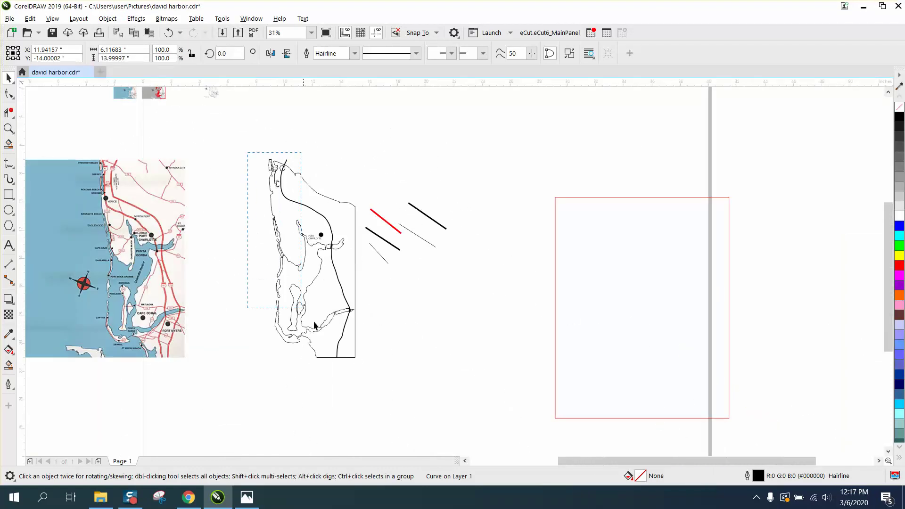
{"action": "left_click_drag", "start_coordinate": [366, 359], "coordinate": [366, 359]}
{"action": "left_click_drag", "start_coordinate": [357, 169], "coordinate": [389, 246]}
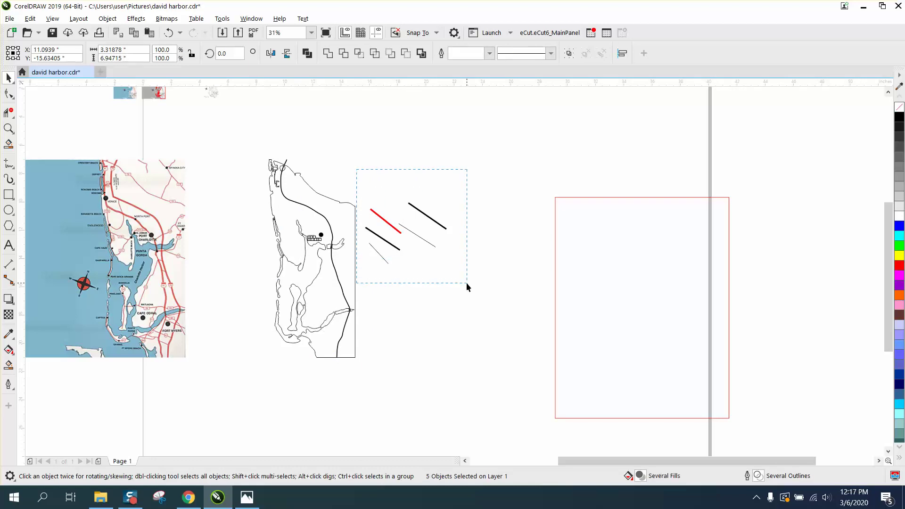
{"action": "left_click_drag", "start_coordinate": [467, 284], "coordinate": [467, 283]}
{"action": "key", "text": "Delete"}
Step: Check whether the traced coastline outline, separate from the highway curve, can be ungrouped
{"action": "left_click", "coordinate": [331, 228]}
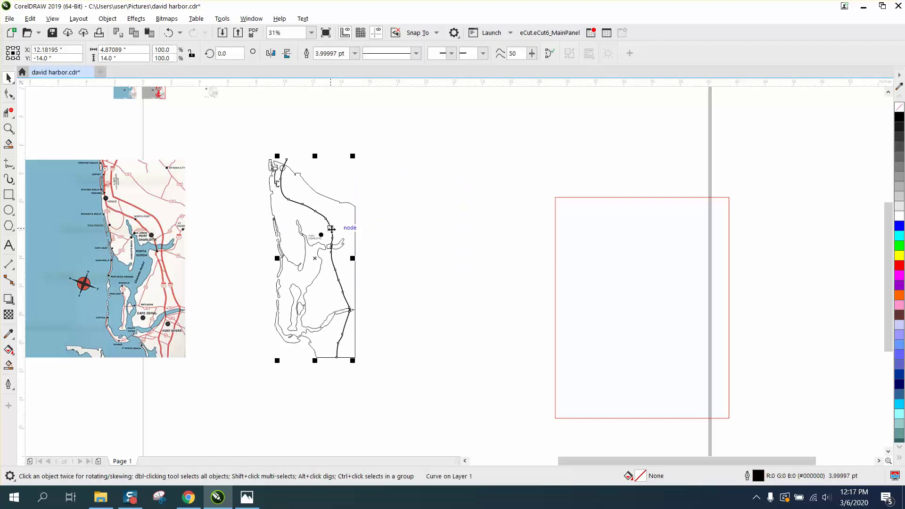
{"action": "left_click", "coordinate": [355, 213]}
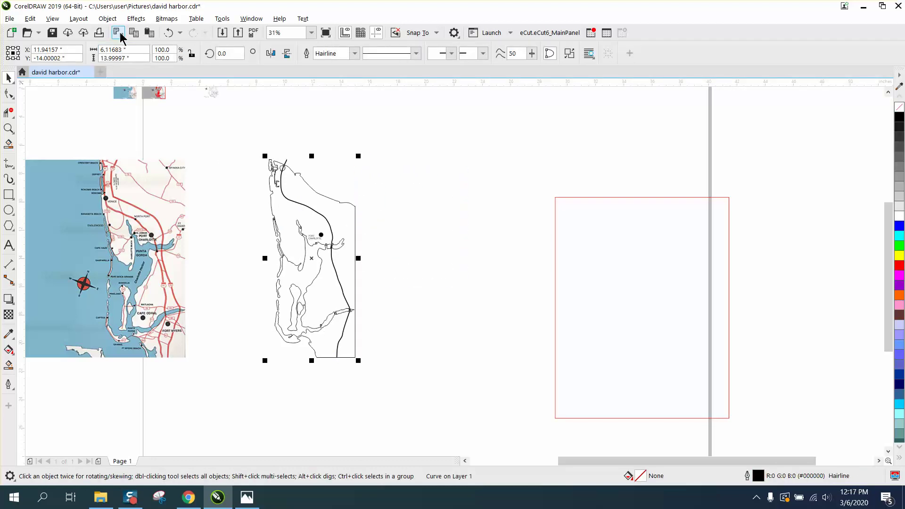
{"action": "left_click", "coordinate": [108, 18]}
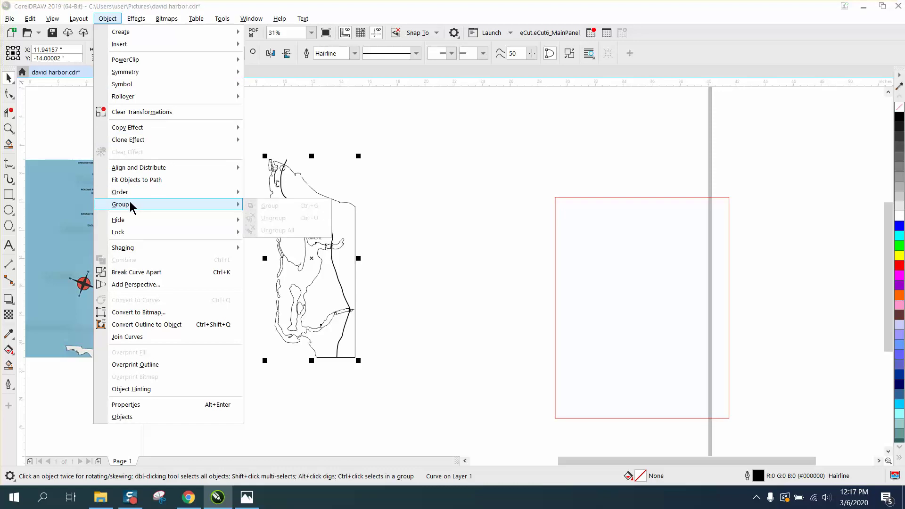
{"action": "left_click", "coordinate": [13, 123]}
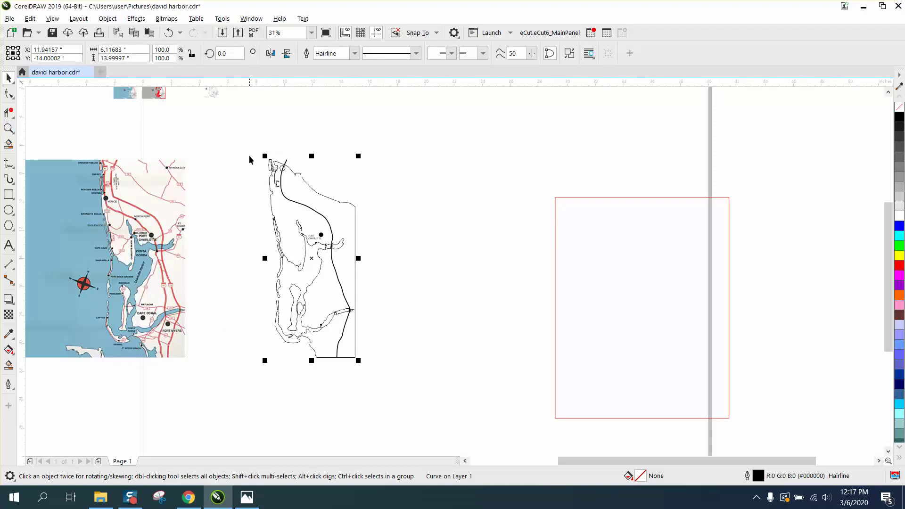
{"action": "left_click", "coordinate": [360, 229]}
Step: Delete the outline nodes forming the shield-shaped bulge where the northern boundary crosses the thick highway line
{"action": "left_click", "coordinate": [9, 93]}
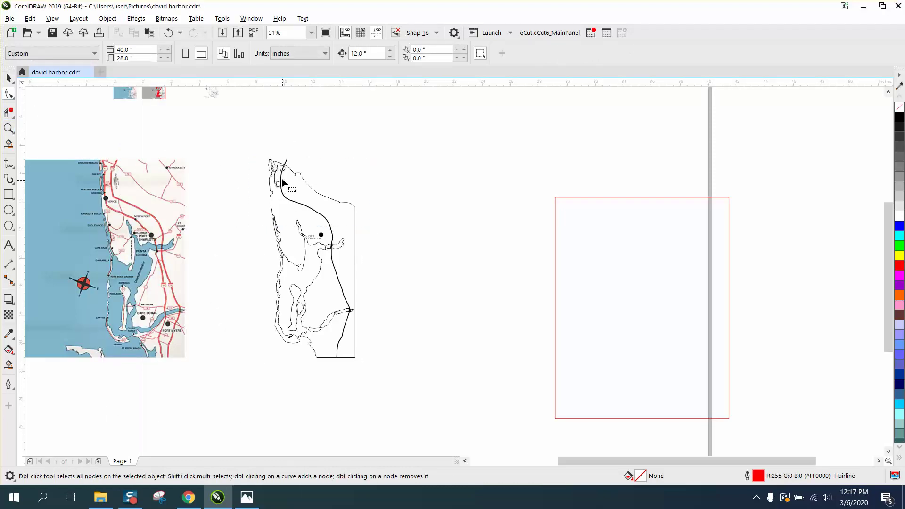
{"action": "left_click", "coordinate": [8, 129]}
{"action": "left_click_drag", "start_coordinate": [248, 148], "coordinate": [340, 207]}
{"action": "left_click", "coordinate": [9, 93]}
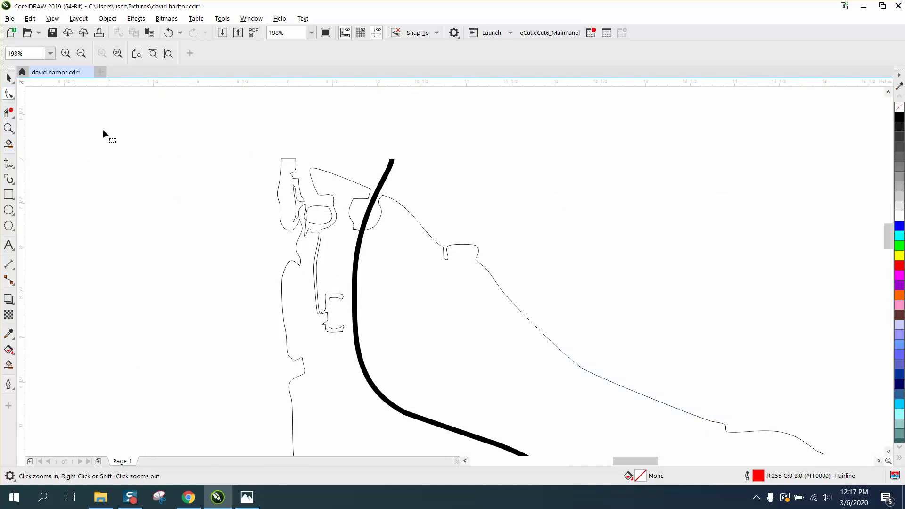
{"action": "left_click", "coordinate": [357, 202]}
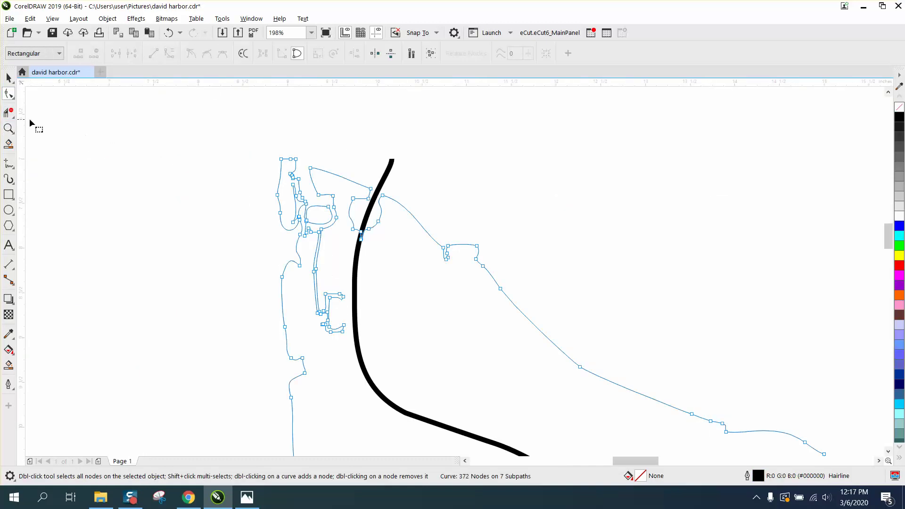
{"action": "left_click", "coordinate": [9, 128]}
{"action": "left_click_drag", "start_coordinate": [342, 197], "coordinate": [415, 245]}
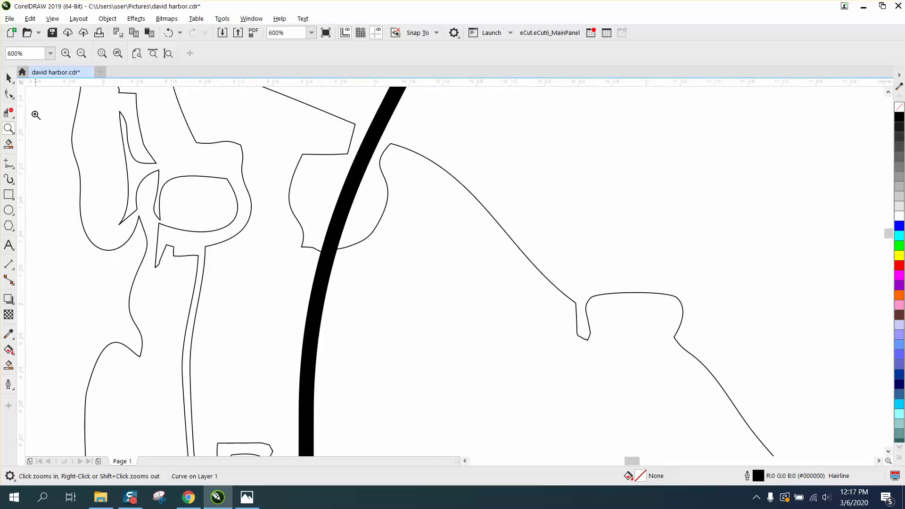
{"action": "left_click", "coordinate": [8, 93]}
{"action": "left_click_drag", "start_coordinate": [284, 145], "coordinate": [386, 279]}
{"action": "key", "text": "Delete"}
Step: Convert the outline segments at the node just east of the highway crossing to straight lines
{"action": "mouse_move", "coordinate": [333, 118]}
{"action": "left_mouse_down"}
{"action": "mouse_move", "coordinate": [395, 172]}
{"action": "mouse_move", "coordinate": [380, 158]}
{"action": "left_mouse_up"}
{"action": "left_click", "coordinate": [169, 32]}
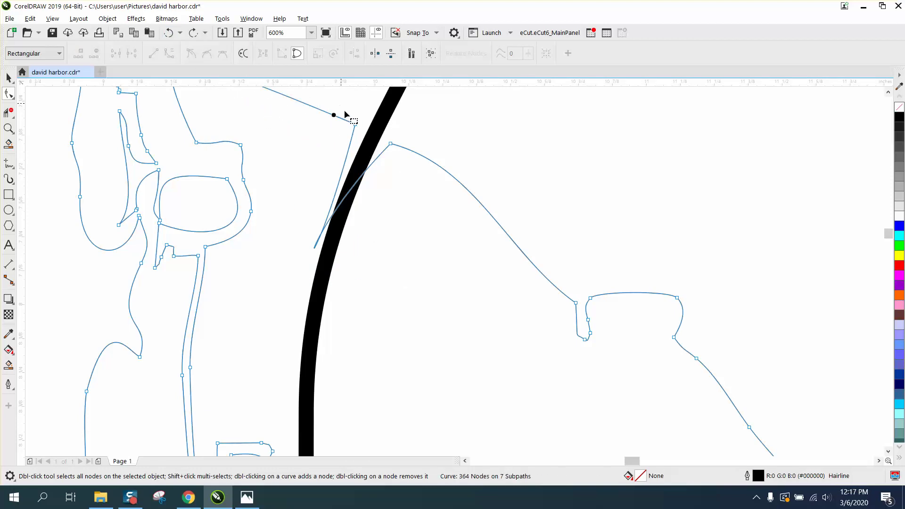
{"action": "left_click", "coordinate": [390, 144]}
{"action": "right_click", "coordinate": [390, 144]}
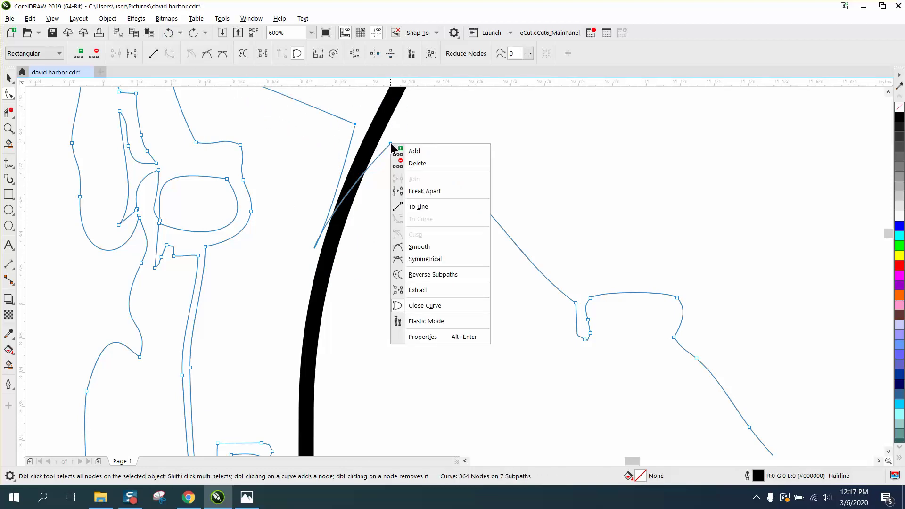
{"action": "left_click", "coordinate": [418, 207]}
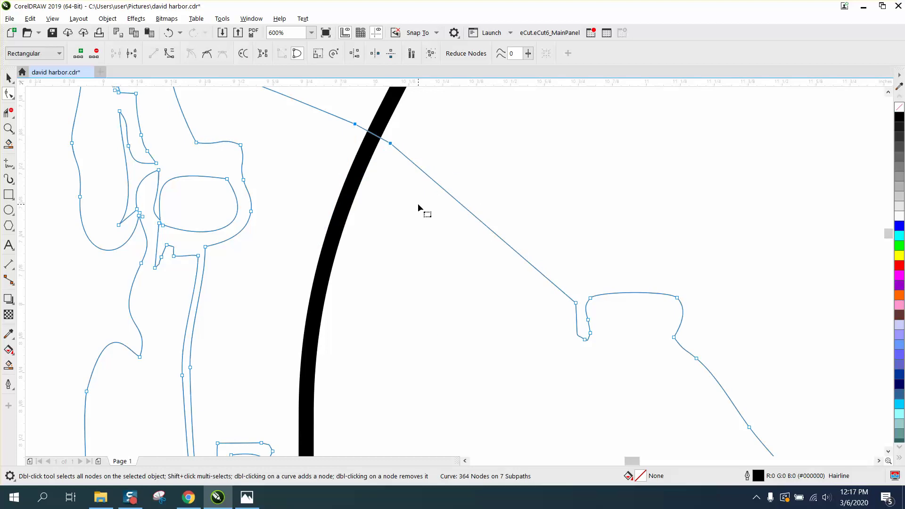
Step: Move the map image 12 inches right so that it lines up with the vector tracing again
{"action": "scroll", "coordinate": [419, 206], "scroll_direction": "down", "scroll_amount": 1}
{"action": "scroll", "coordinate": [426, 214], "scroll_direction": "down", "scroll_amount": 1}
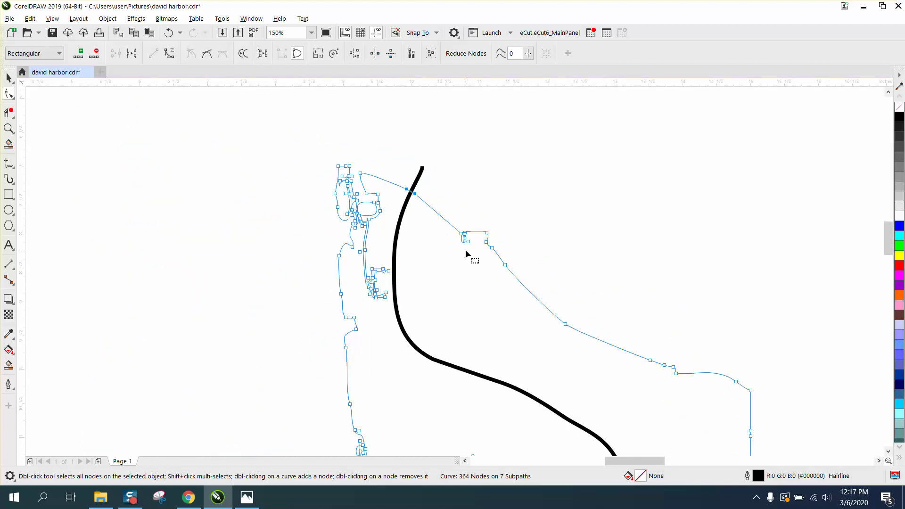
{"action": "scroll", "coordinate": [465, 255], "scroll_direction": "down", "scroll_amount": 1}
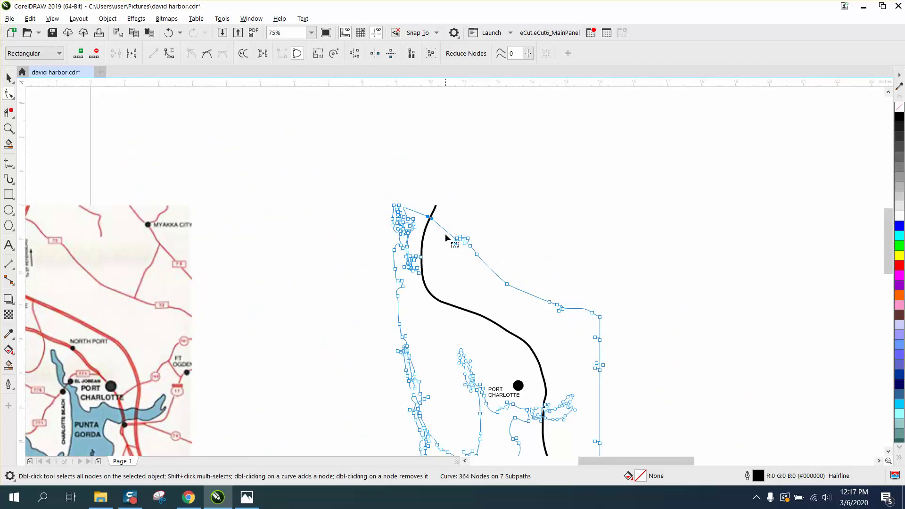
{"action": "scroll", "coordinate": [446, 252], "scroll_direction": "down", "scroll_amount": 1}
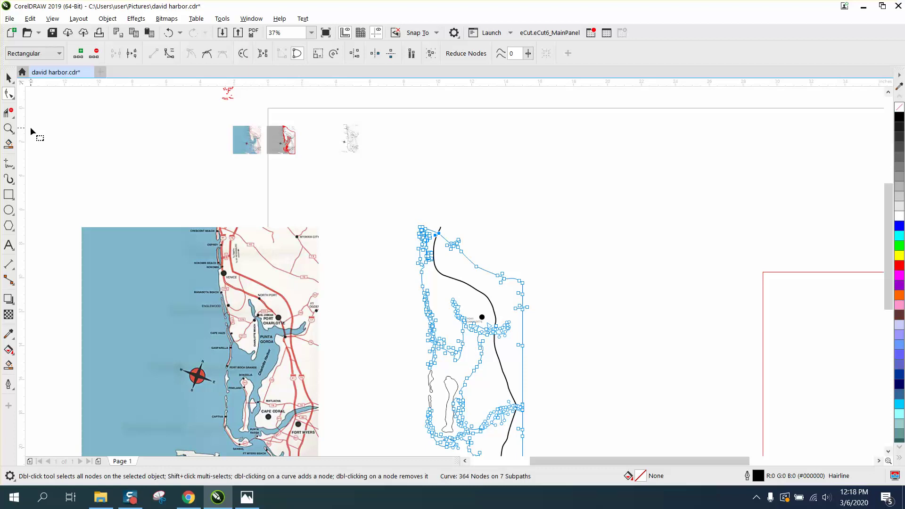
{"action": "scroll", "coordinate": [432, 227], "scroll_direction": "down", "scroll_amount": 1}
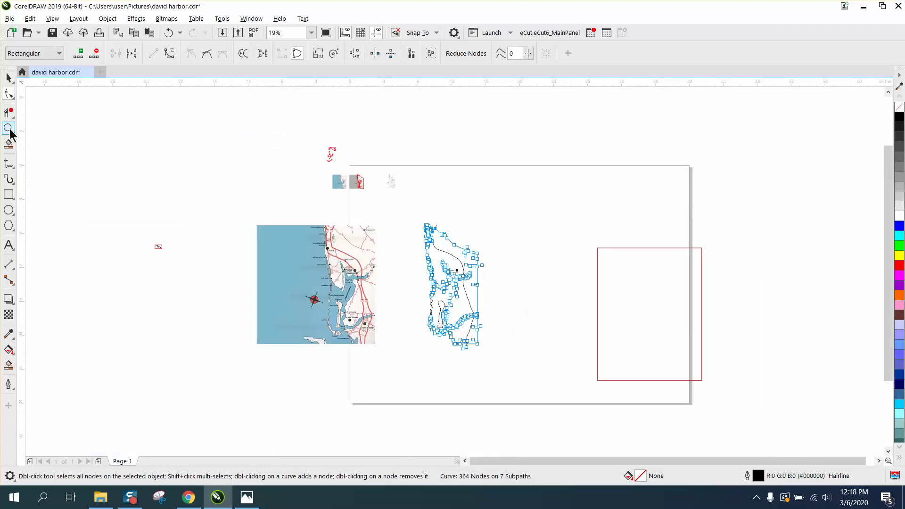
{"action": "left_click", "coordinate": [8, 128]}
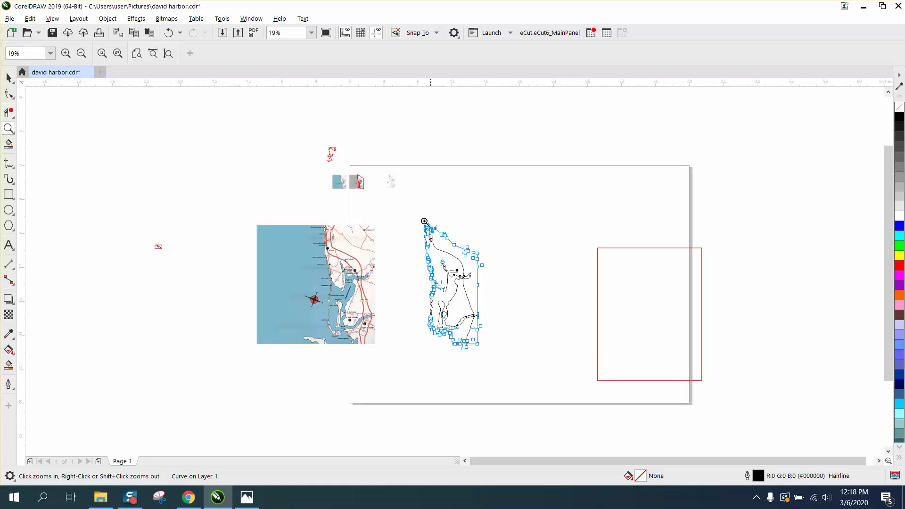
{"action": "left_click_drag", "start_coordinate": [424, 221], "coordinate": [546, 293]}
{"action": "right_click", "coordinate": [407, 242]}
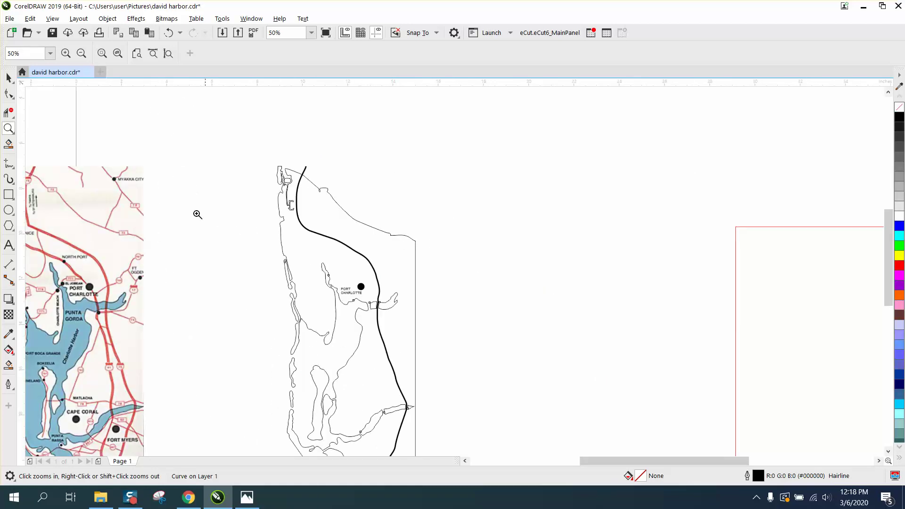
{"action": "right_click", "coordinate": [162, 203]}
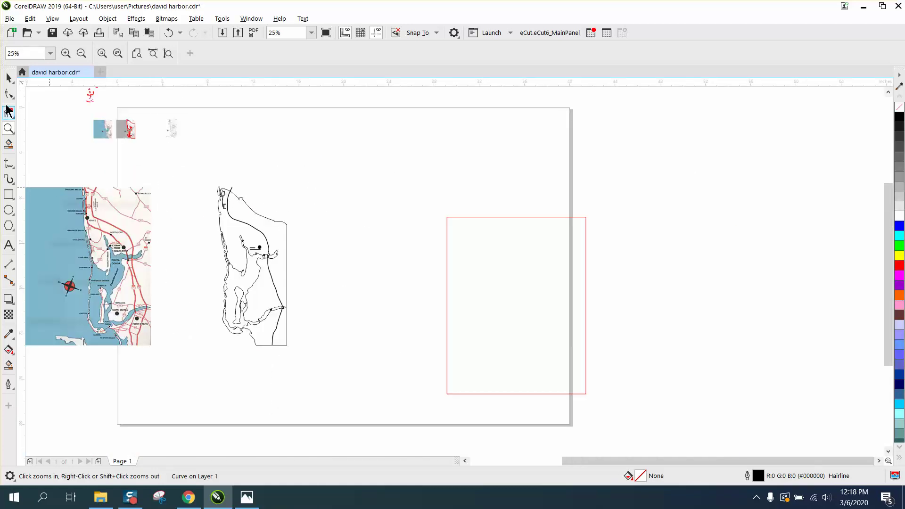
{"action": "left_click", "coordinate": [9, 77]}
{"action": "left_click", "coordinate": [112, 205]}
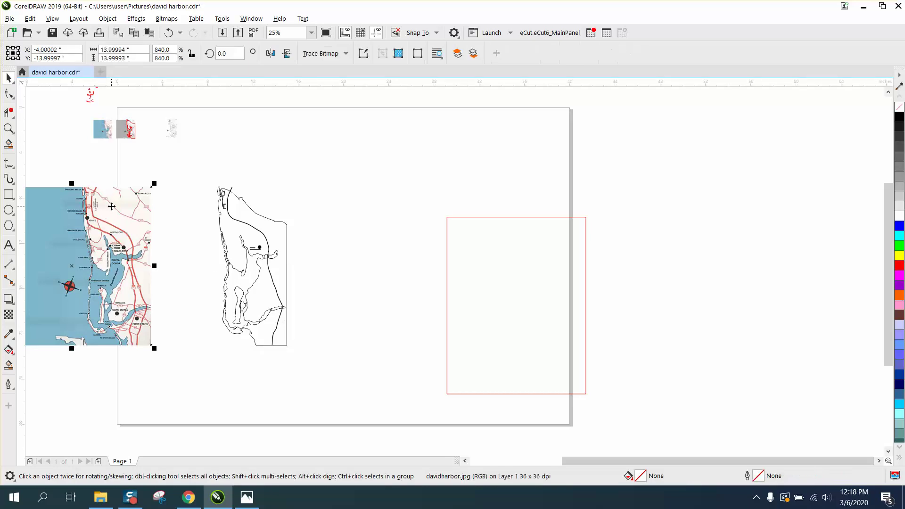
{"action": "key", "text": "Right"}
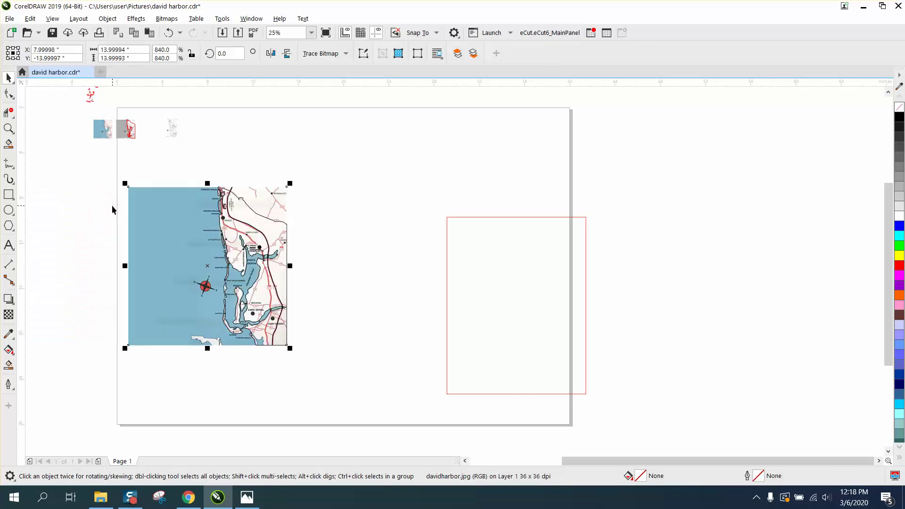
Step: Delete the outline nodes along Route 72 from the highway crossing to the northern 72 shield
{"action": "left_click", "coordinate": [9, 128]}
{"action": "left_click_drag", "start_coordinate": [203, 168], "coordinate": [357, 264]}
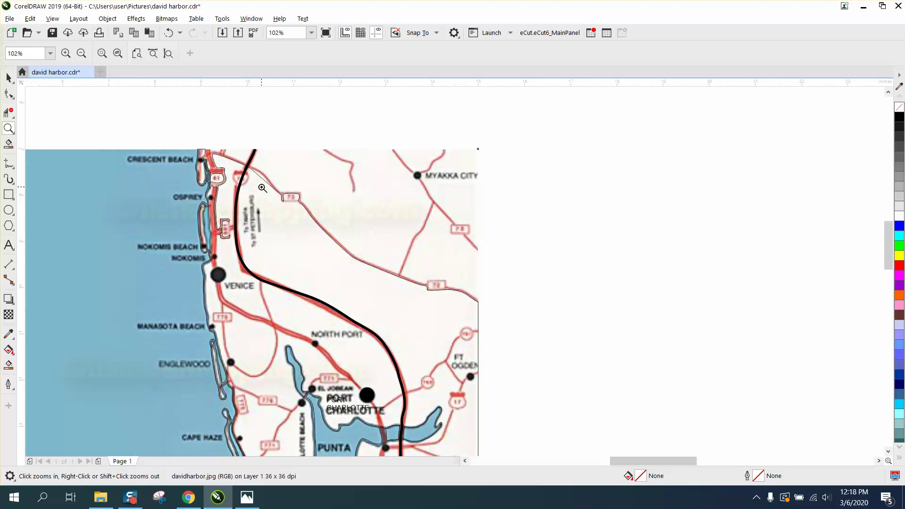
{"action": "left_click", "coordinate": [9, 94]}
{"action": "left_click", "coordinate": [253, 171]}
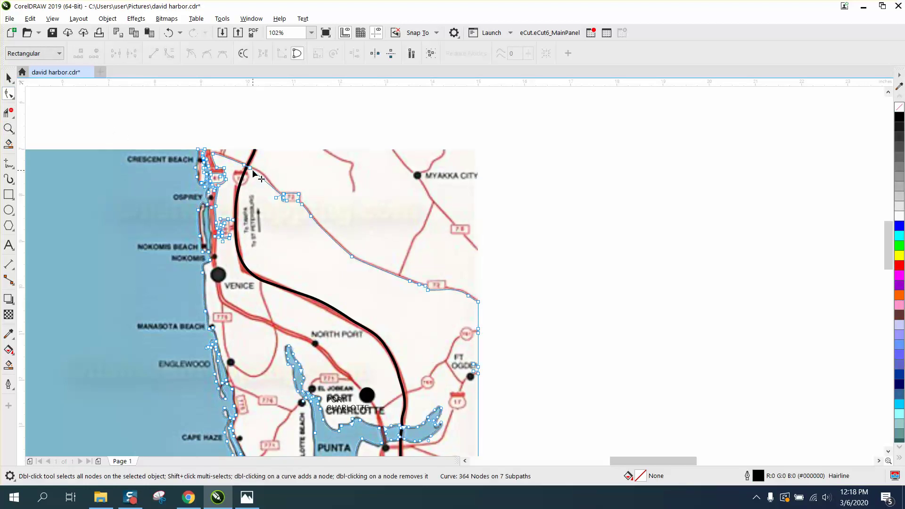
{"action": "left_click_drag", "start_coordinate": [235, 151], "coordinate": [299, 203]}
{"action": "key", "text": "Delete"}
{"action": "left_click_drag", "start_coordinate": [304, 206], "coordinate": [367, 251]}
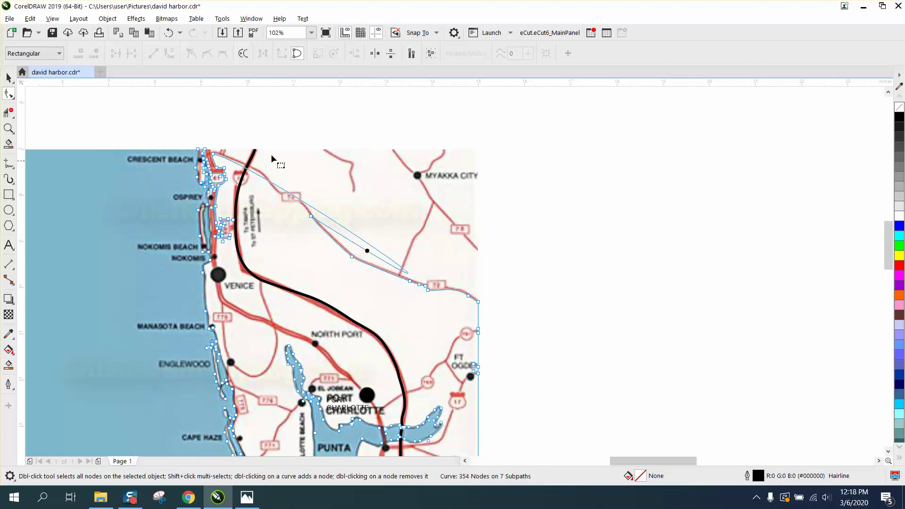
{"action": "left_click", "coordinate": [167, 33]}
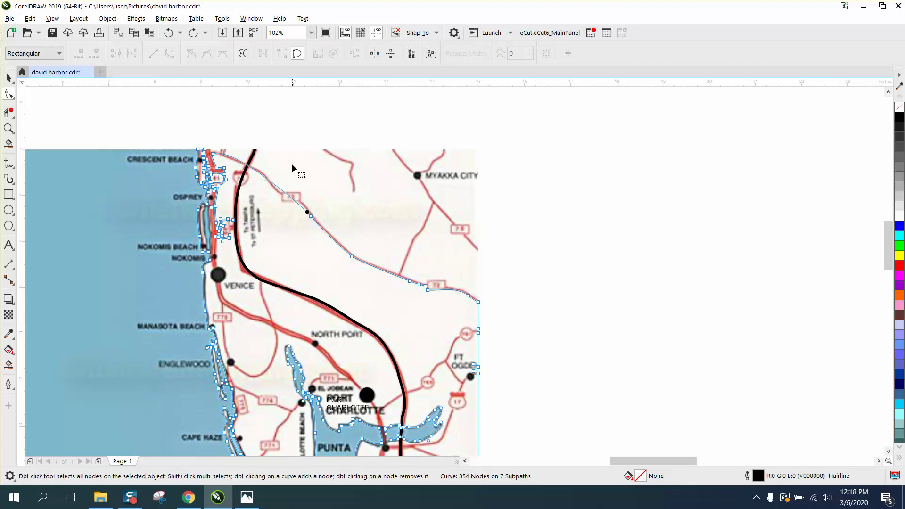
Step: Remove the remaining Route 72 outline nodes and extend the boundary to the map's northeast corner
{"action": "left_click_drag", "start_coordinate": [326, 232], "coordinate": [475, 151]}
{"action": "key", "text": "Delete"}
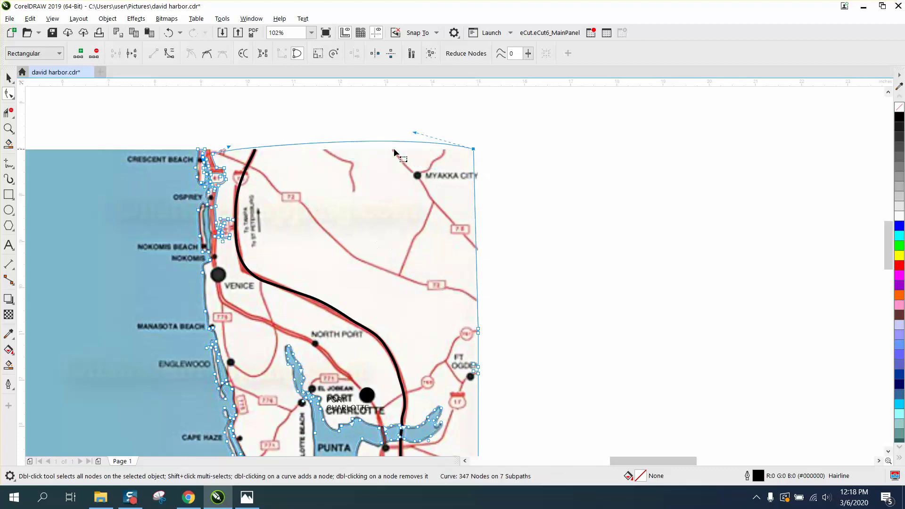
{"action": "left_click", "coordinate": [6, 129]}
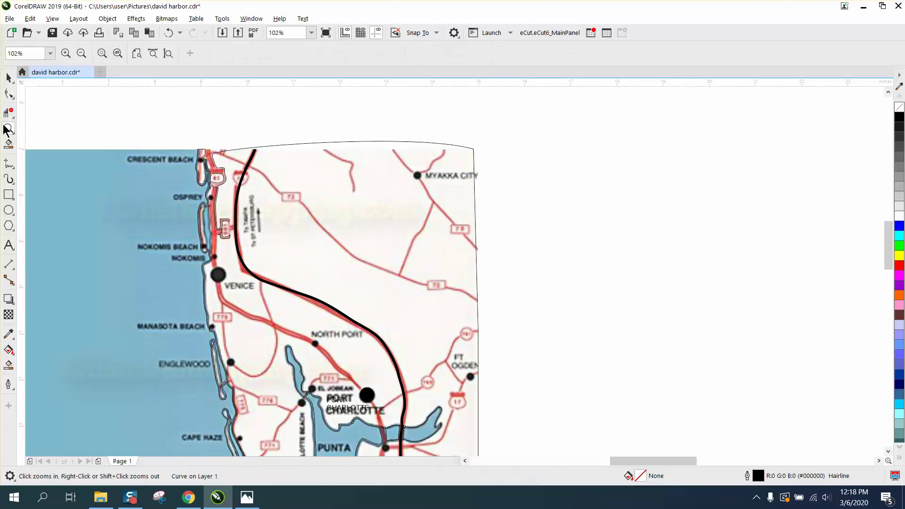
{"action": "left_click", "coordinate": [372, 198]}
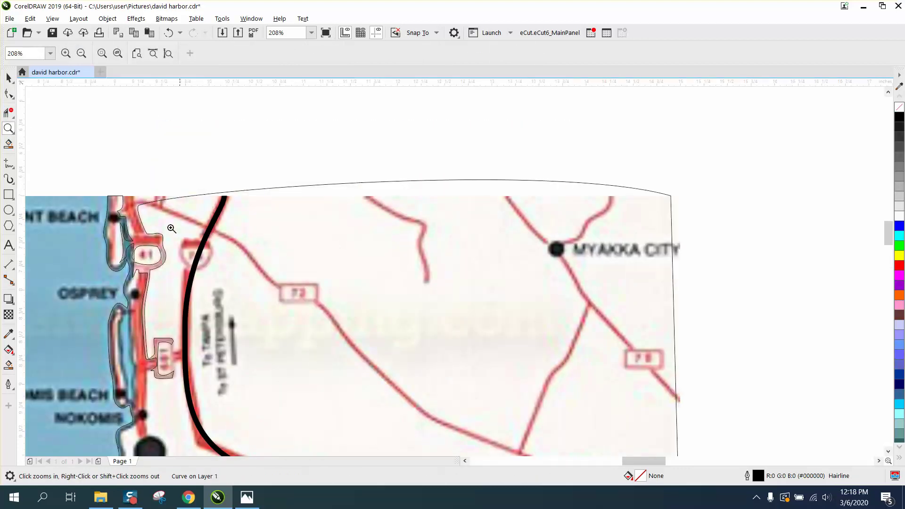
Step: Move the outline node beside Route 41 up to the map's northern edge and convert the boundary from there to the northeast corner to a straight line
{"action": "left_click", "coordinate": [9, 93]}
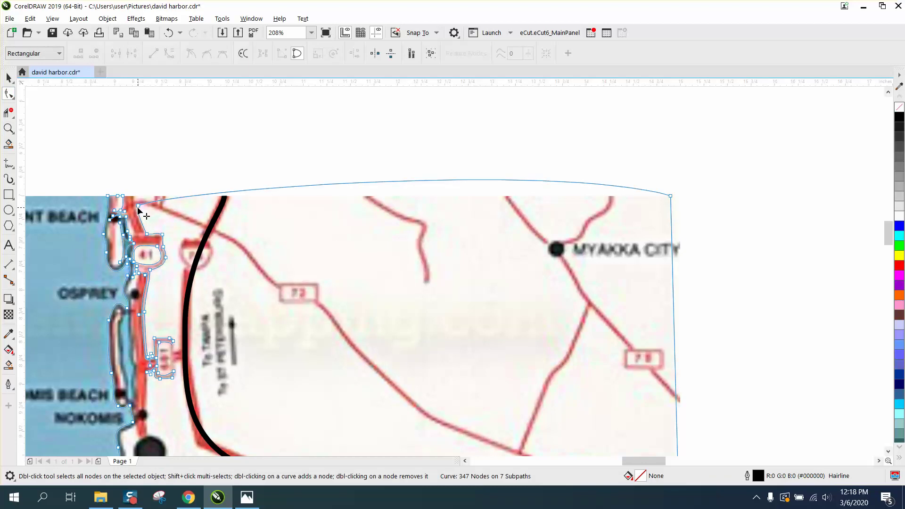
{"action": "left_click_drag", "start_coordinate": [138, 205], "coordinate": [138, 196]}
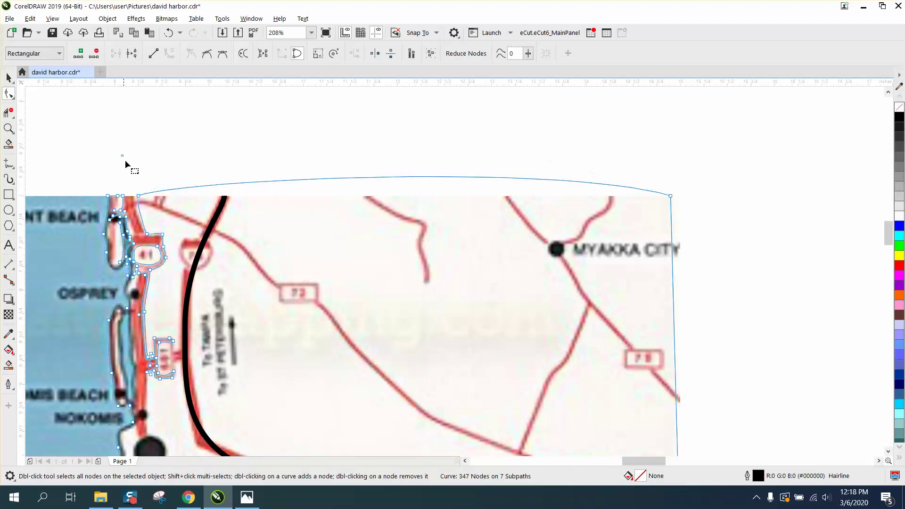
{"action": "left_click_drag", "start_coordinate": [121, 154], "coordinate": [679, 224]}
{"action": "right_click", "coordinate": [671, 196]}
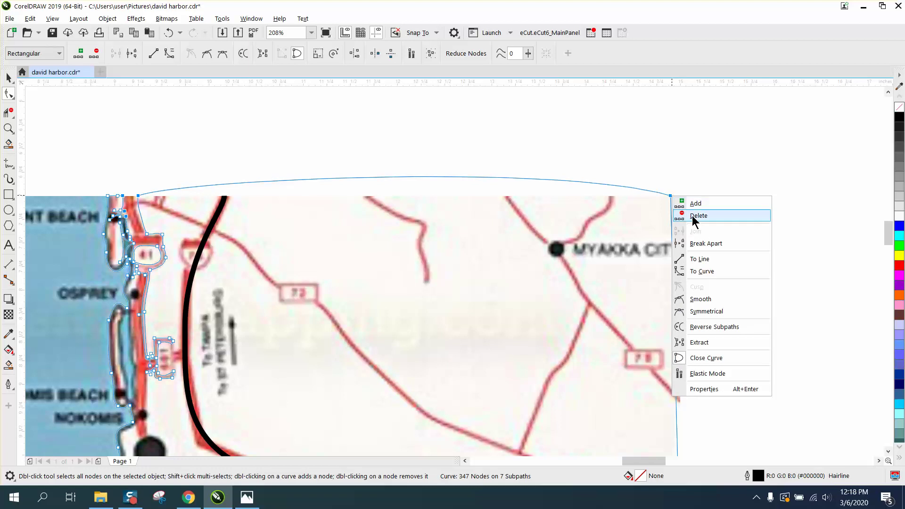
{"action": "left_click", "coordinate": [703, 260]}
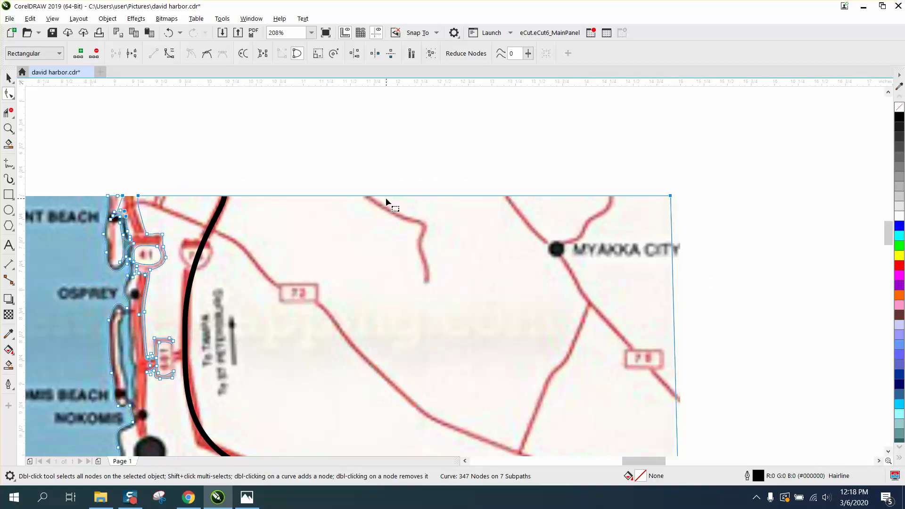
Step: Inspect the traced outlines against the map around the Route 41 shield, Port Charlotte, the Osprey–Nokomis coast and the southern Charlotte Harbor area
{"action": "scroll", "coordinate": [386, 197], "scroll_direction": "down", "scroll_amount": 2}
{"action": "left_click", "coordinate": [8, 128]}
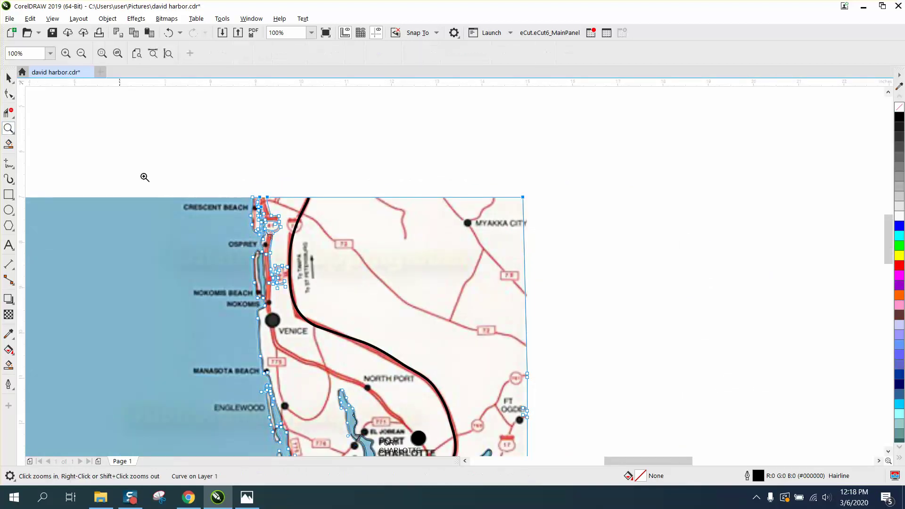
{"action": "left_click_drag", "start_coordinate": [255, 215], "coordinate": [328, 248]}
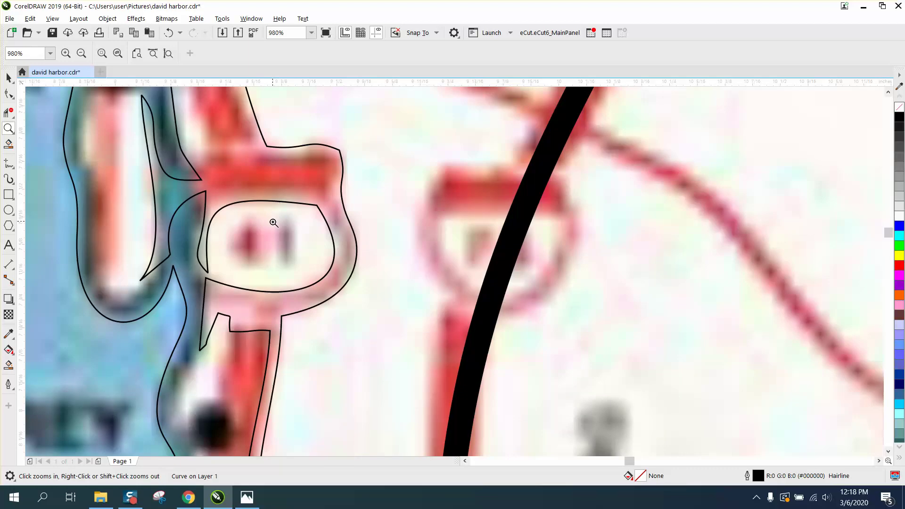
{"action": "scroll", "coordinate": [264, 214], "scroll_direction": "down", "scroll_amount": 5}
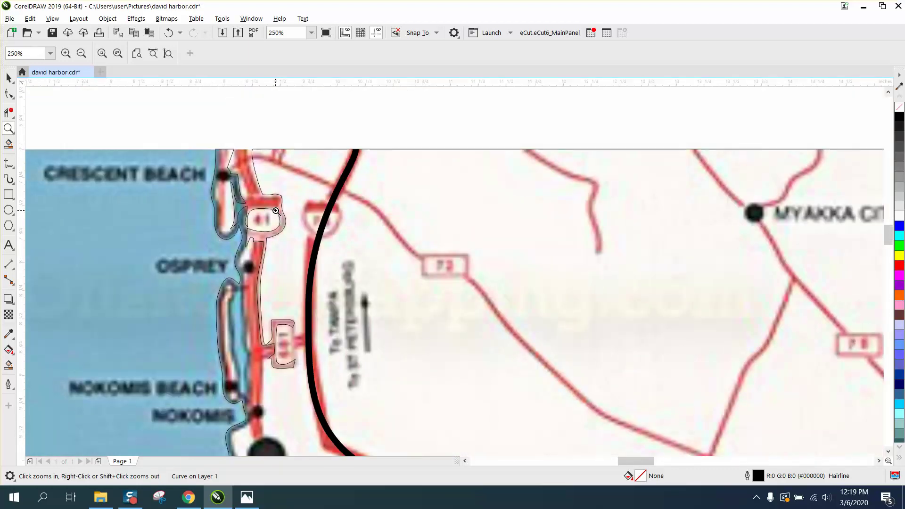
{"action": "scroll", "coordinate": [276, 212], "scroll_direction": "down", "scroll_amount": 2}
{"action": "scroll", "coordinate": [281, 263], "scroll_direction": "down", "scroll_amount": 2}
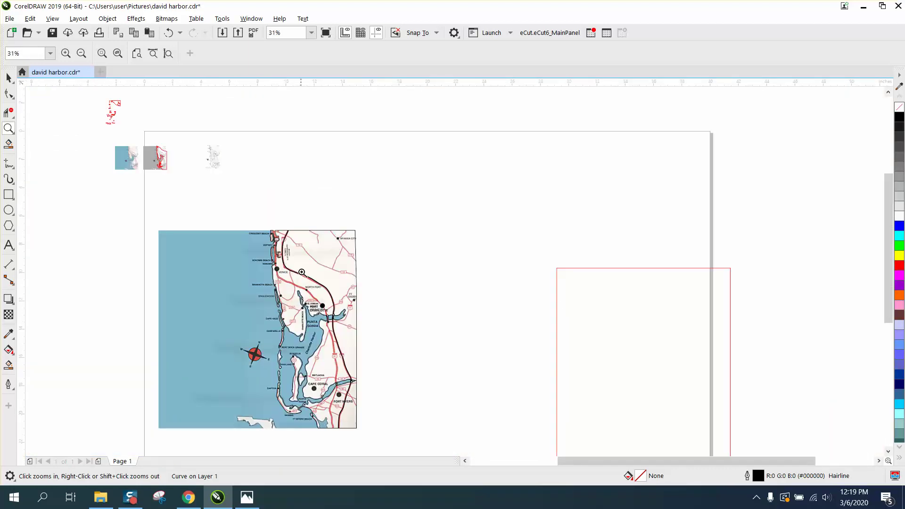
{"action": "left_click_drag", "start_coordinate": [279, 293], "coordinate": [352, 334]}
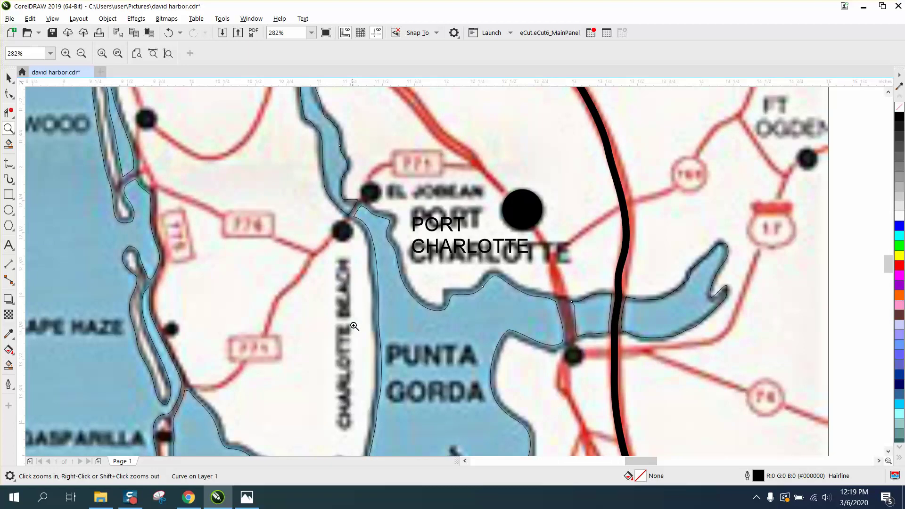
{"action": "scroll", "coordinate": [362, 321], "scroll_direction": "down", "scroll_amount": 2}
{"action": "scroll", "coordinate": [367, 321], "scroll_direction": "down", "scroll_amount": 2}
{"action": "scroll", "coordinate": [320, 247], "scroll_direction": "down", "scroll_amount": 2}
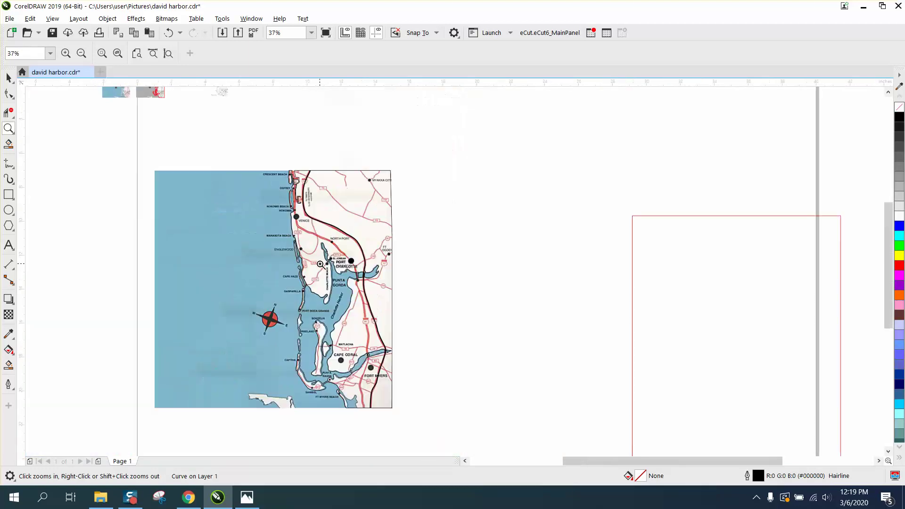
{"action": "left_click_drag", "start_coordinate": [284, 173], "coordinate": [338, 232]}
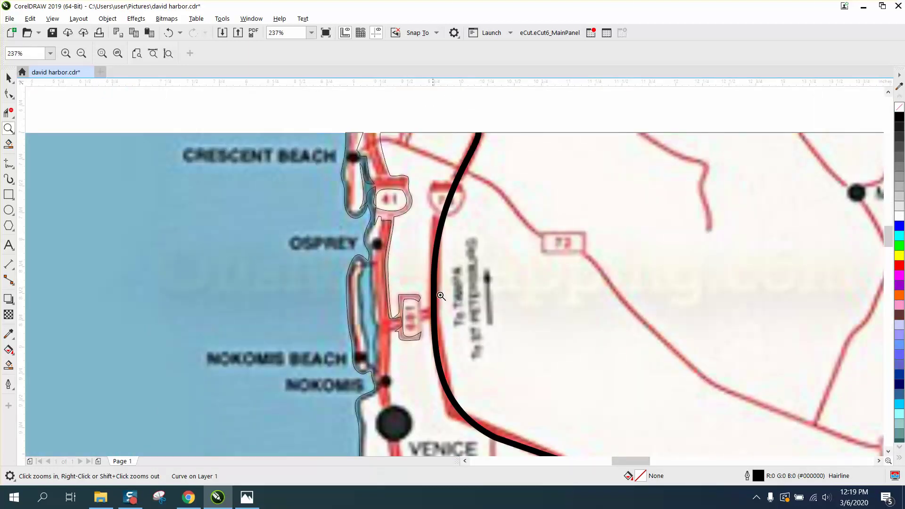
{"action": "scroll", "coordinate": [442, 286], "scroll_direction": "down", "scroll_amount": 6}
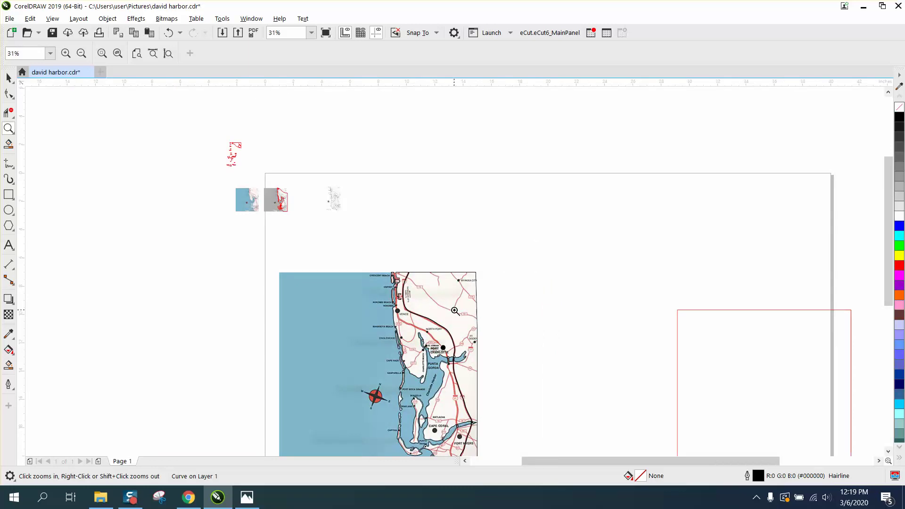
{"action": "scroll", "coordinate": [465, 307], "scroll_direction": "down", "scroll_amount": 2}
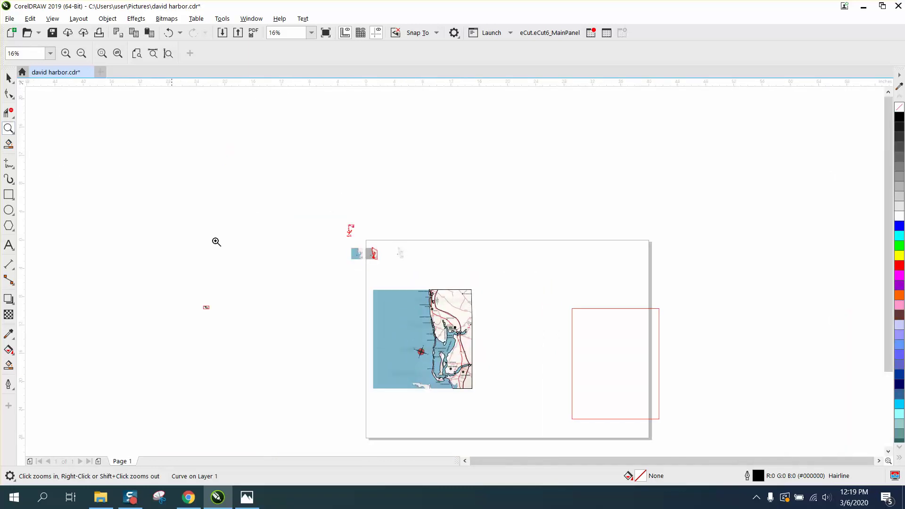
{"action": "left_click_drag", "start_coordinate": [411, 317], "coordinate": [545, 404]}
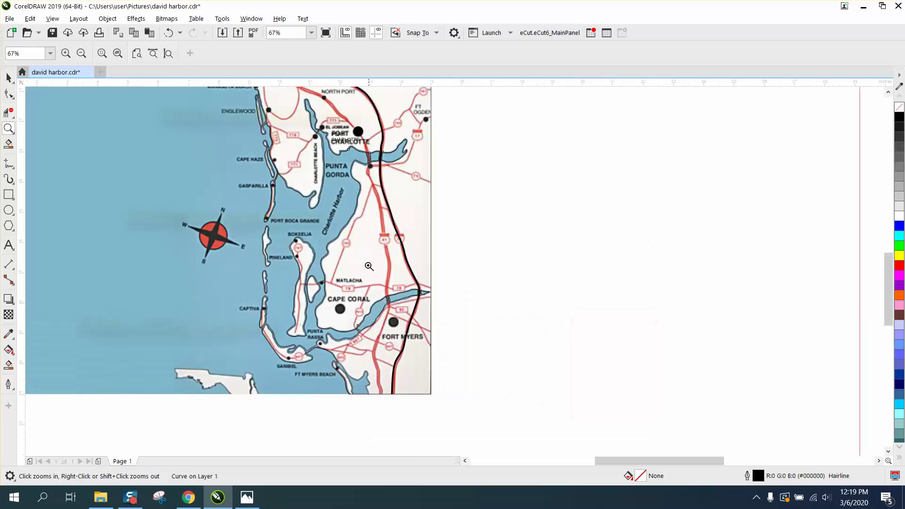
{"action": "right_click", "coordinate": [346, 140]}
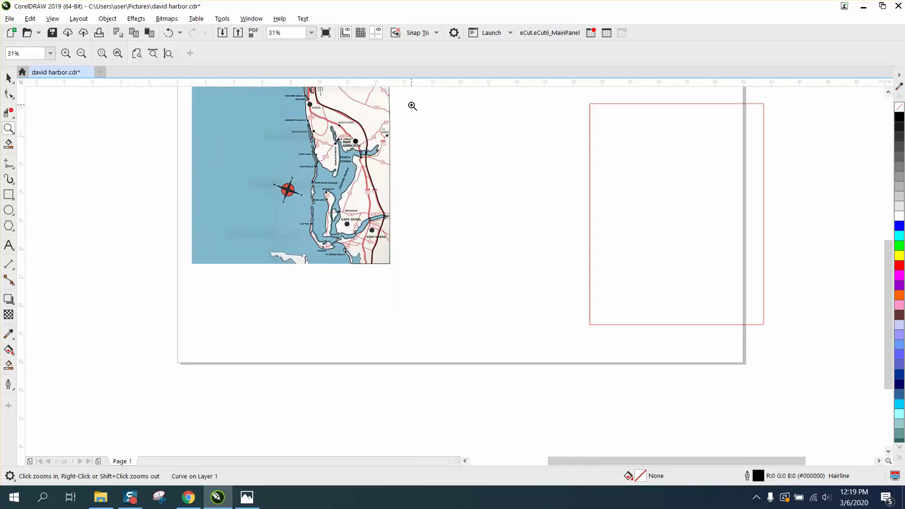